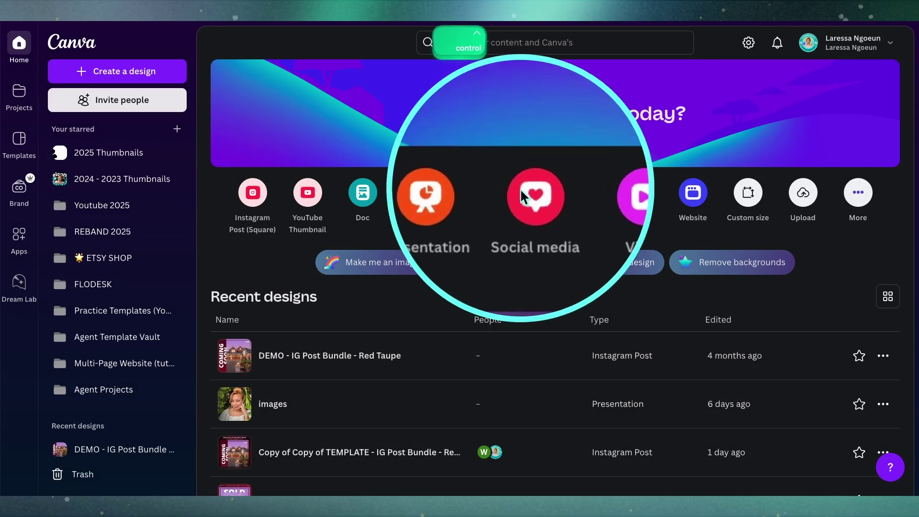
# Step: Start a square Instagram post and open page 7, SOLD, of the Red Taupe post bundle
pyautogui.click(543, 203)
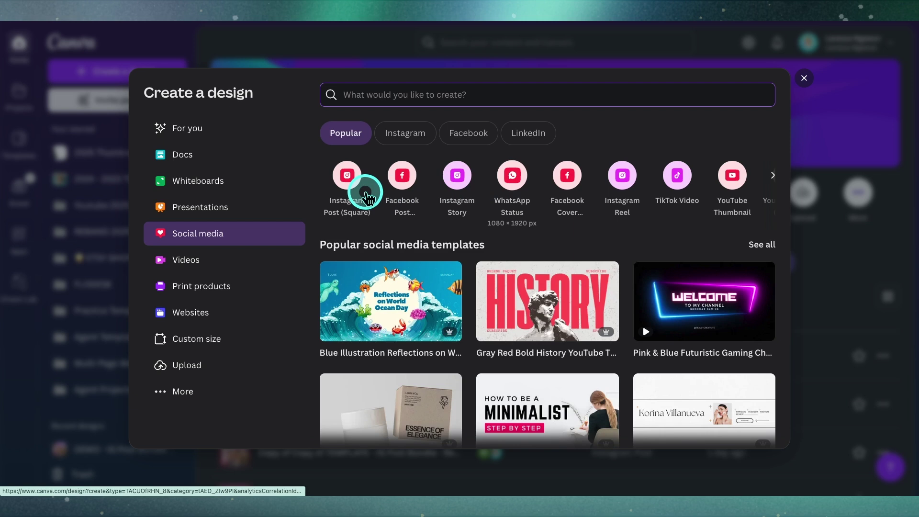
pyautogui.keyDown('ctrl'); pyautogui.click(348, 178); pyautogui.keyUp('ctrl')
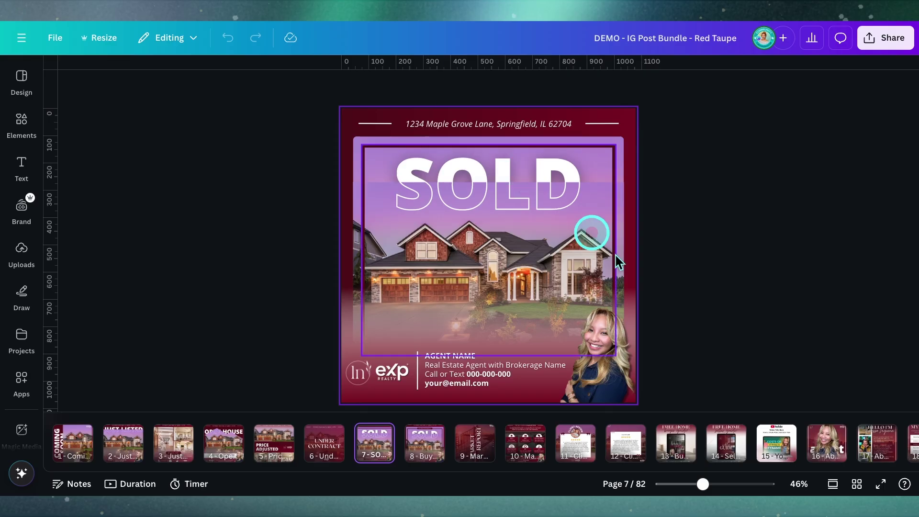
pyautogui.click(857, 484)
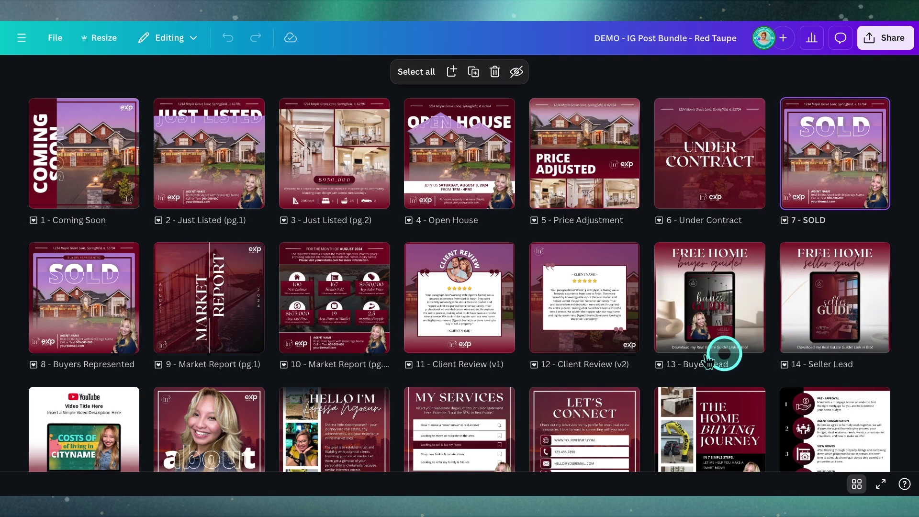
pyautogui.scroll(-7, 617, 362)
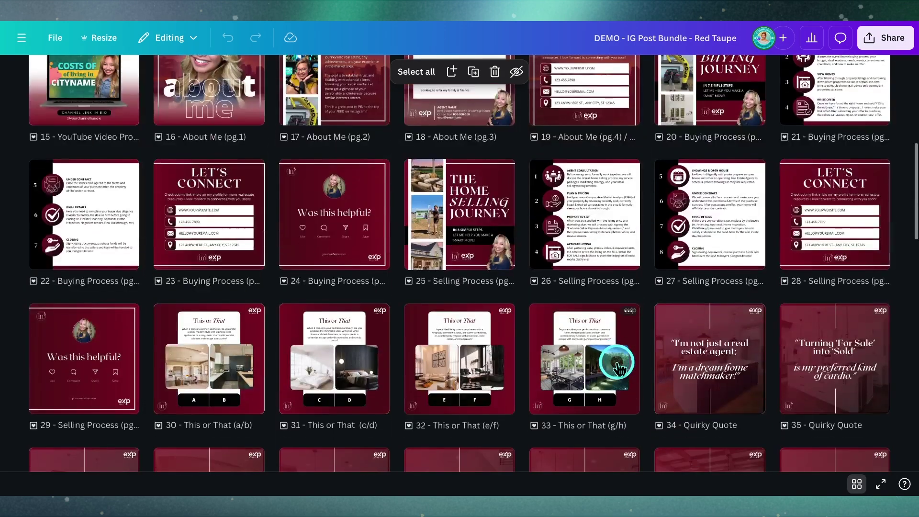
pyautogui.scroll(7, 618, 362)
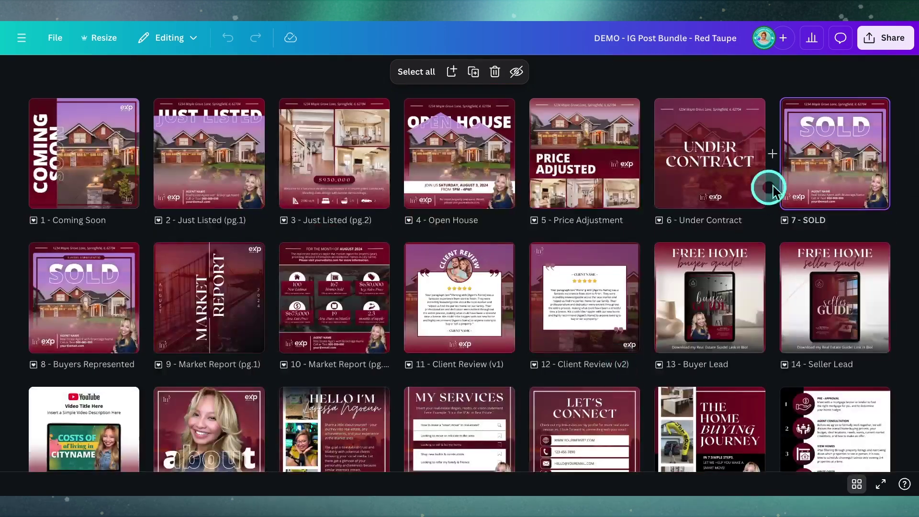
pyautogui.click(827, 163)
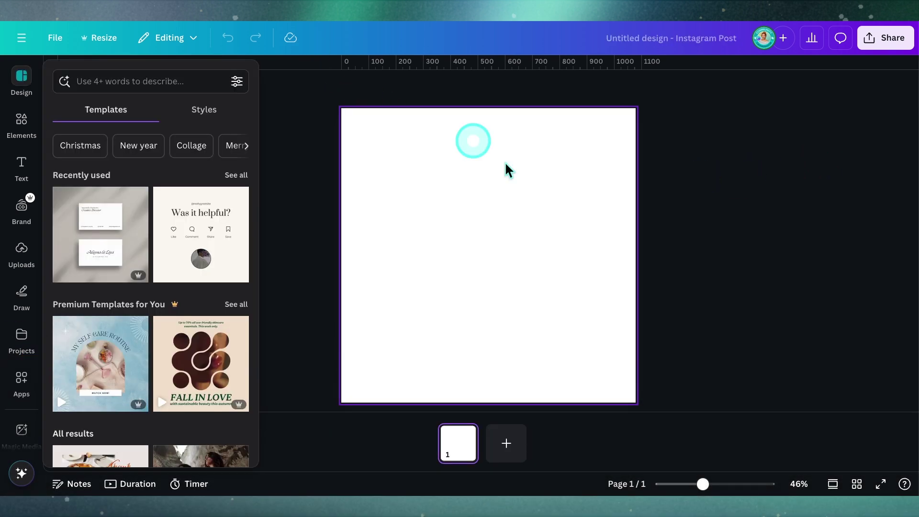
# Step: Apply the dark-red gradient swatch from the Red Taupe palette as the page background
pyautogui.click(545, 218)
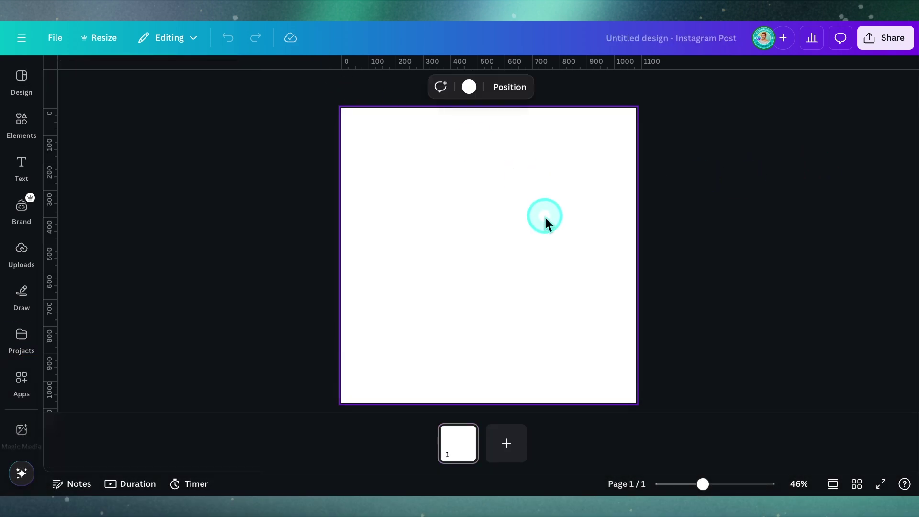
pyautogui.click(469, 87)
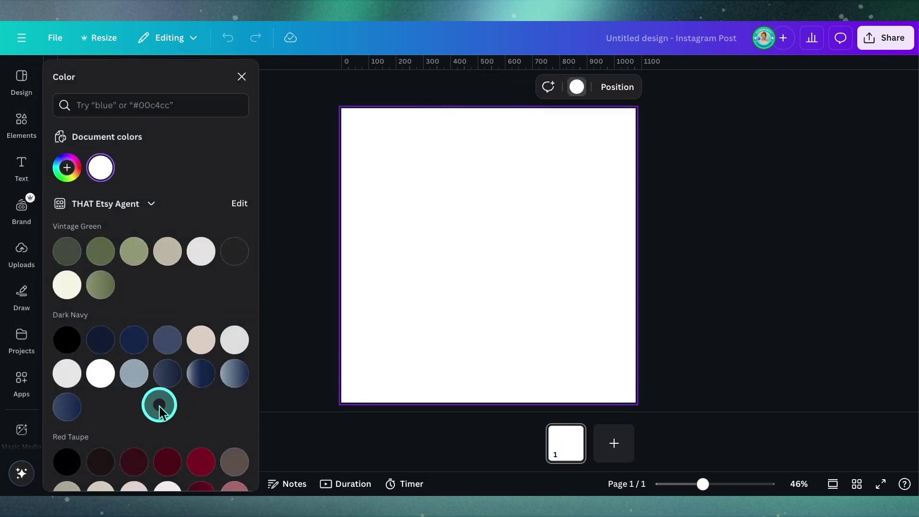
pyautogui.scroll(-3, 159, 405)
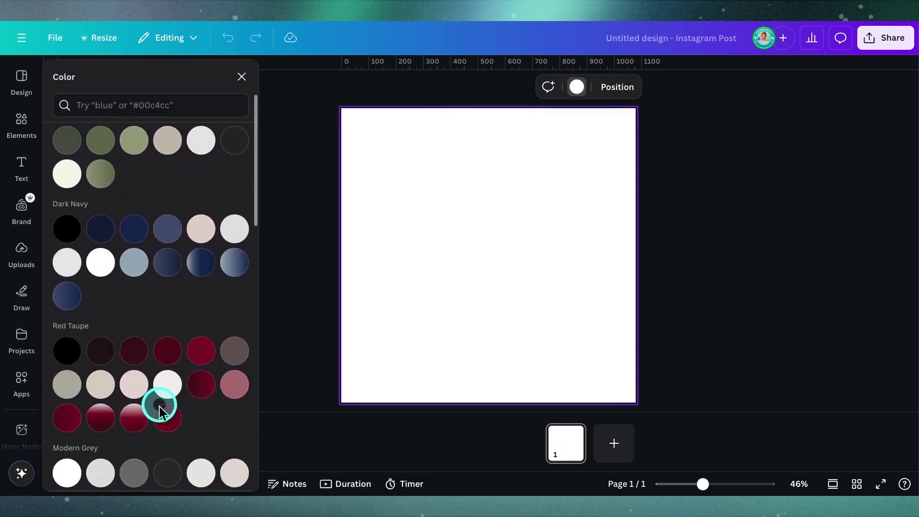
pyautogui.click(204, 388)
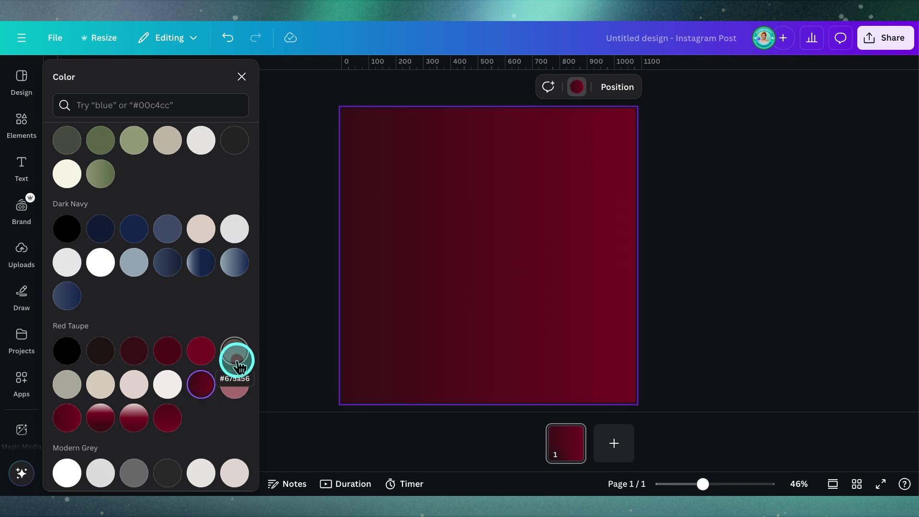
pyautogui.scroll(-1, 223, 352)
pyautogui.scroll(1, 223, 352)
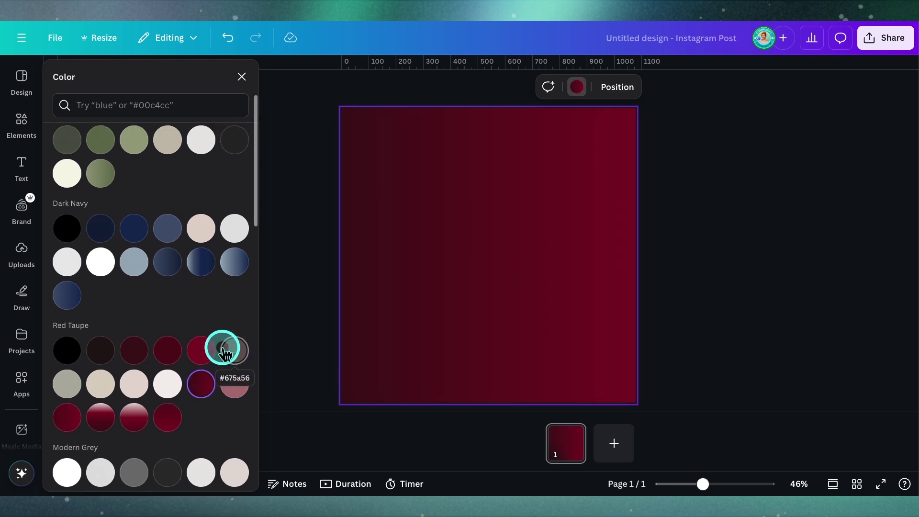
pyautogui.scroll(3, 223, 352)
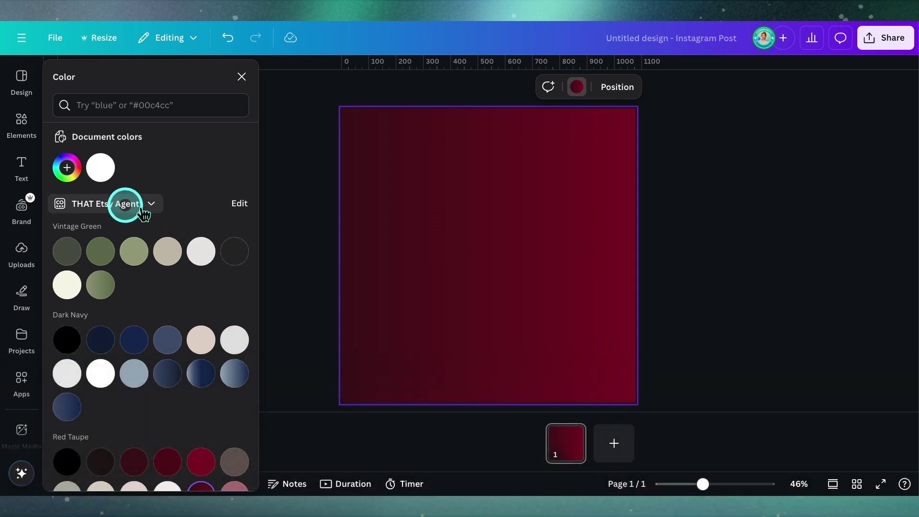
pyautogui.click(243, 204)
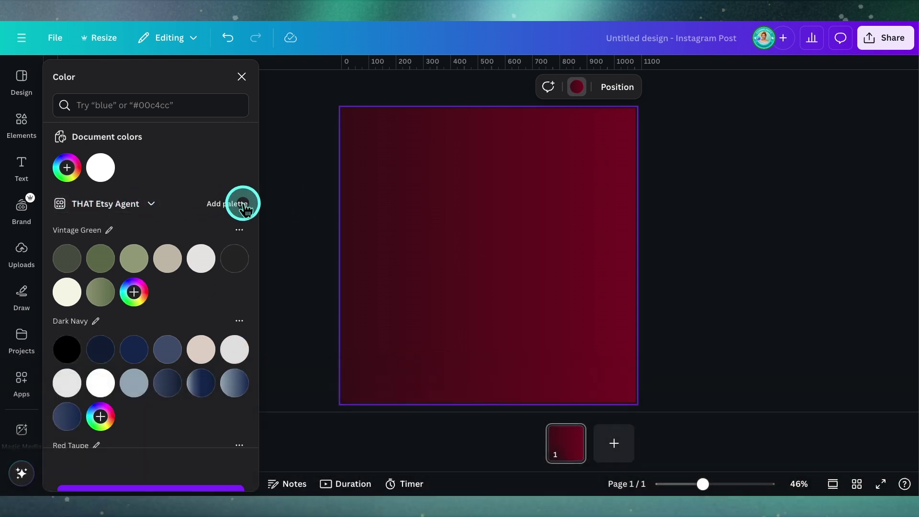
pyautogui.scroll(-3, 226, 303)
pyautogui.scroll(-1, 226, 318)
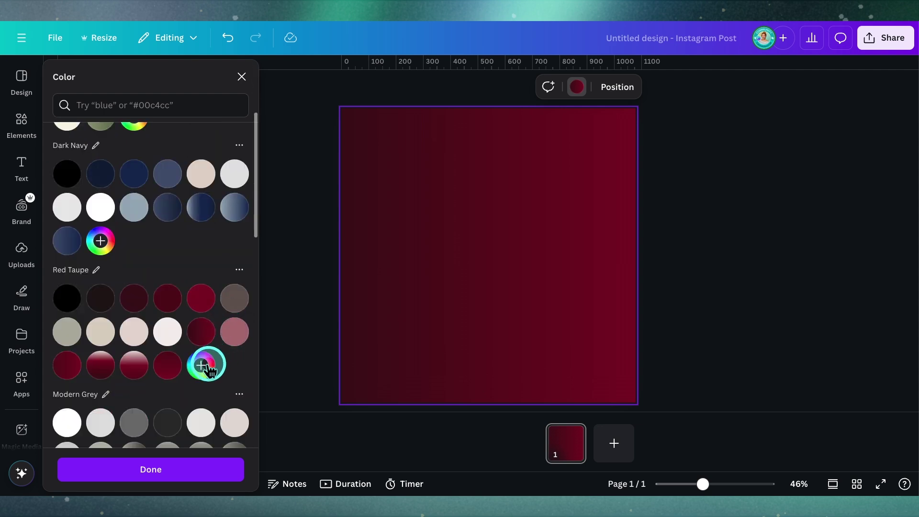
pyautogui.click(200, 367)
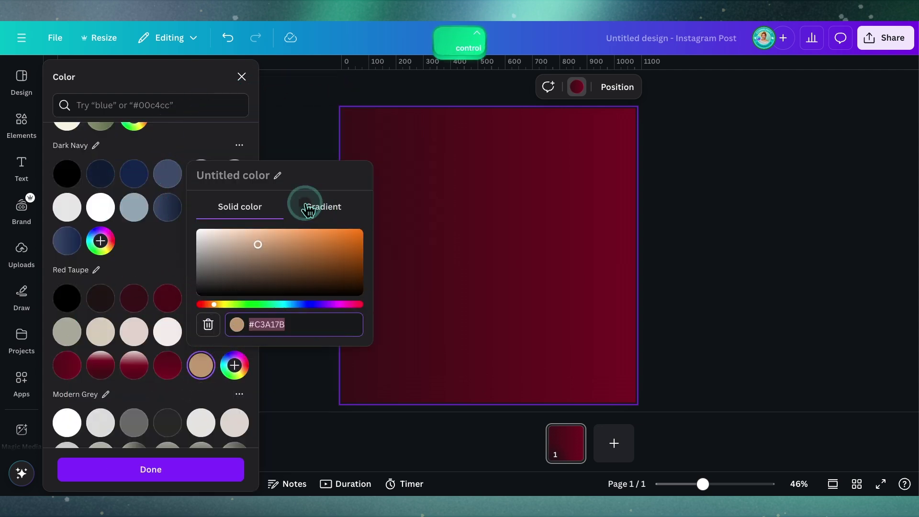
pyautogui.click(324, 206)
pyautogui.click(209, 273)
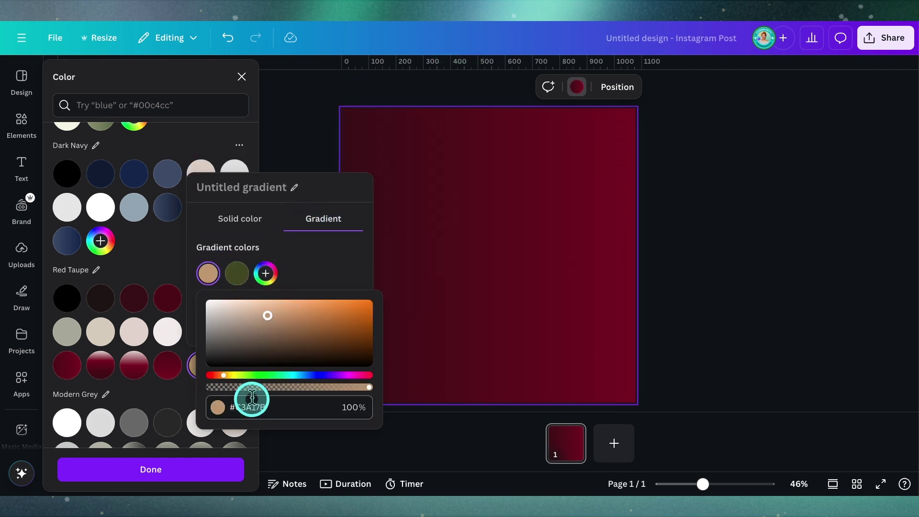
pyautogui.moveTo(267, 316); pyautogui.dragTo(297, 313)
pyautogui.click(311, 377)
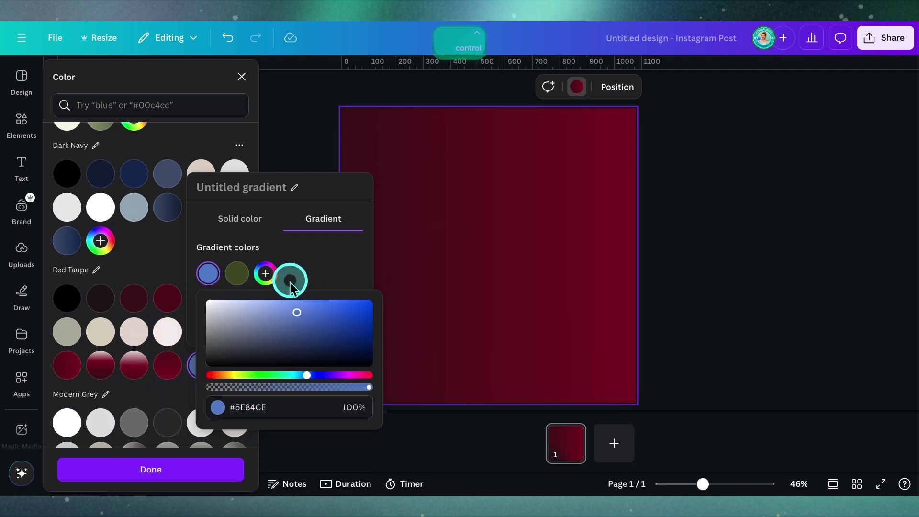
pyautogui.click(313, 279)
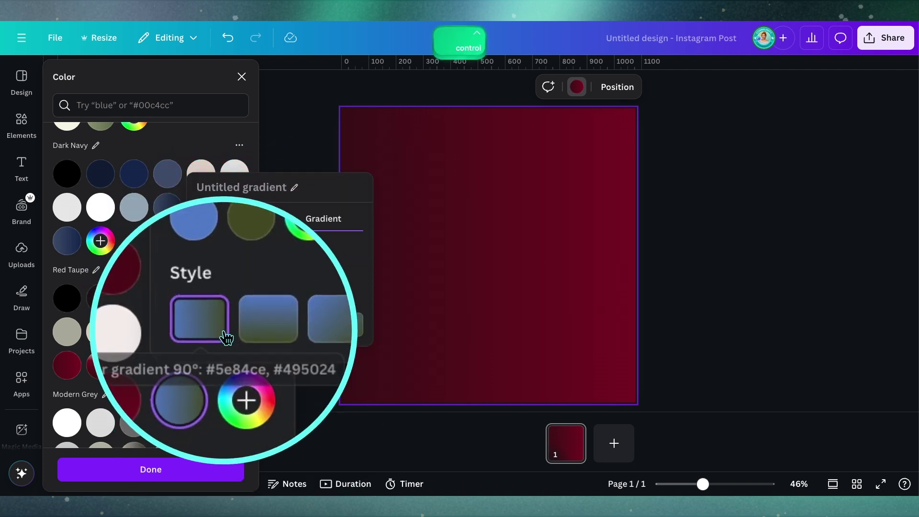
pyautogui.click(246, 324)
pyautogui.click(276, 325)
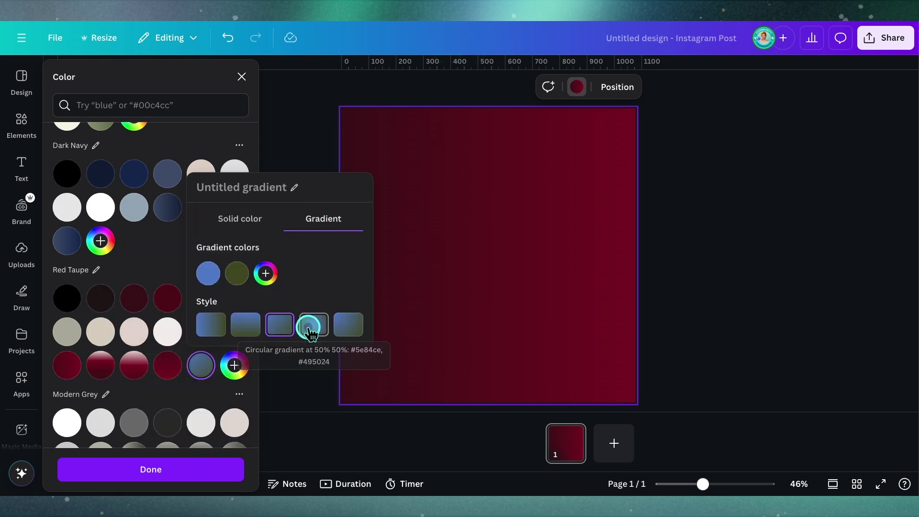
pyautogui.click(347, 324)
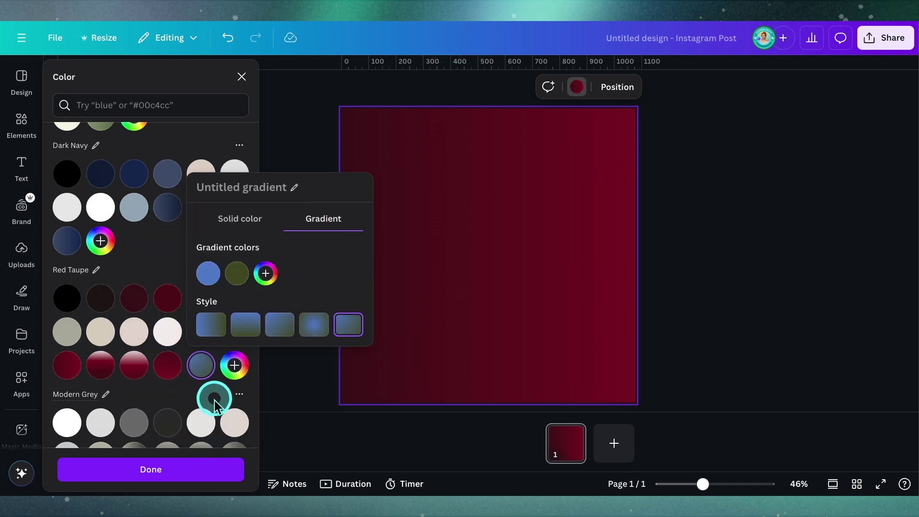
pyautogui.click(216, 395)
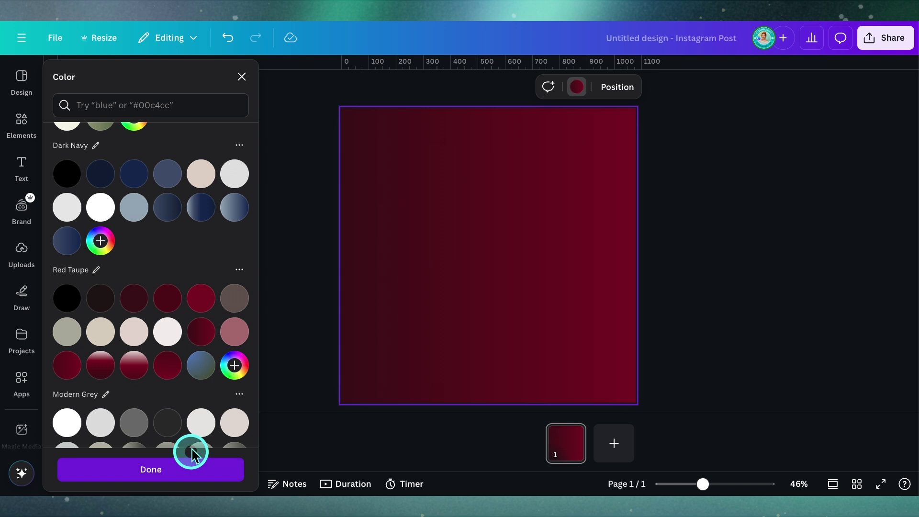
pyautogui.moveTo(213, 355)
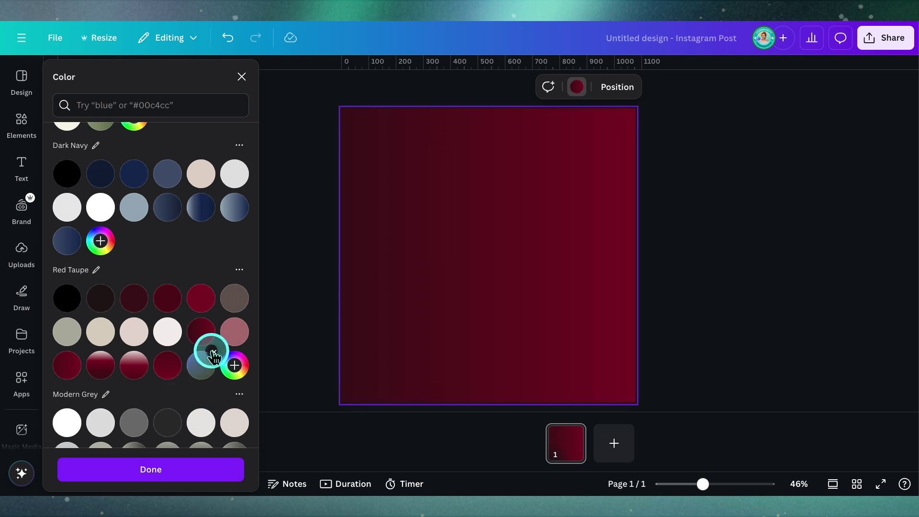
pyautogui.click(186, 471)
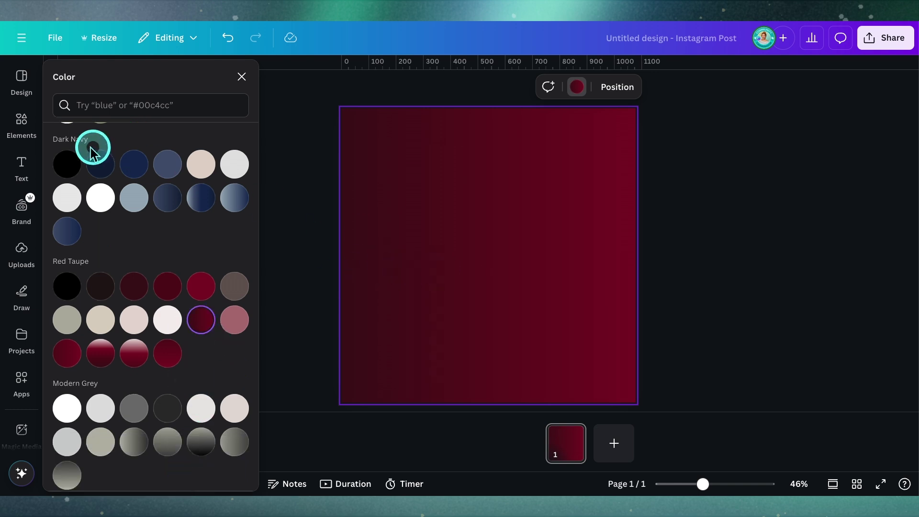
# Step: Add a square landscape frame from the Elements Frames section
pyautogui.click(24, 117)
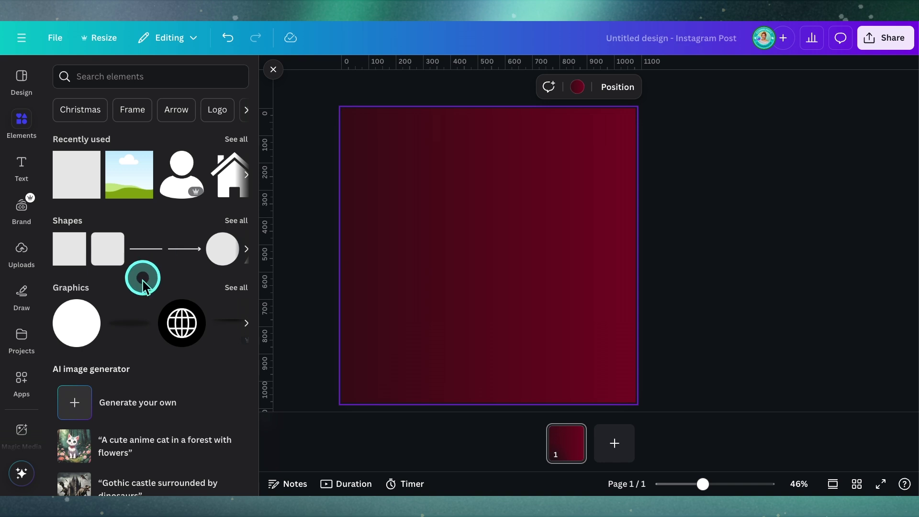
pyautogui.scroll(-12, 142, 284)
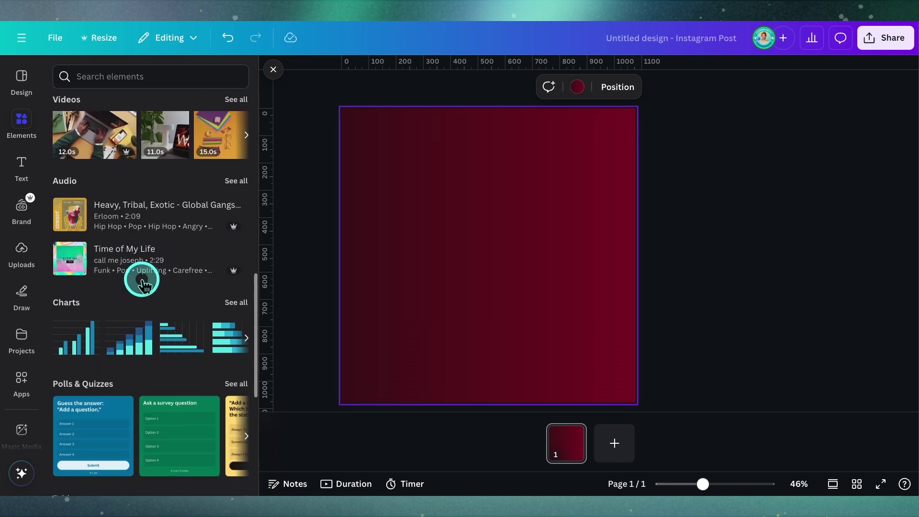
pyautogui.scroll(-6, 143, 284)
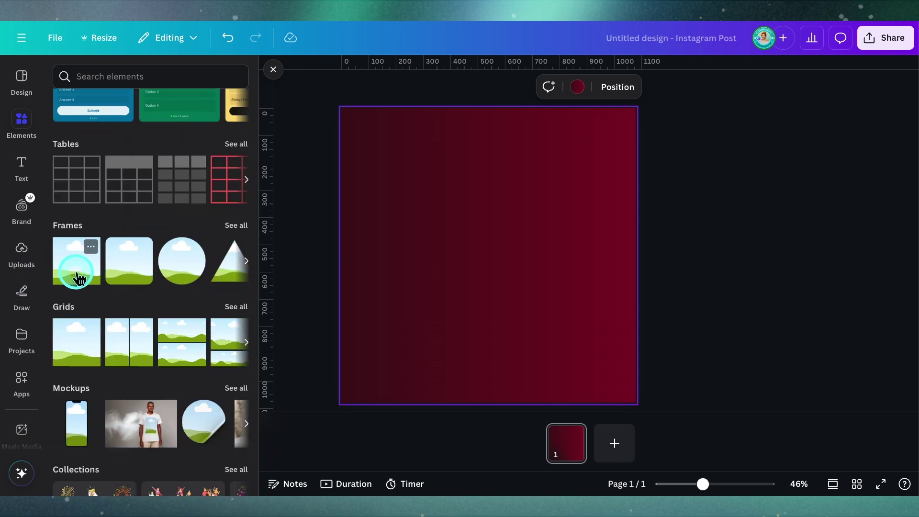
pyautogui.click(79, 274)
# Step: Resize and centre the frame to about 946 × 805, leaving a red border
pyautogui.moveTo(451, 234); pyautogui.dragTo(421, 197)
pyautogui.click(468, 259)
pyautogui.moveTo(513, 294); pyautogui.dragTo(635, 368)
pyautogui.moveTo(483, 388); pyautogui.dragTo(480, 352)
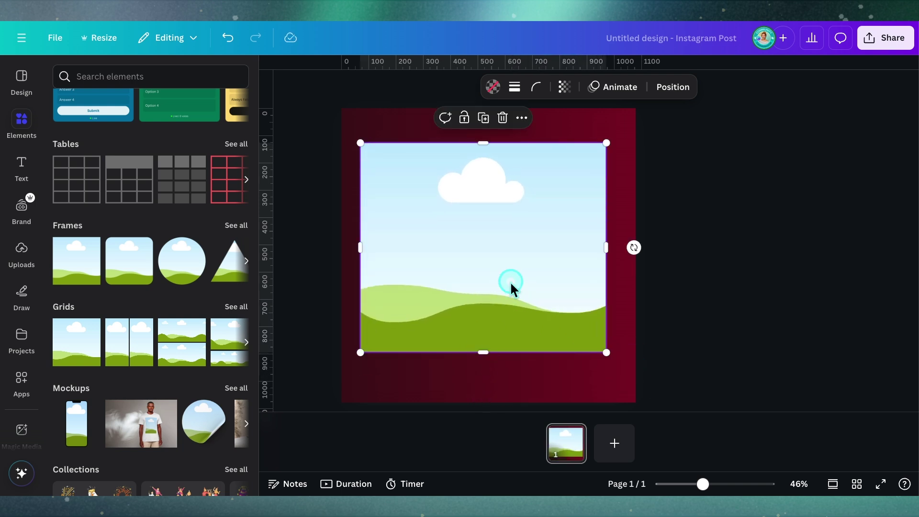
pyautogui.moveTo(509, 286); pyautogui.dragTo(505, 285)
pyautogui.moveTo(604, 359); pyautogui.dragTo(624, 367)
pyautogui.moveTo(514, 318); pyautogui.dragTo(514, 317)
# Step: Add a Body text box and move it to the top of the page
pyautogui.click(585, 393)
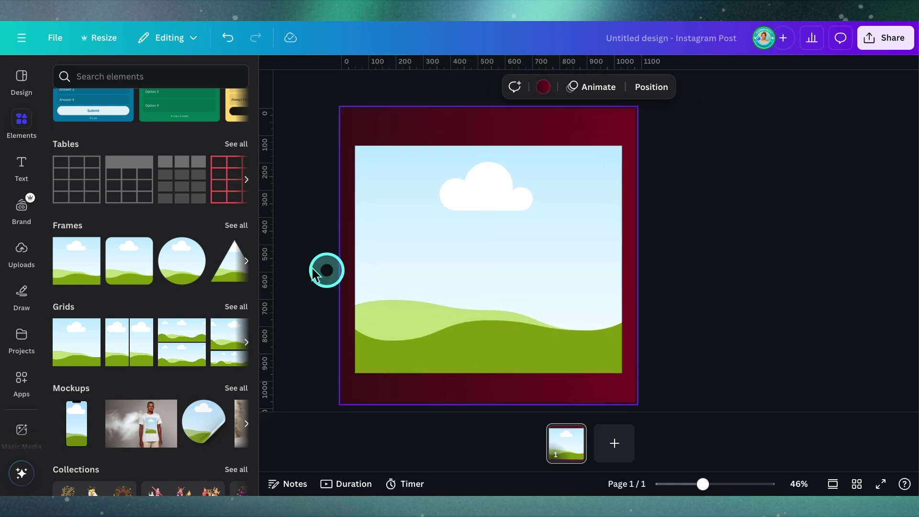
pyautogui.click(28, 168)
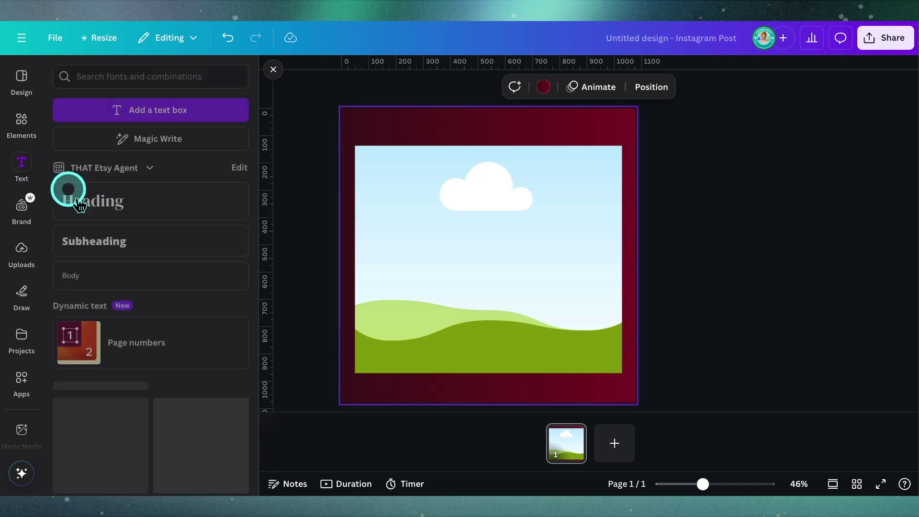
pyautogui.click(119, 277)
pyautogui.moveTo(498, 282); pyautogui.dragTo(499, 159)
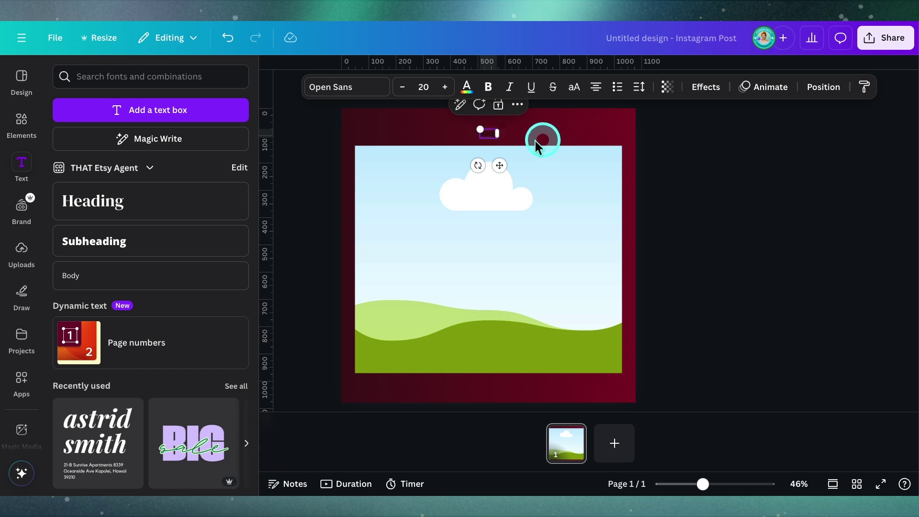
pyautogui.scroll(5, 524, 139)
pyautogui.click(558, 146)
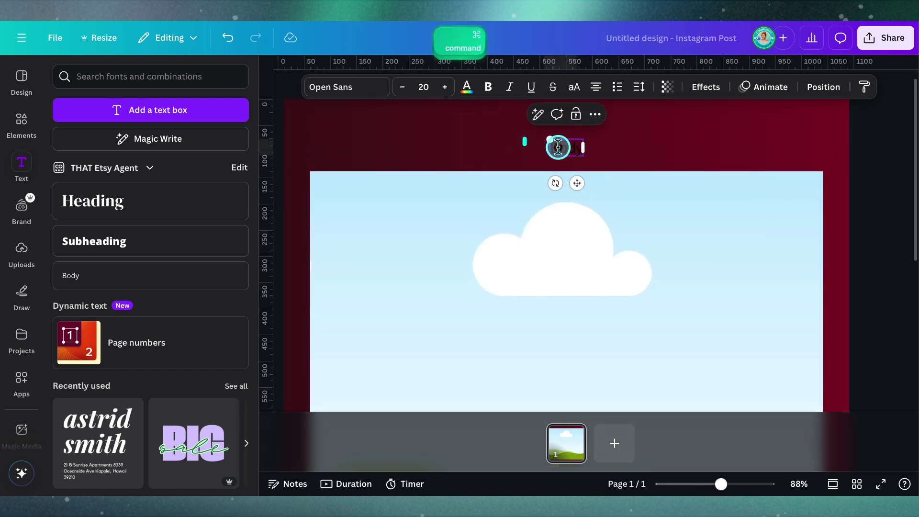
pyautogui.click(625, 144)
pyautogui.click(564, 152)
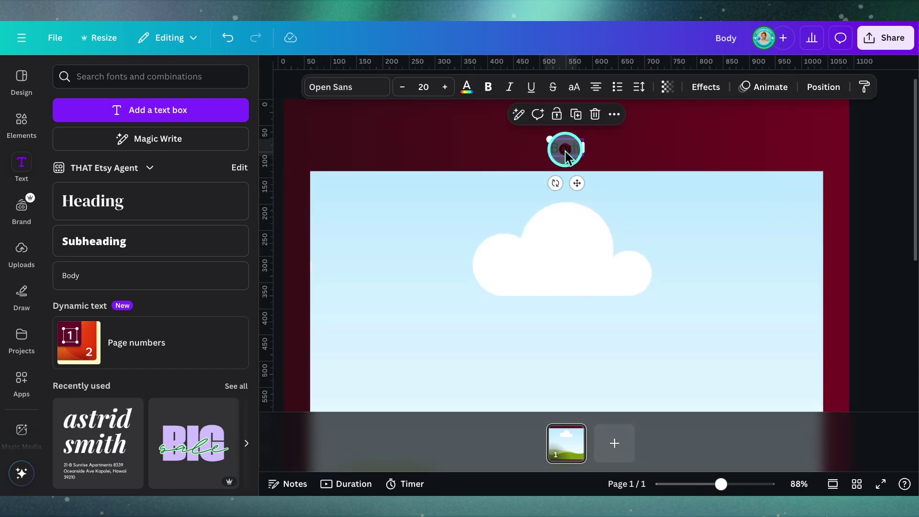
# Step: Make the Body text white and paste the property's street address into it
pyautogui.click(466, 88)
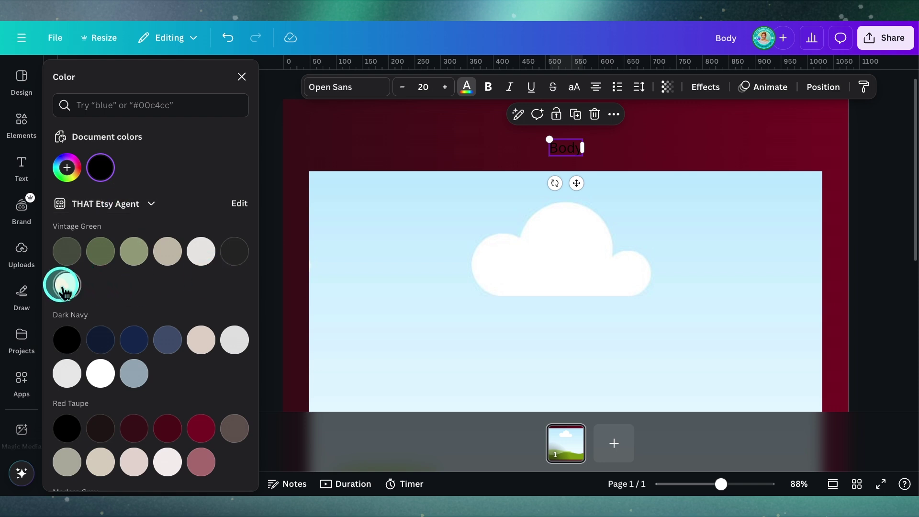
pyautogui.scroll(-3, 189, 442)
pyautogui.click(63, 415)
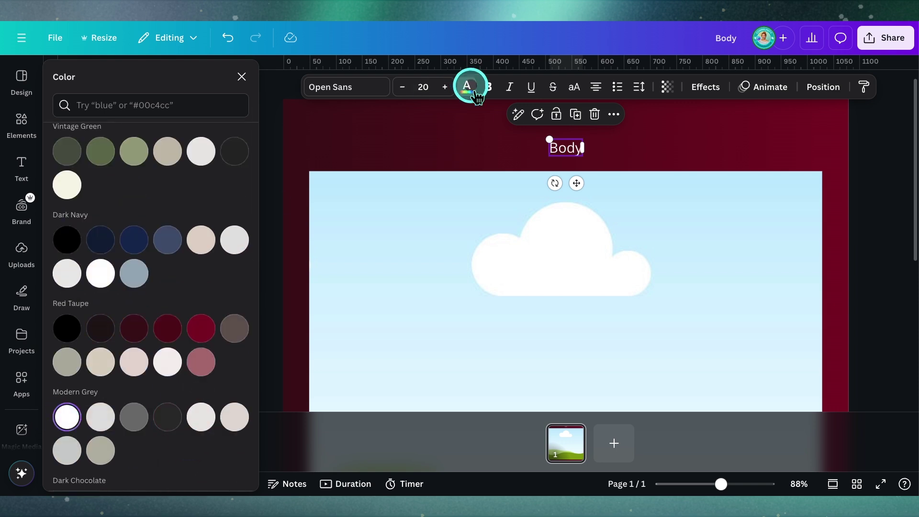
pyautogui.write('1234 Maple Grove Lane, Springfield, IL 62704')
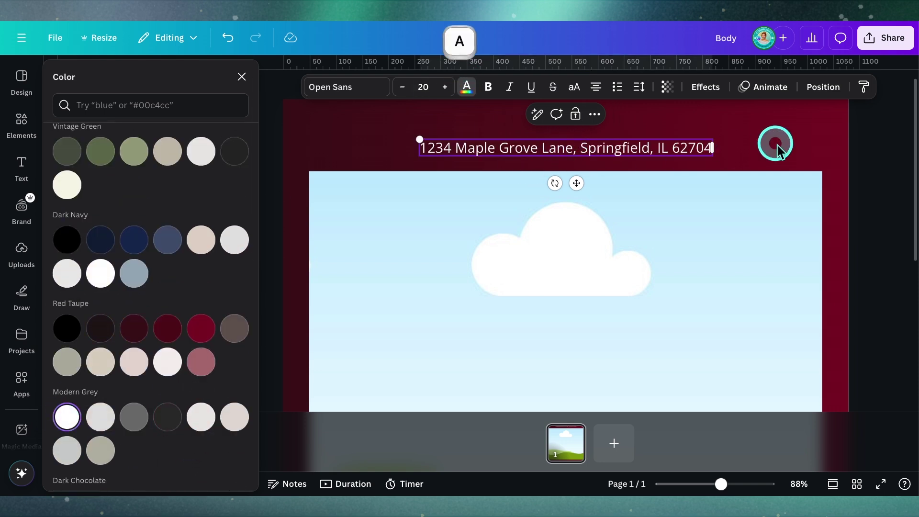
pyautogui.scroll(-5, 775, 144)
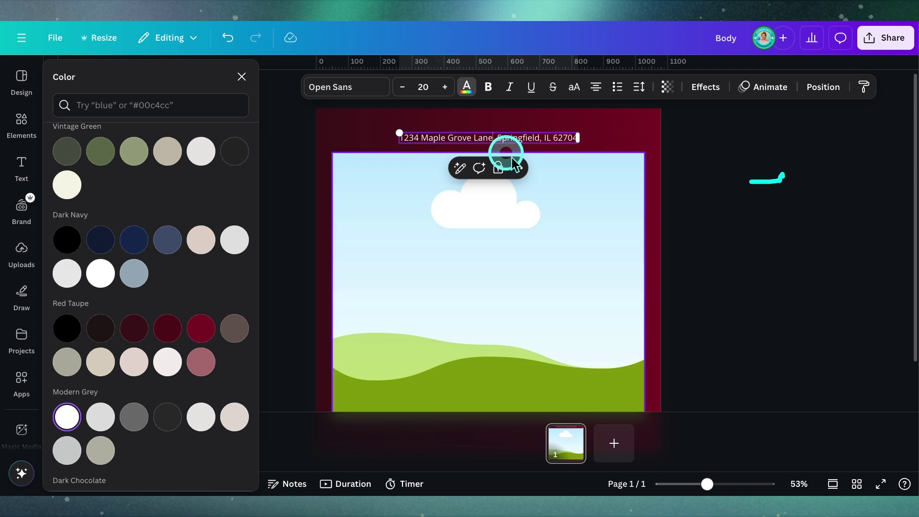
# Step: Raise the address font size to 25 and centre it above the frame
pyautogui.click(610, 131)
pyautogui.click(507, 143)
pyautogui.click(445, 87)
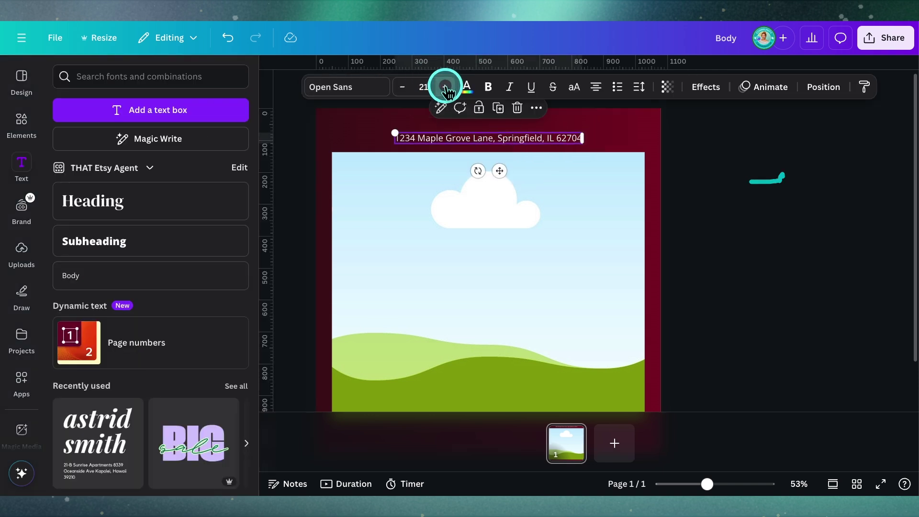
pyautogui.click(445, 87)
pyautogui.click(445, 87)
pyautogui.moveTo(500, 170); pyautogui.dragTo(498, 163)
pyautogui.click(445, 87)
pyautogui.click(445, 86)
pyautogui.click(656, 145)
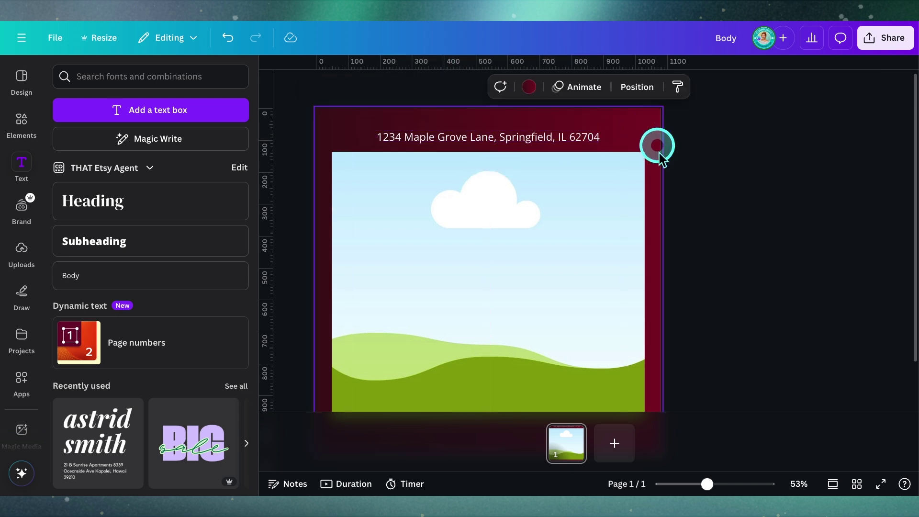
pyautogui.scroll(-3, 657, 146)
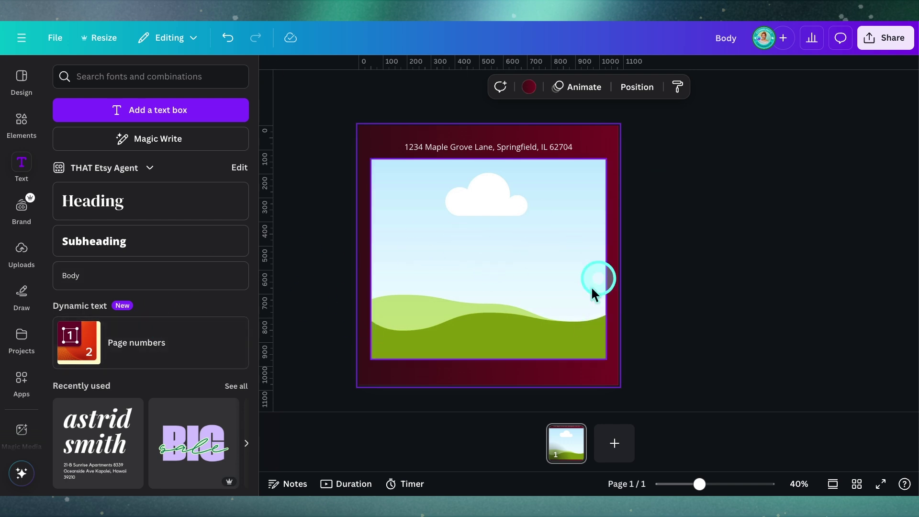
# Step: Drop the house photo from Uploads into the frame and fully lock it
pyautogui.click(14, 252)
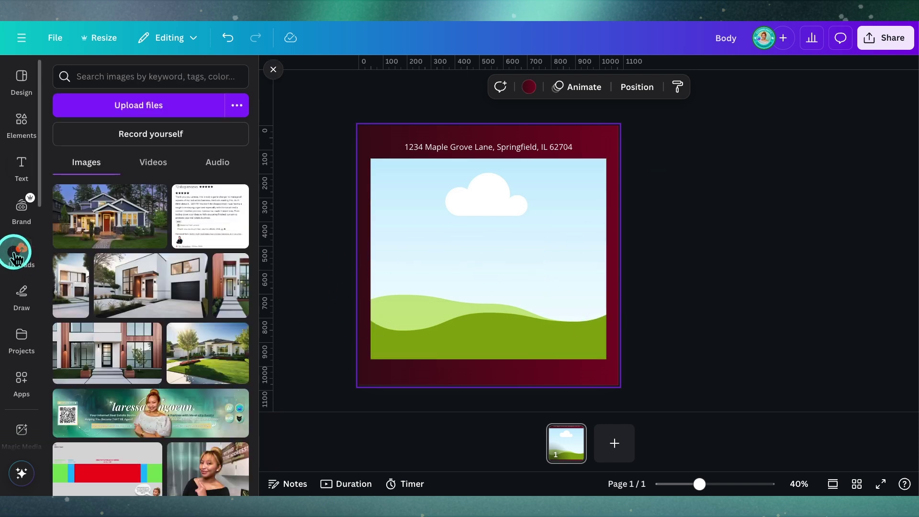
pyautogui.moveTo(130, 224); pyautogui.dragTo(394, 228)
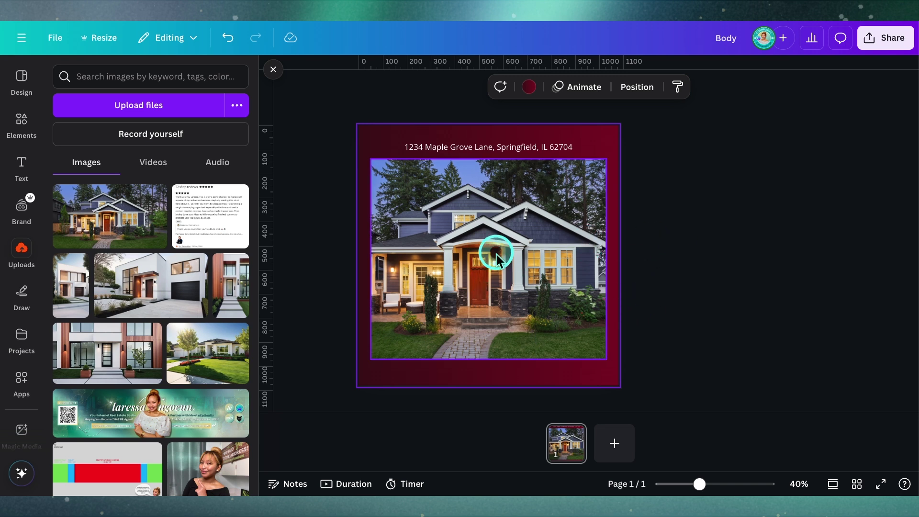
pyautogui.click(510, 232)
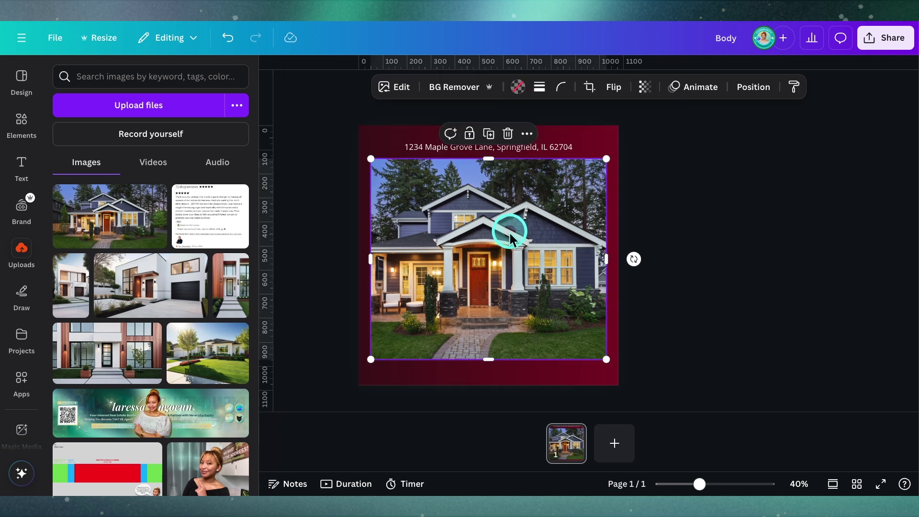
pyautogui.click(470, 135)
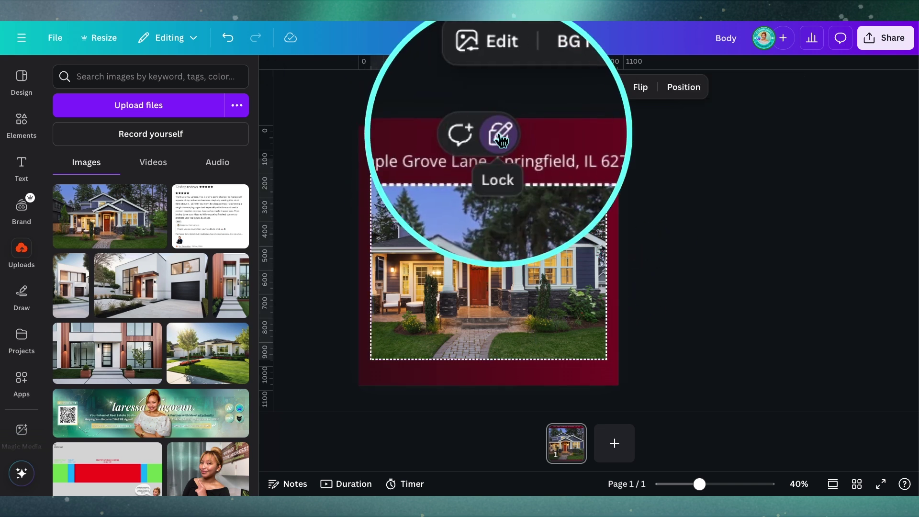
pyautogui.keyDown('ctrl'); pyautogui.click(508, 189); pyautogui.keyUp('ctrl')
pyautogui.click(500, 141)
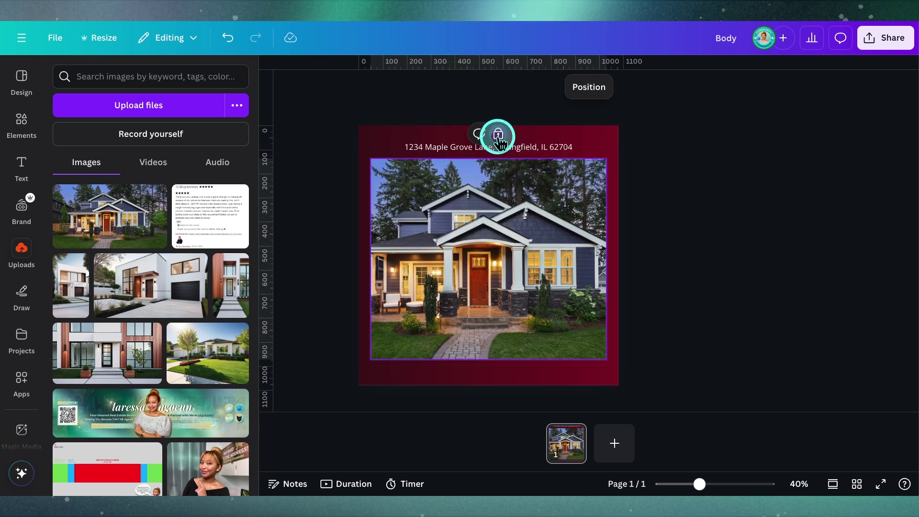
# Step: Remove the stray reviews screenshot and add a second copy of the house photo
pyautogui.moveTo(222, 231); pyautogui.dragTo(408, 247)
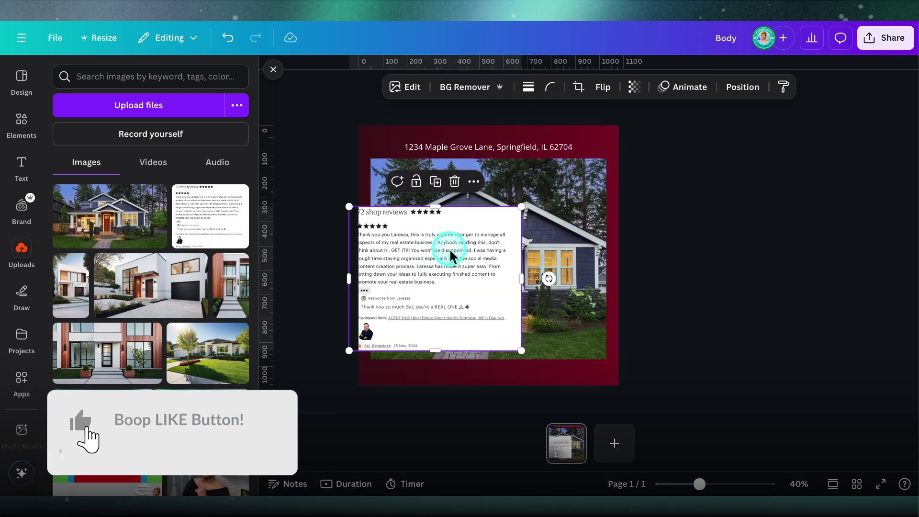
pyautogui.press('Delete')
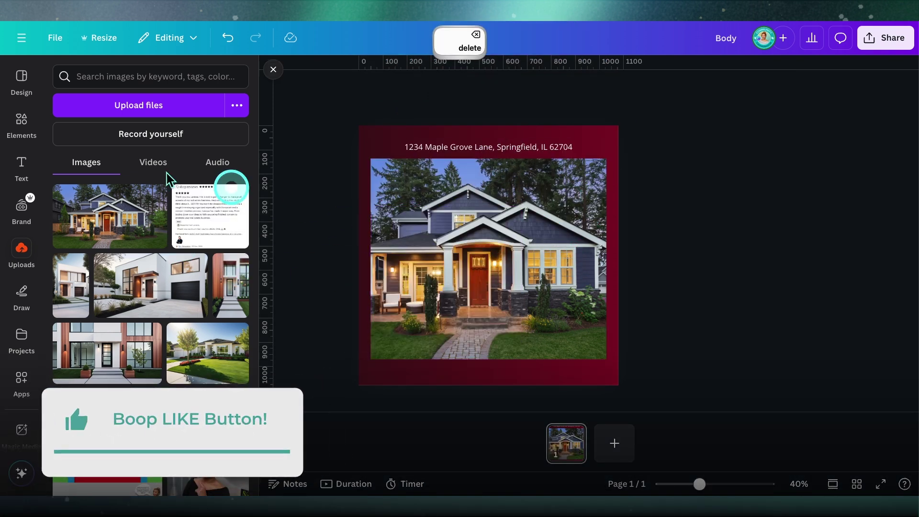
pyautogui.click(134, 225)
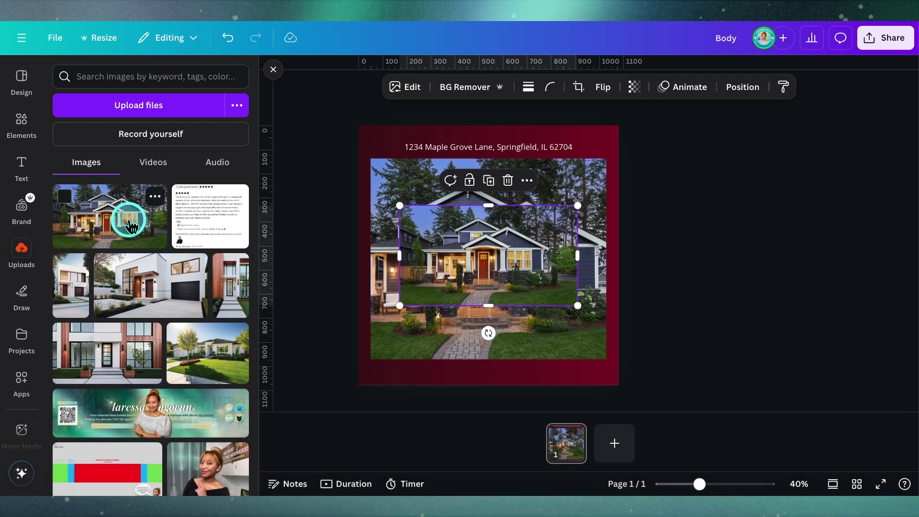
# Step: Resize, trim and align the photo copy to cover the framed photo's area
pyautogui.moveTo(513, 268); pyautogui.dragTo(481, 216)
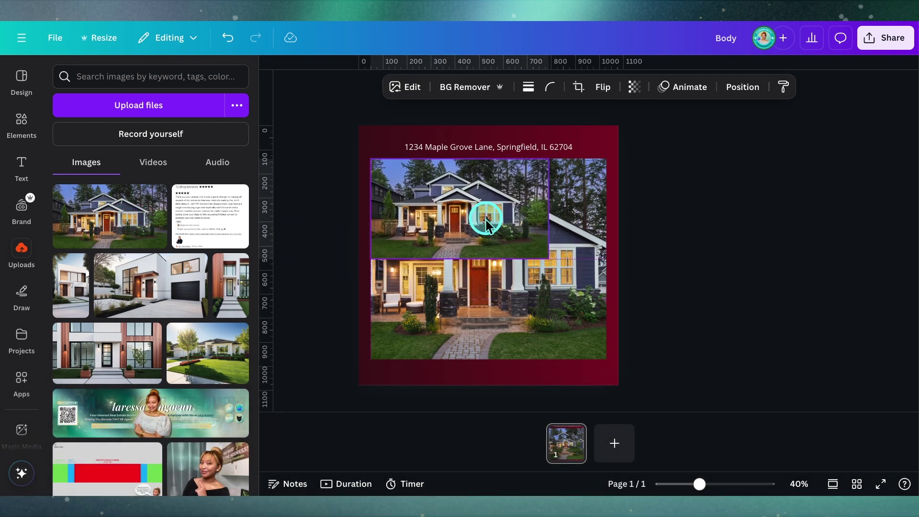
pyautogui.moveTo(550, 260); pyautogui.dragTo(737, 339)
pyautogui.moveTo(581, 293); pyautogui.dragTo(519, 297)
pyautogui.moveTo(309, 259); pyautogui.dragTo(370, 259)
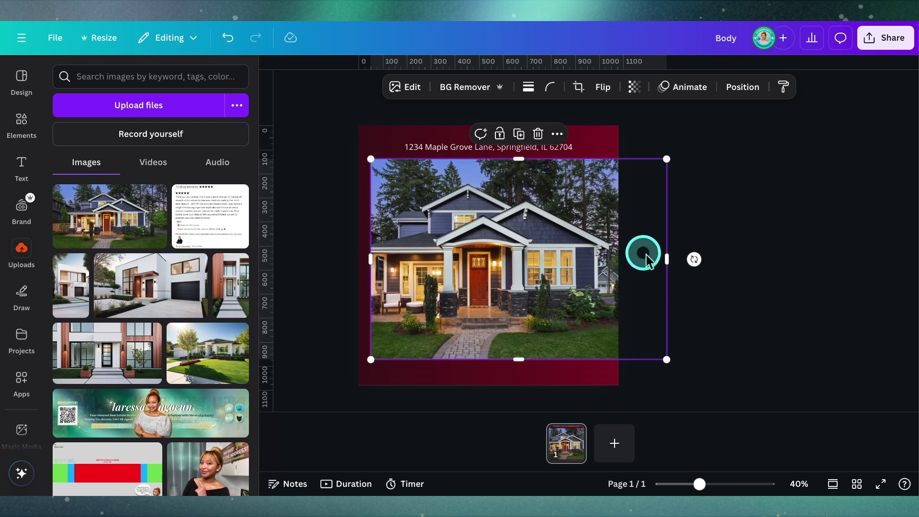
pyautogui.moveTo(680, 259); pyautogui.dragTo(609, 259)
pyautogui.moveTo(500, 249); pyautogui.dragTo(500, 297)
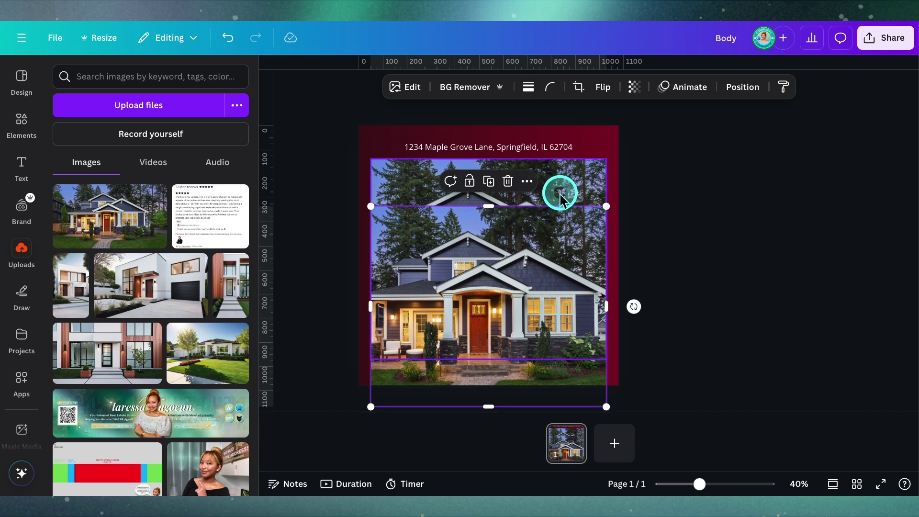
pyautogui.moveTo(519, 324); pyautogui.dragTo(520, 283)
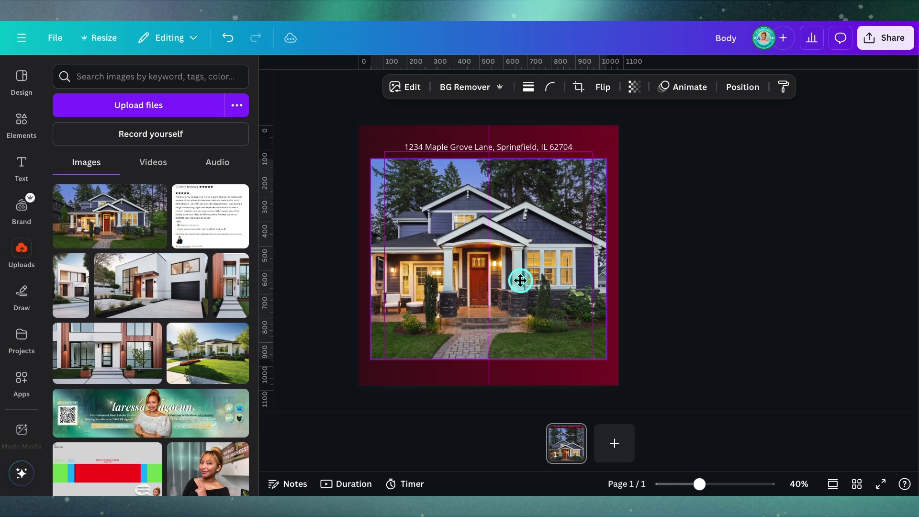
pyautogui.moveTo(521, 280); pyautogui.dragTo(520, 283)
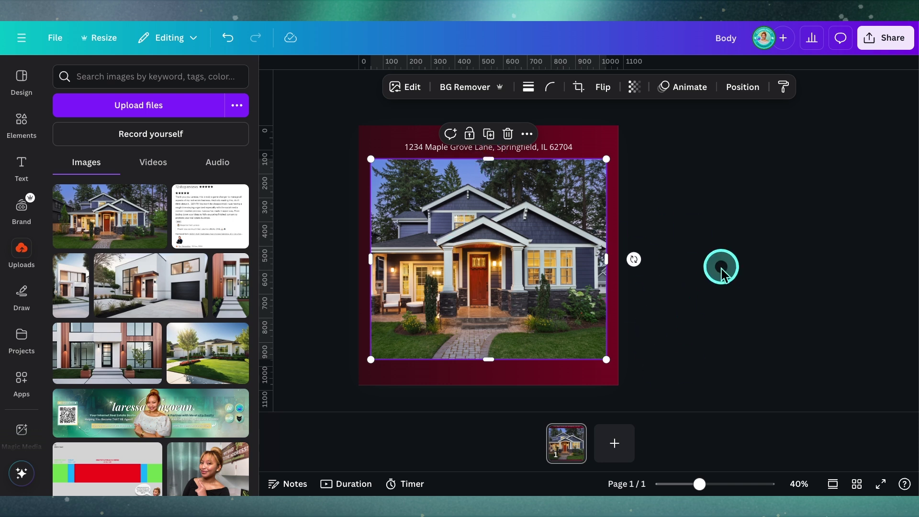
# Step: Add a square shape and stretch it into a full-width, about 277-tall band along the bottom
pyautogui.click(21, 121)
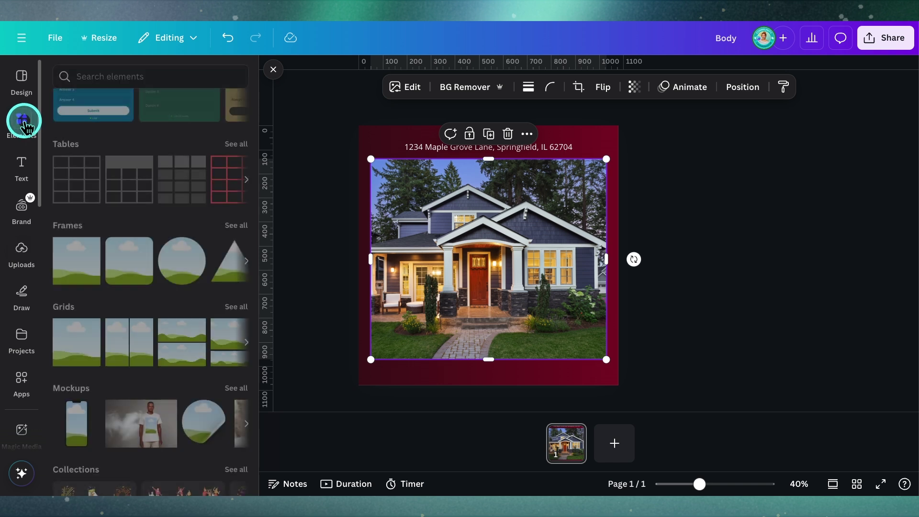
pyautogui.scroll(3, 156, 297)
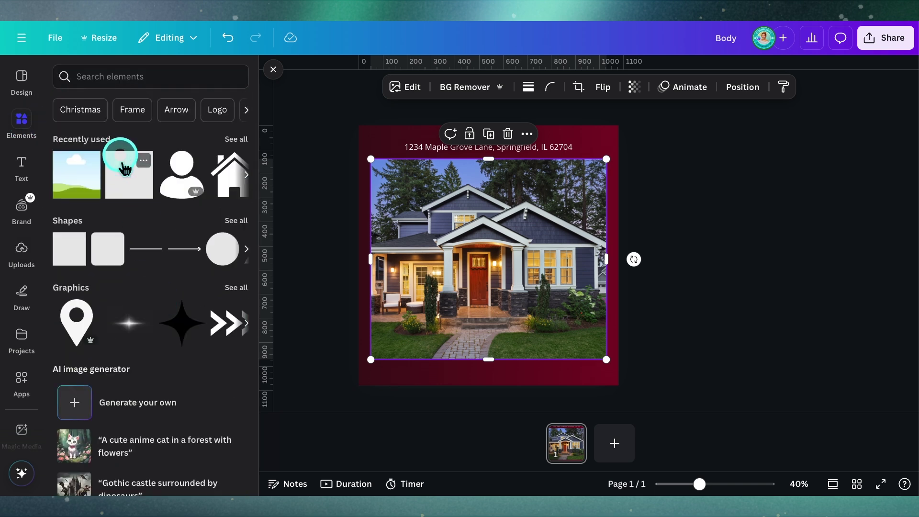
pyautogui.click(125, 185)
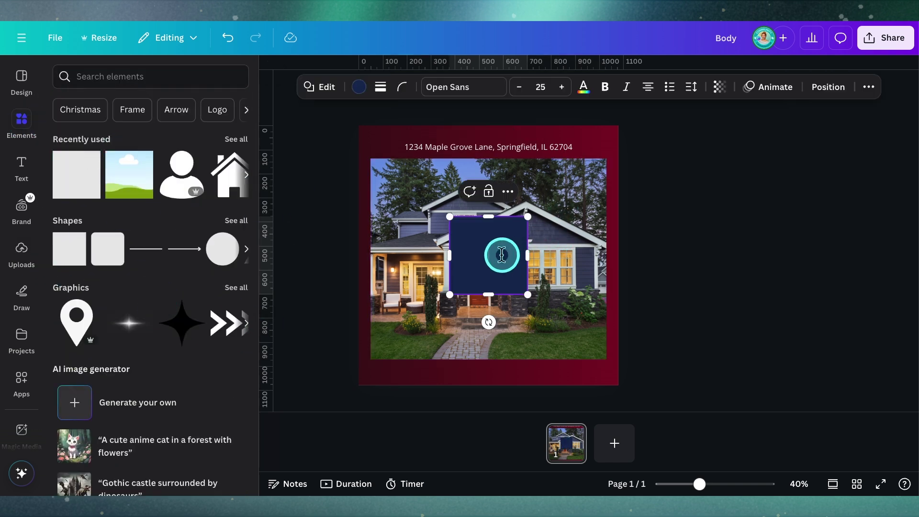
pyautogui.click(656, 245)
pyautogui.moveTo(494, 240); pyautogui.dragTo(617, 345)
pyautogui.moveTo(489, 306); pyautogui.dragTo(485, 318)
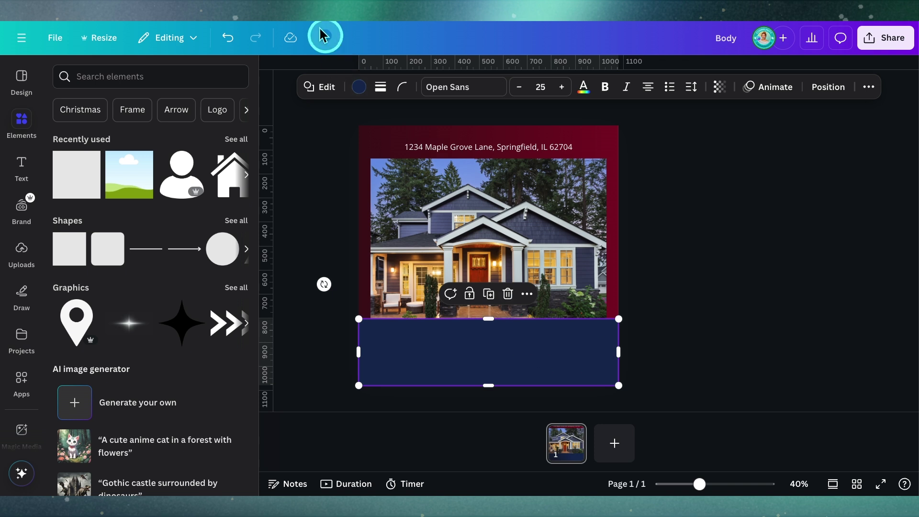
# Step: Fill the bottom rectangle with a red gradient
pyautogui.click(356, 89)
pyautogui.scroll(-4, 185, 271)
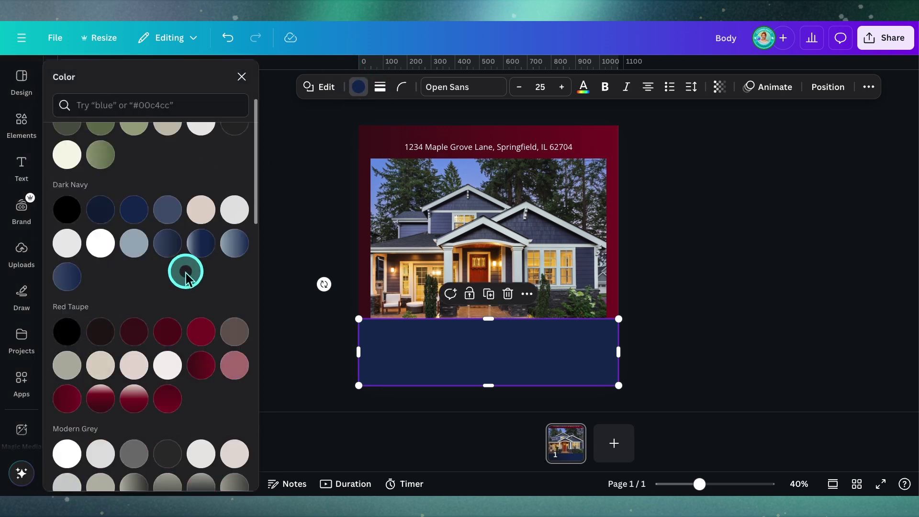
pyautogui.click(135, 382)
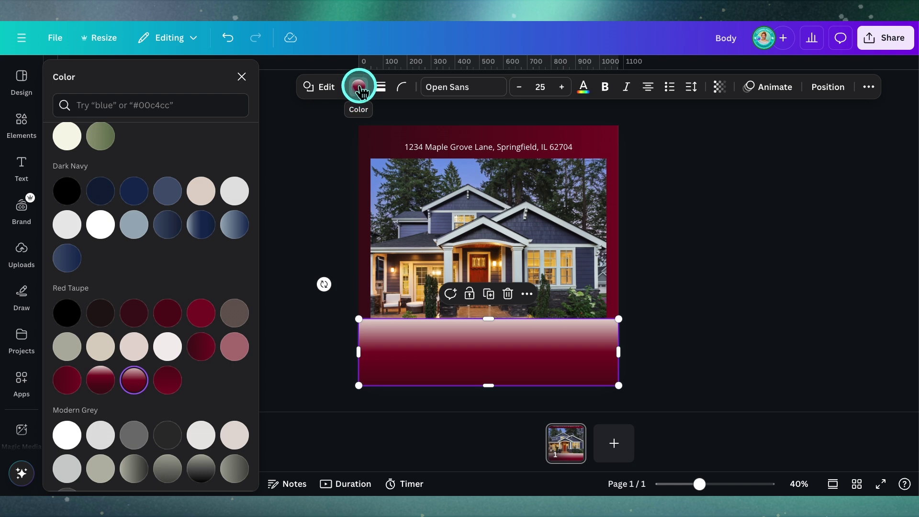
pyautogui.scroll(3, 185, 291)
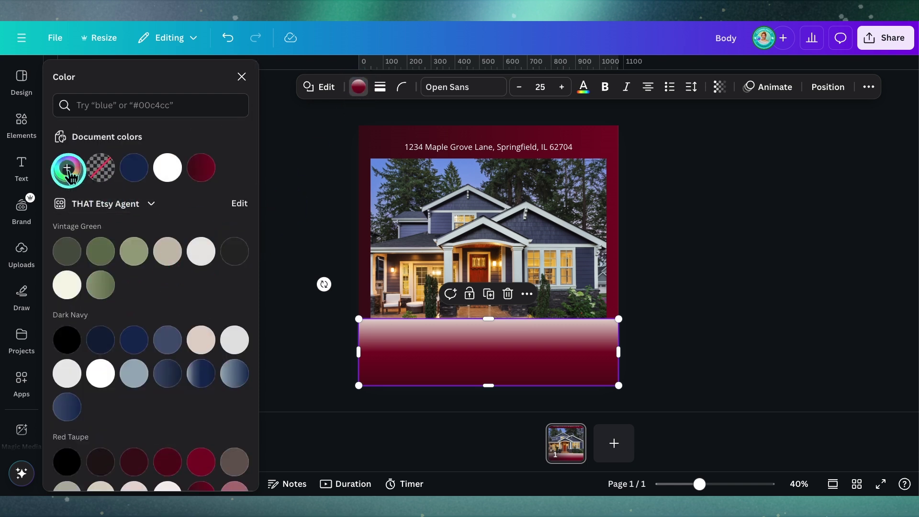
pyautogui.scroll(-4, 182, 318)
pyautogui.scroll(4, 182, 318)
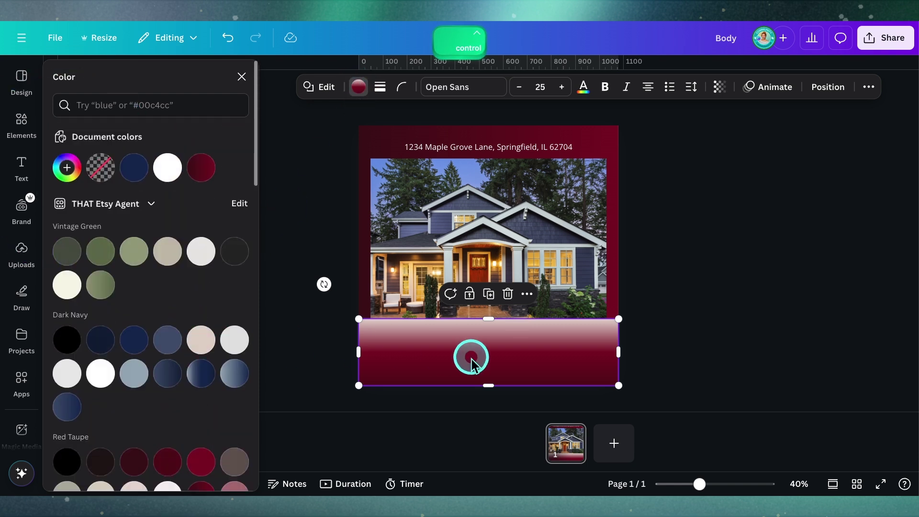
pyautogui.click(315, 267)
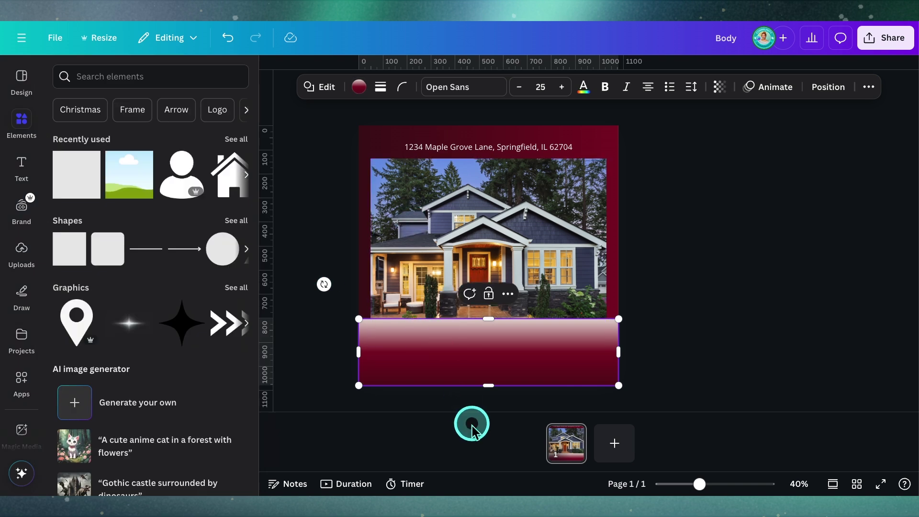
pyautogui.click(419, 406)
pyautogui.click(396, 375)
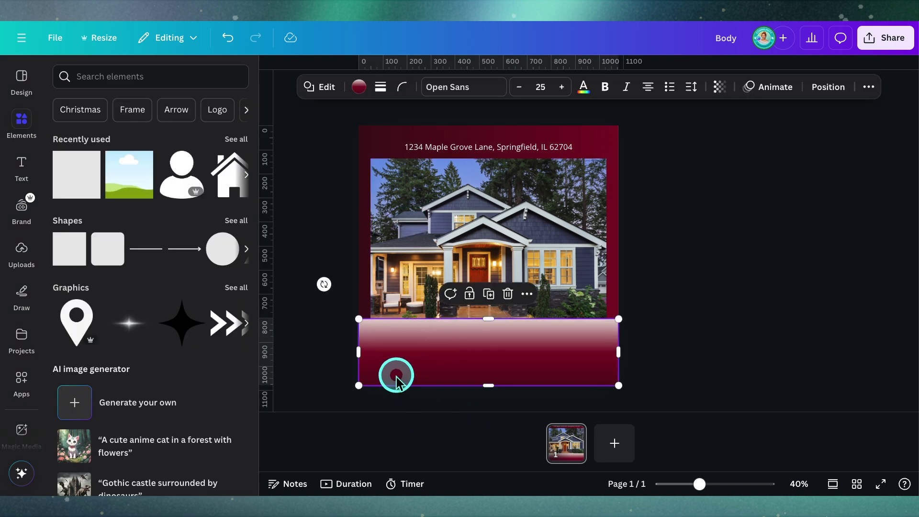
# Step: Set the gradient's first stop to 0% opacity and lighten the second to softer crimson
pyautogui.click(358, 87)
pyautogui.press('ctrl')
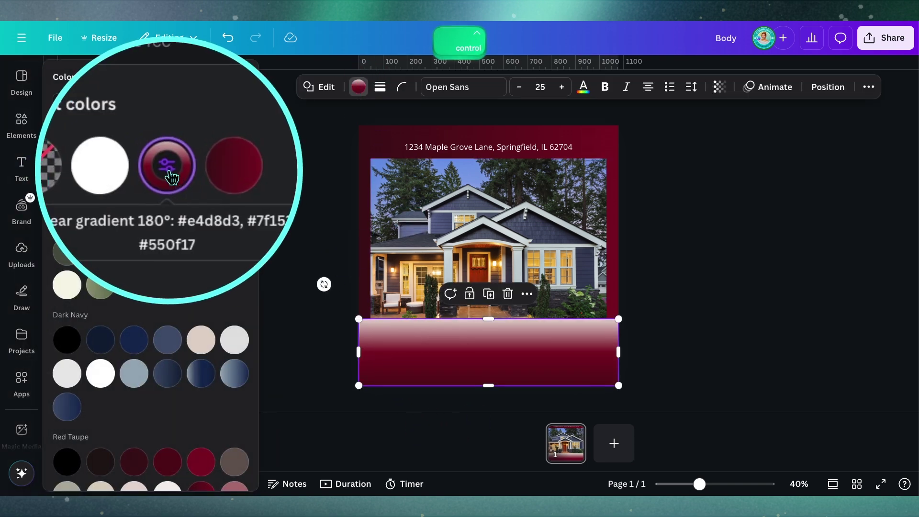
pyautogui.click(169, 168)
pyautogui.click(168, 168)
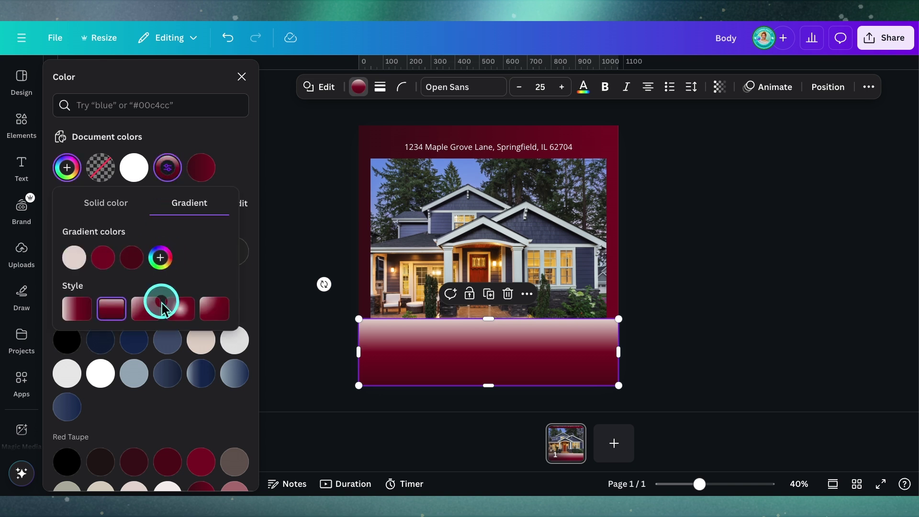
pyautogui.click(74, 260)
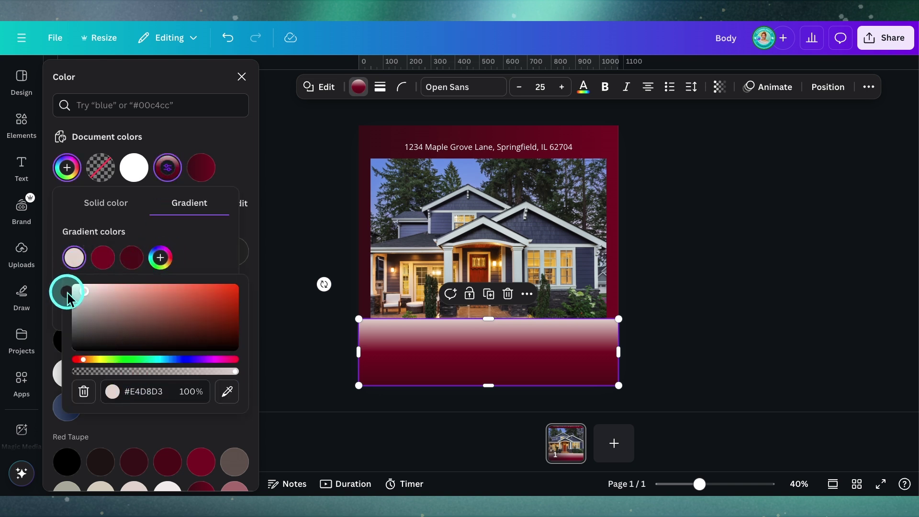
pyautogui.moveTo(236, 372); pyautogui.dragTo(71, 383)
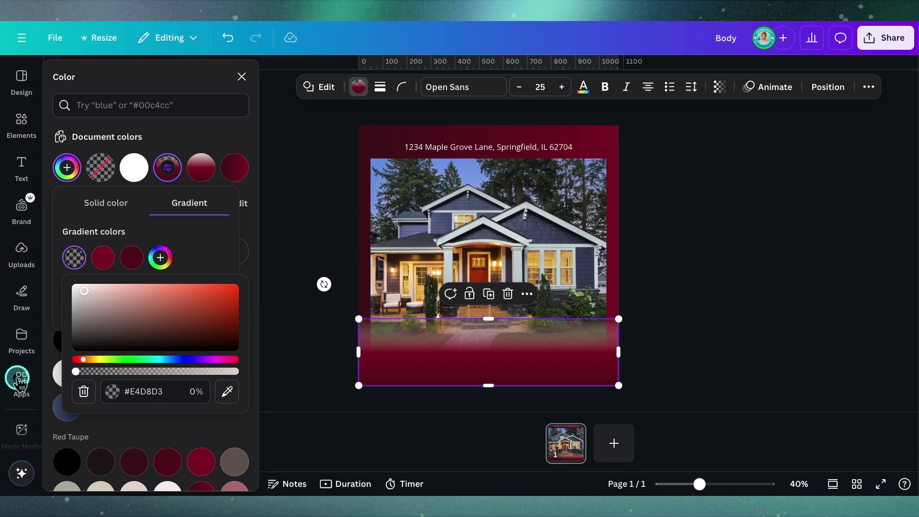
pyautogui.click(103, 258)
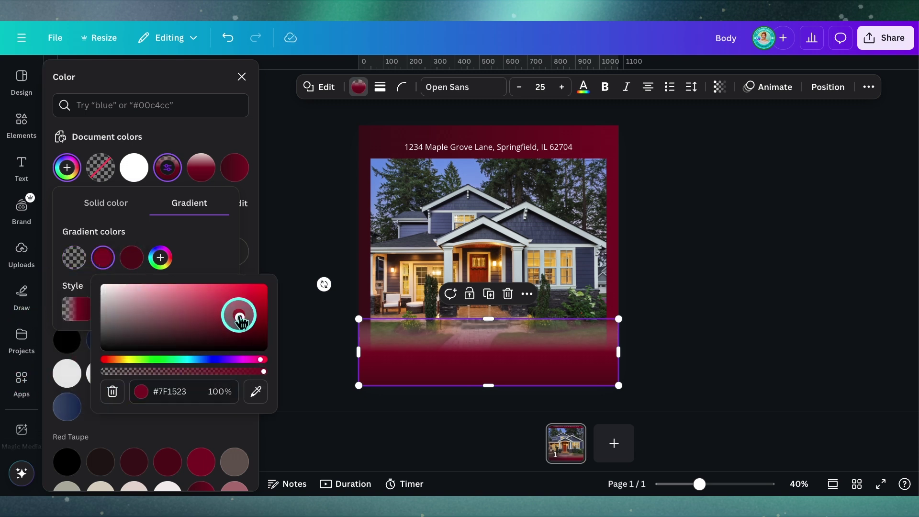
pyautogui.moveTo(241, 320); pyautogui.dragTo(196, 307)
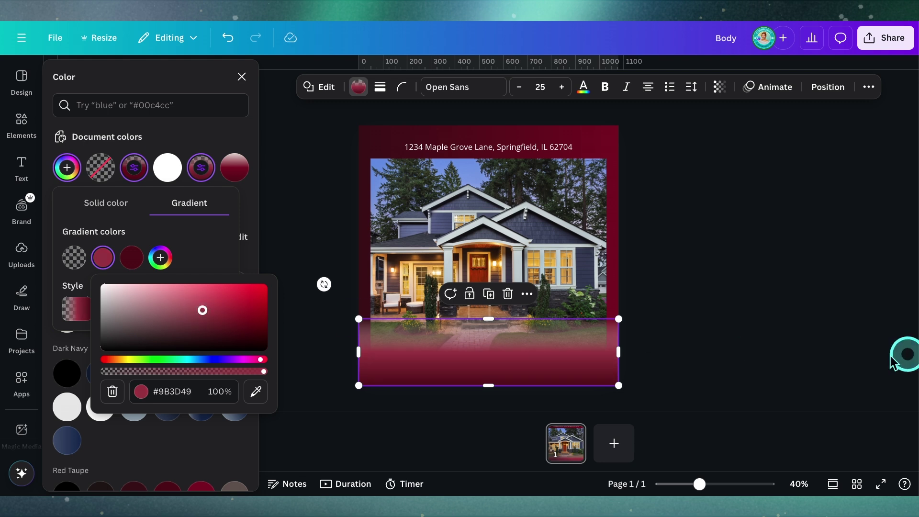
pyautogui.press('Escape')
pyautogui.press('Escape')
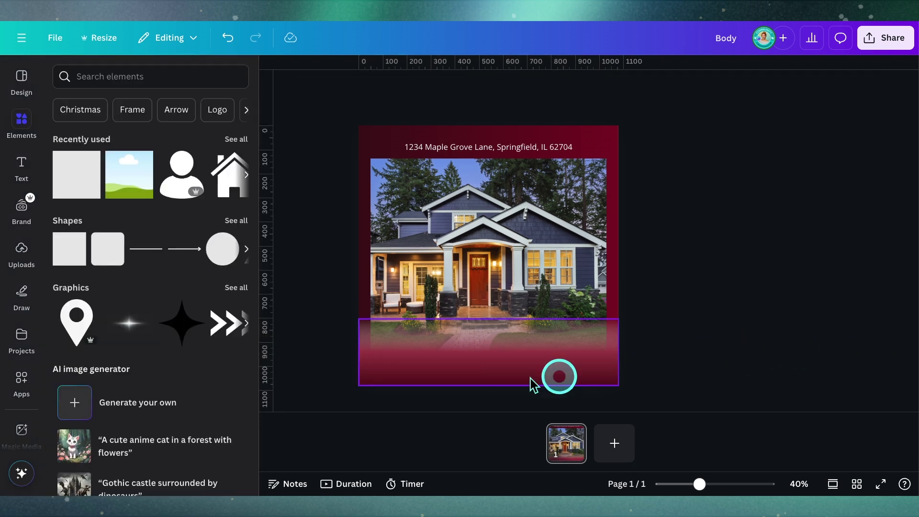
# Step: Reposition the gradient band along the bottom of the page
pyautogui.press('ctrl')
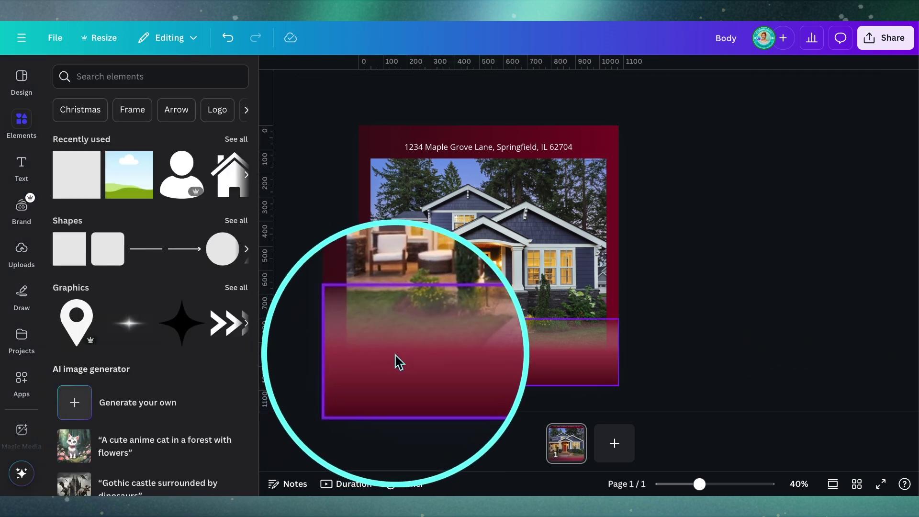
pyautogui.moveTo(395, 360)
pyautogui.mouseDown()
pyautogui.moveTo(405, 353)
pyautogui.moveTo(409, 388)
pyautogui.moveTo(403, 351)
pyautogui.moveTo(406, 360)
pyautogui.mouseUp()
pyautogui.press('ctrl')
pyautogui.press('ctrl')
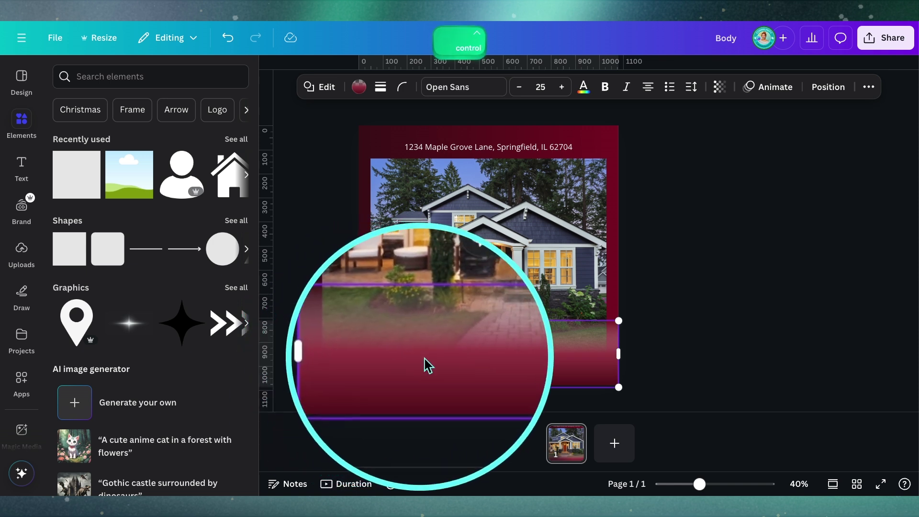
pyautogui.click(717, 353)
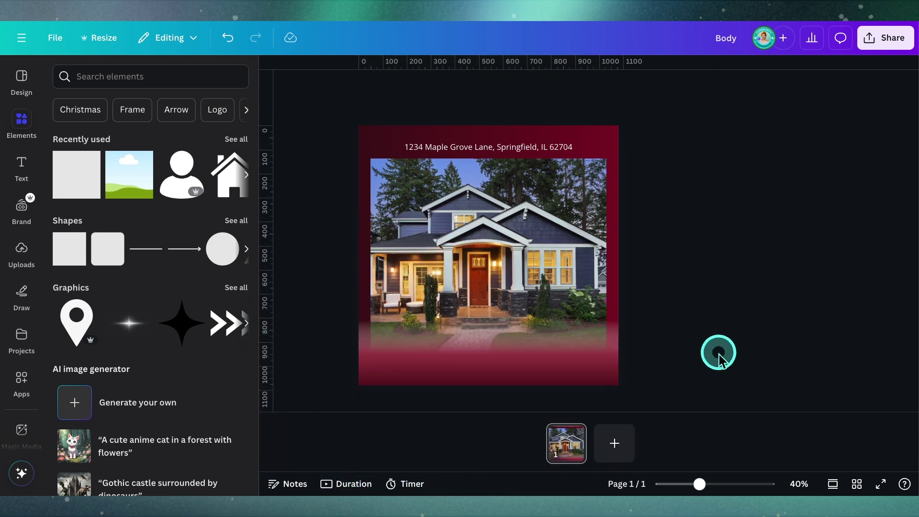
# Step: Stretch the fading band taller from its top edge
pyautogui.click(500, 371)
pyautogui.moveTo(491, 320); pyautogui.dragTo(490, 314)
pyautogui.click(739, 335)
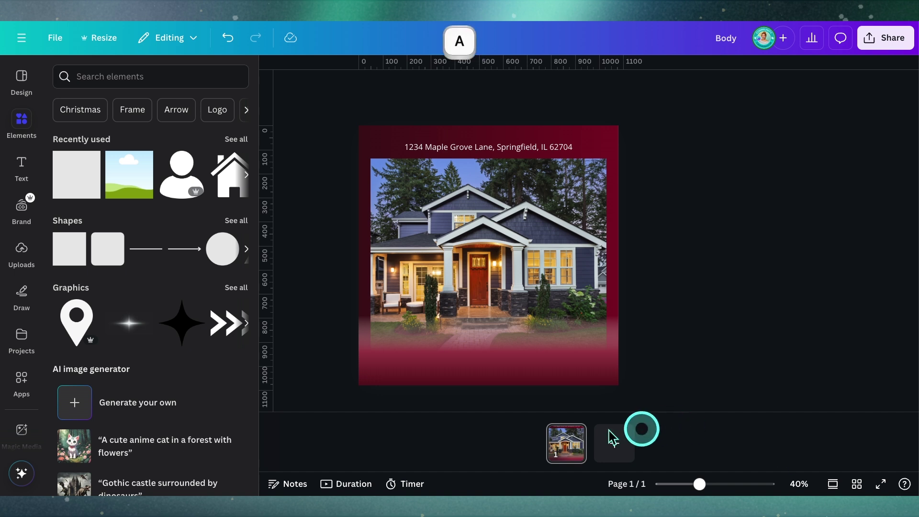
# Step: Paste the agent details group and position its two logos and contact text in the band
pyautogui.hotkey('ctrl', 'v')
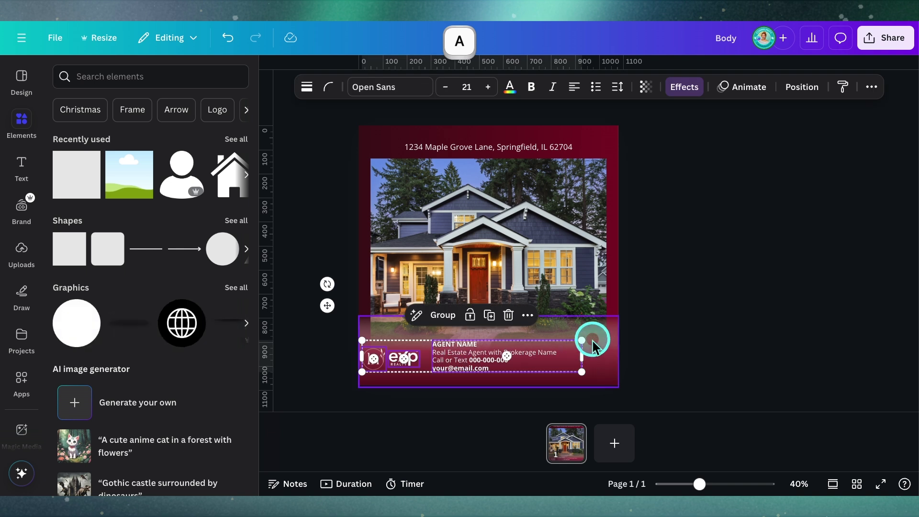
pyautogui.click(685, 361)
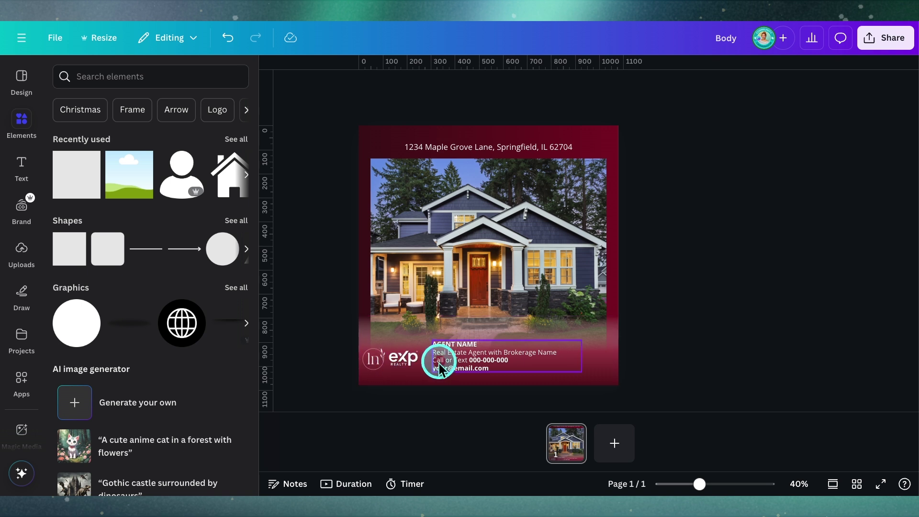
pyautogui.scroll(3, 378, 367)
pyautogui.click(348, 369)
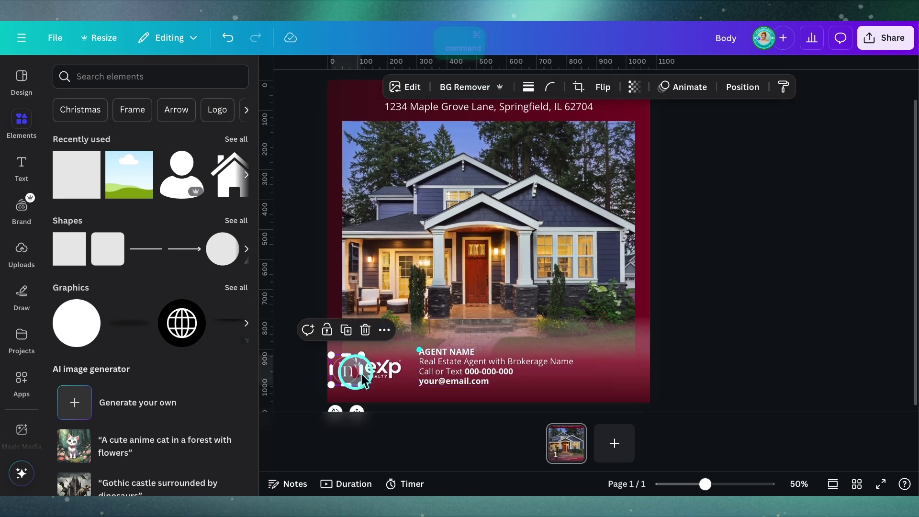
pyautogui.keyDown('shift'); pyautogui.click(390, 378); pyautogui.keyUp('shift')
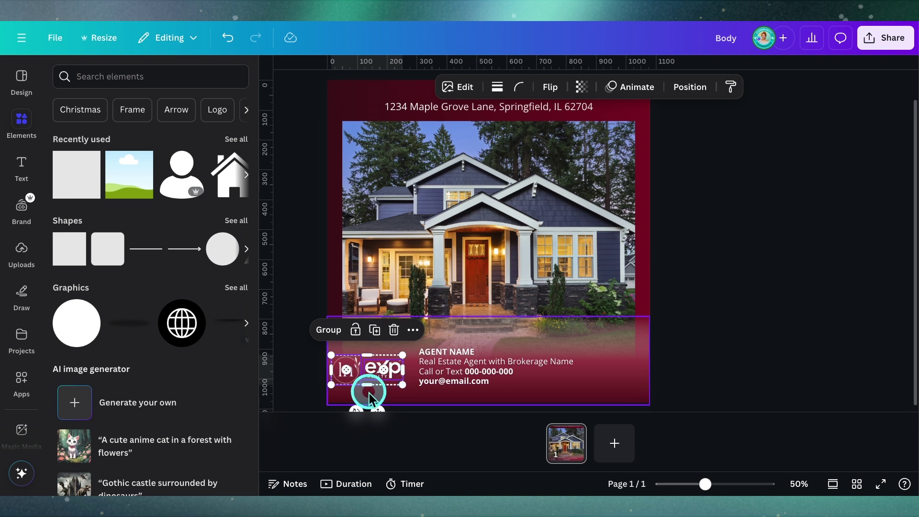
pyautogui.moveTo(377, 408); pyautogui.dragTo(385, 406)
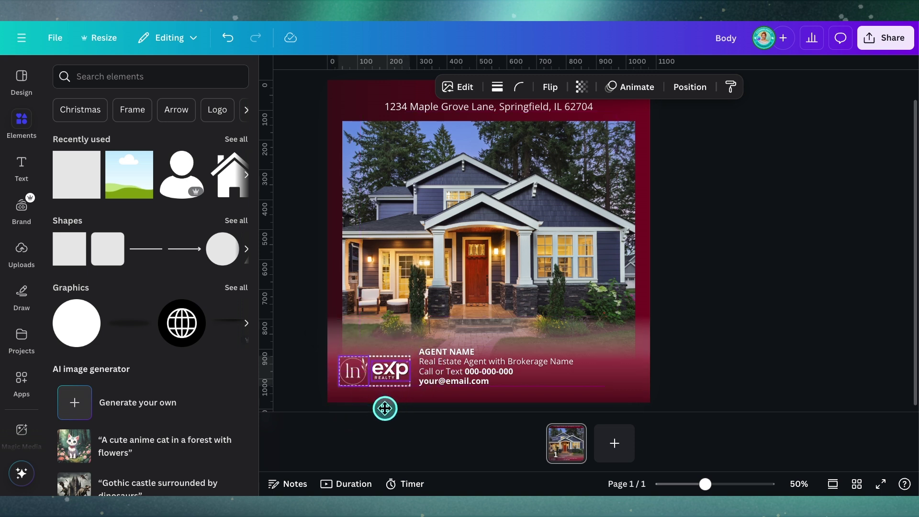
pyautogui.moveTo(455, 365); pyautogui.dragTo(464, 375)
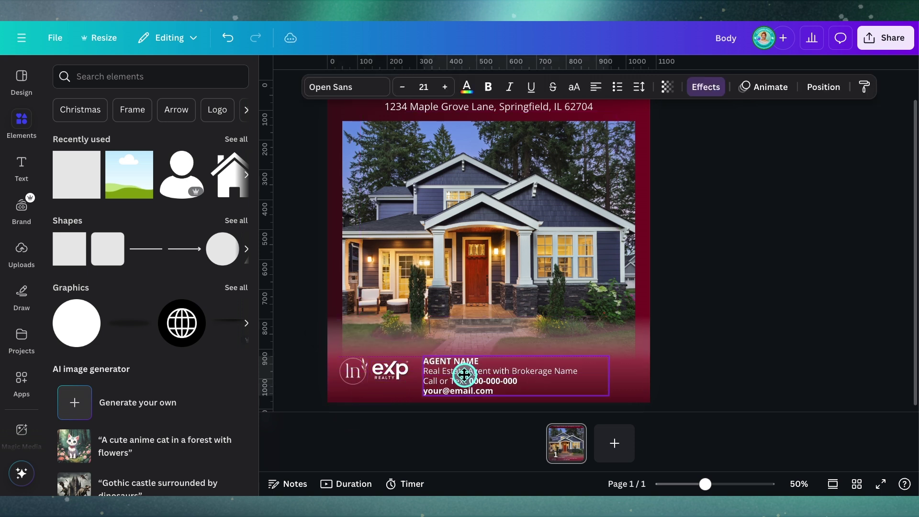
pyautogui.click(467, 318)
pyautogui.moveTo(467, 318); pyautogui.dragTo(488, 297)
pyautogui.press('super+z')
pyautogui.click(461, 366)
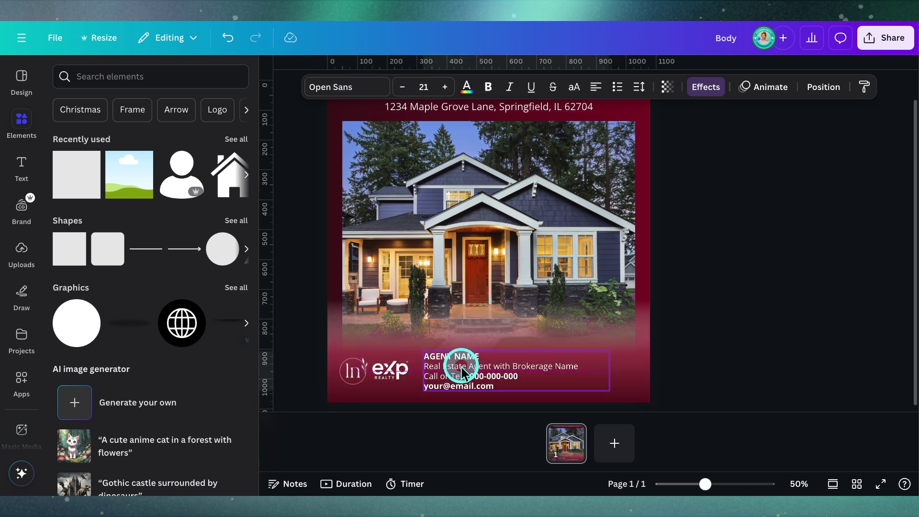
pyautogui.click(703, 352)
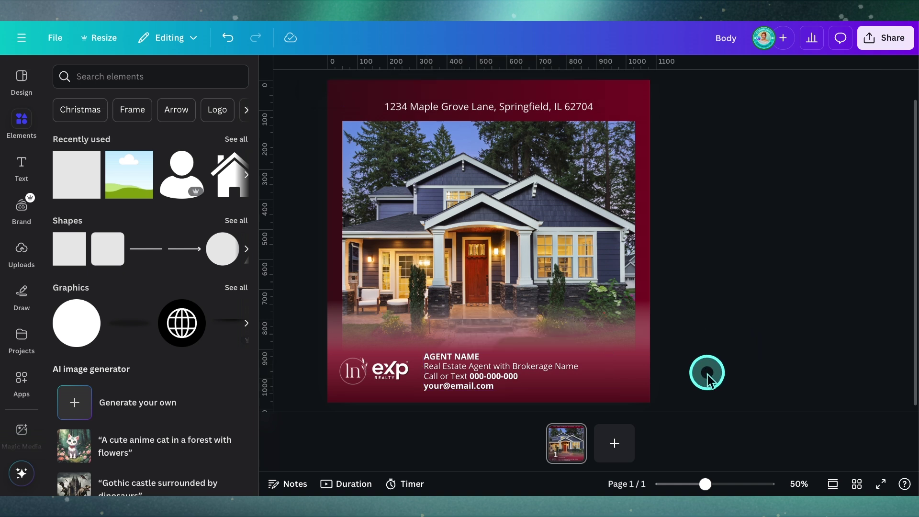
pyautogui.click(24, 259)
pyautogui.scroll(-5, 143, 277)
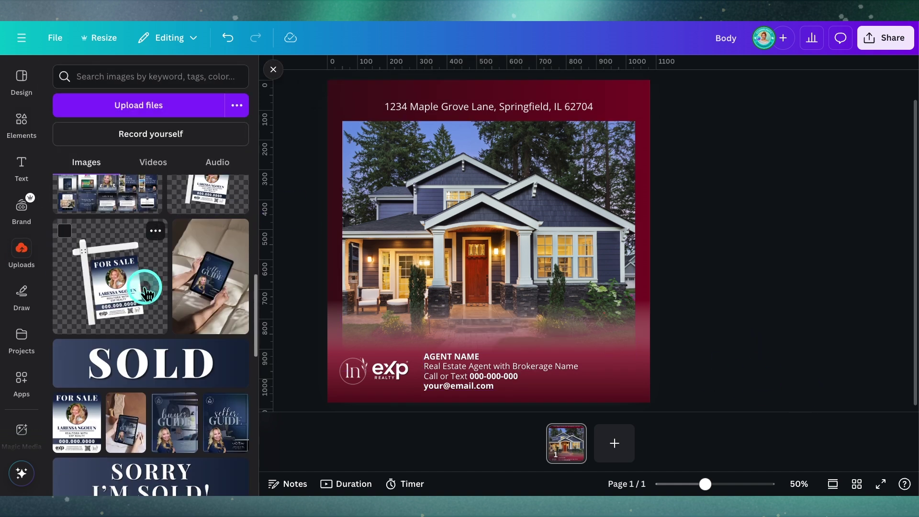
pyautogui.scroll(-7, 139, 287)
pyautogui.click(95, 221)
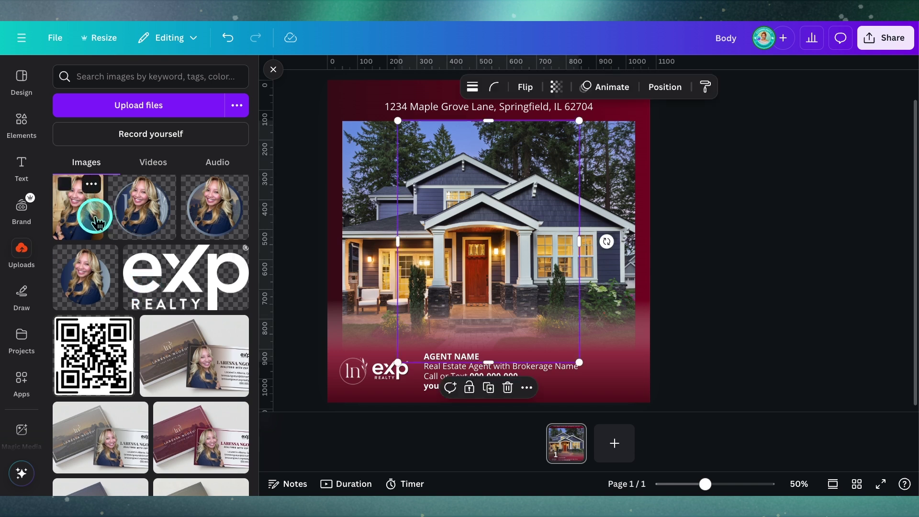
pyautogui.moveTo(400, 122); pyautogui.dragTo(477, 227)
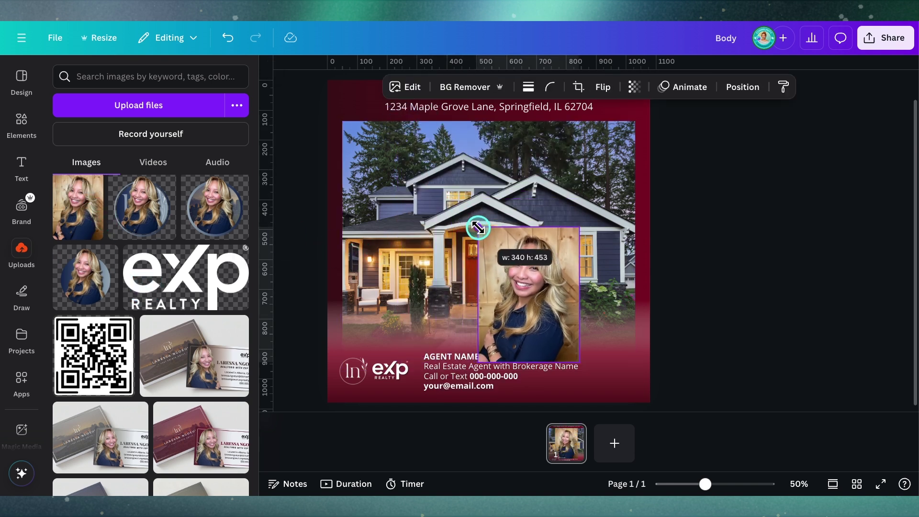
pyautogui.moveTo(539, 283); pyautogui.dragTo(613, 322)
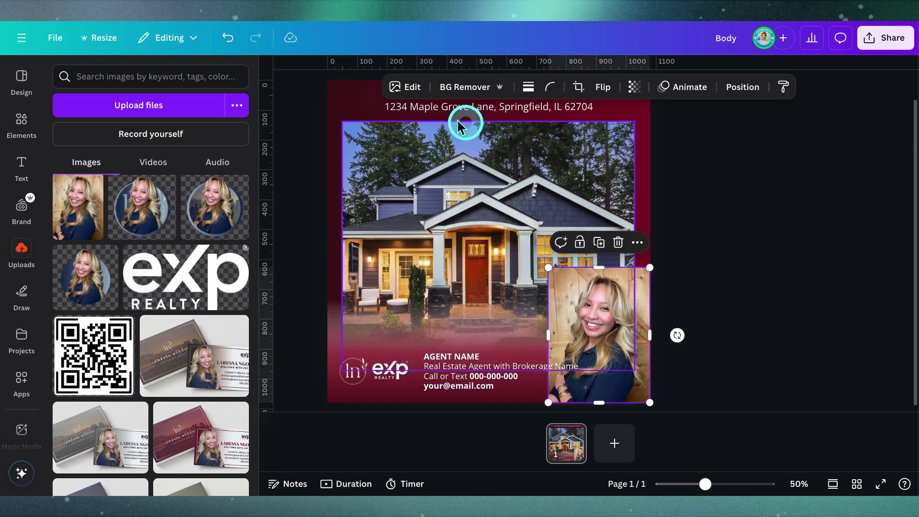
pyautogui.click(407, 87)
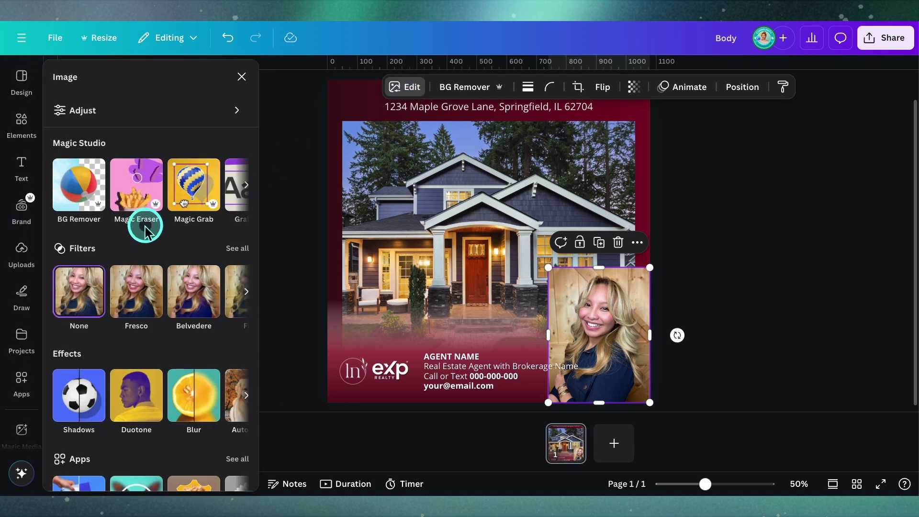
pyautogui.click(86, 194)
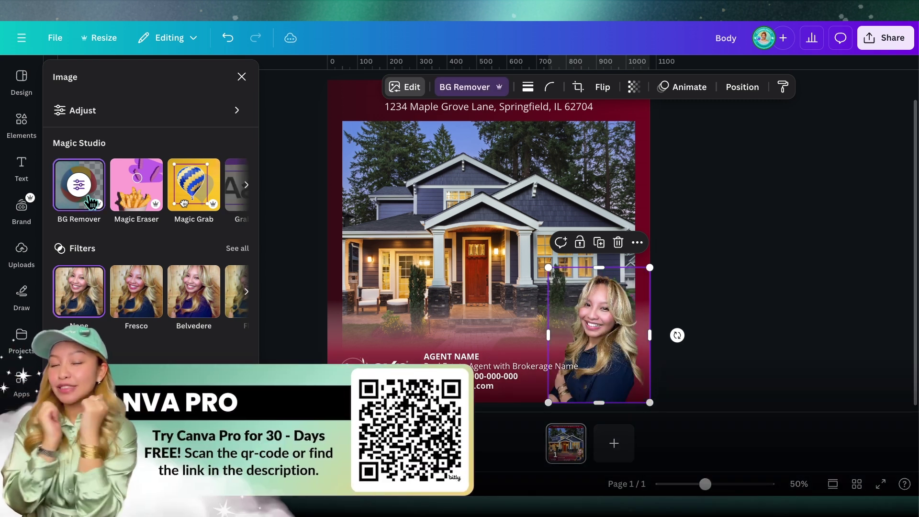
pyautogui.click(237, 382)
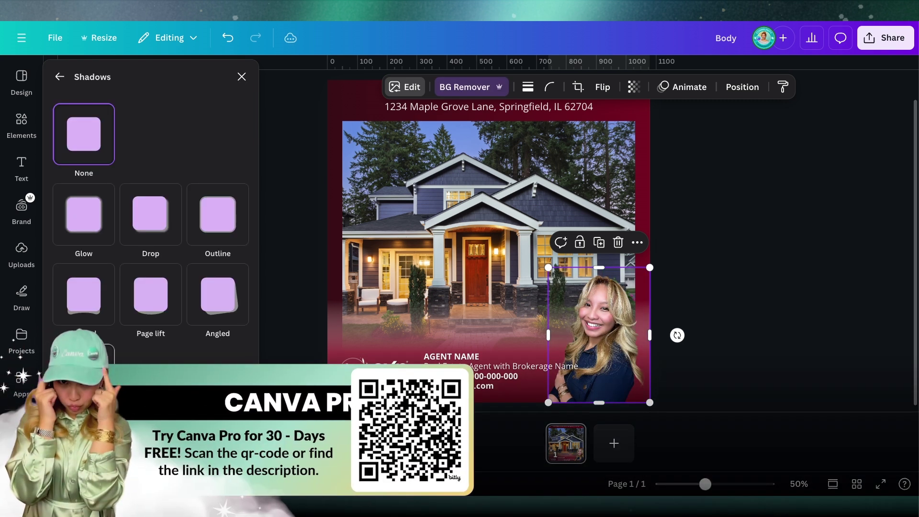
pyautogui.click(134, 232)
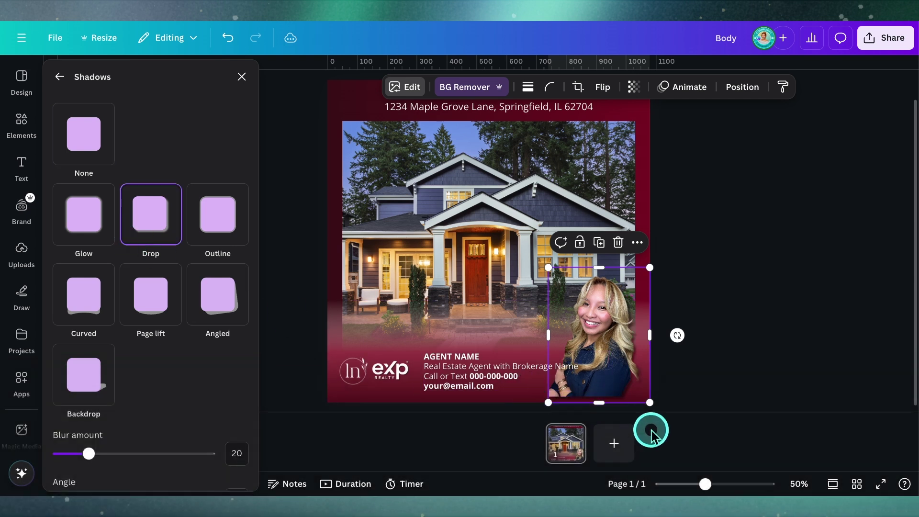
pyautogui.moveTo(651, 403)
pyautogui.mouseDown()
pyautogui.moveTo(666, 425)
pyautogui.moveTo(658, 412)
pyautogui.mouseUp()
pyautogui.moveTo(638, 381); pyautogui.dragTo(646, 394)
pyautogui.moveTo(654, 281)
pyautogui.mouseDown()
pyautogui.moveTo(648, 302)
pyautogui.moveTo(655, 294)
pyautogui.mouseUp()
pyautogui.moveTo(624, 330); pyautogui.dragTo(628, 328)
pyautogui.moveTo(659, 297); pyautogui.dragTo(651, 302)
pyautogui.moveTo(618, 344); pyautogui.dragTo(624, 347)
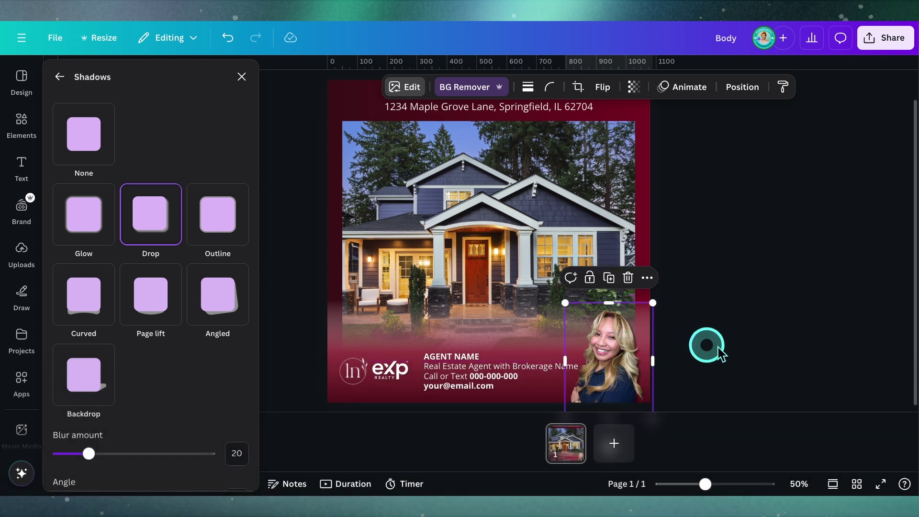
pyautogui.click(411, 352)
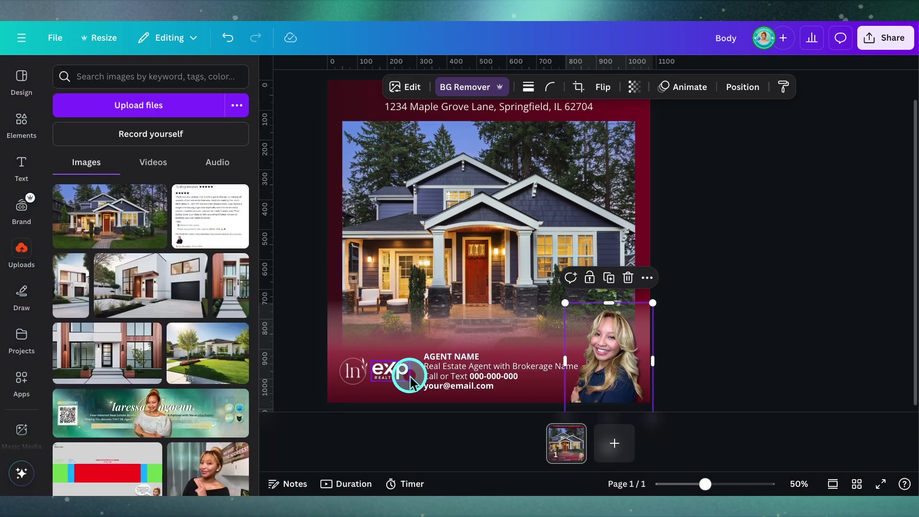
pyautogui.press('alt')
pyautogui.click(415, 382)
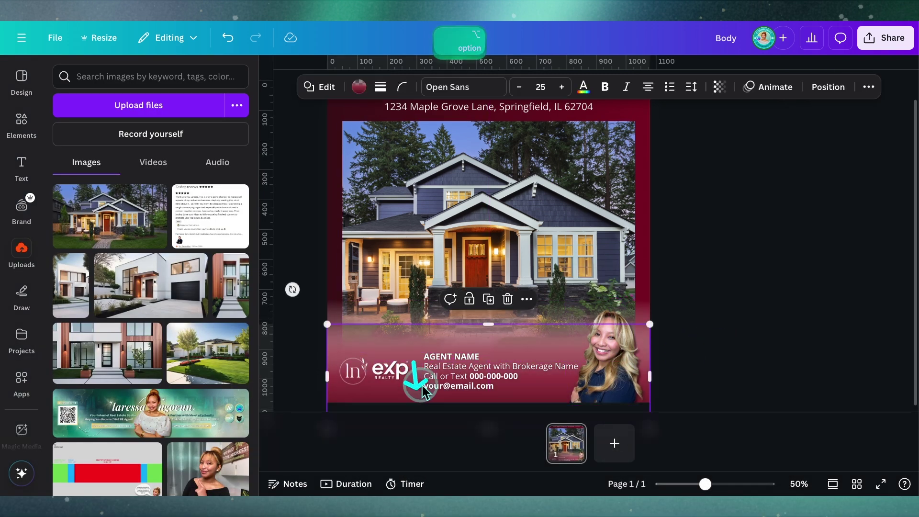
pyautogui.press('x')
pyautogui.press('super+z')
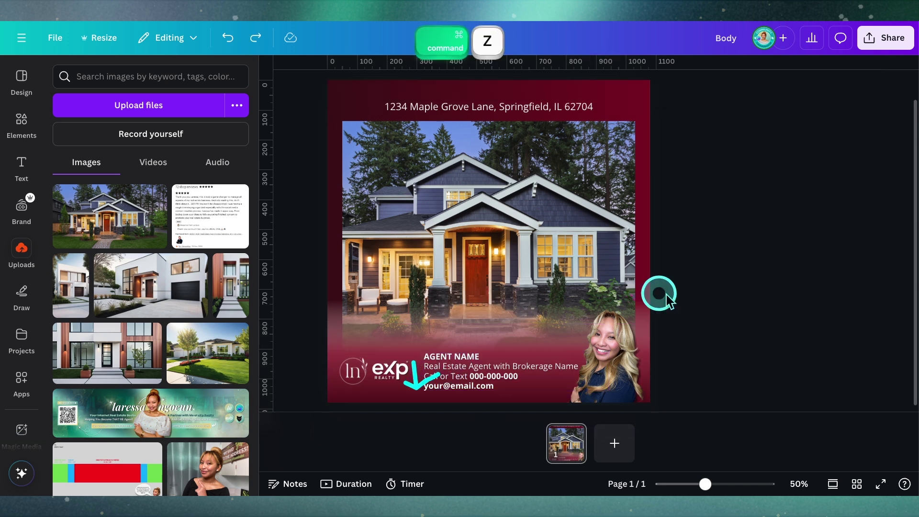
pyautogui.press('super+z')
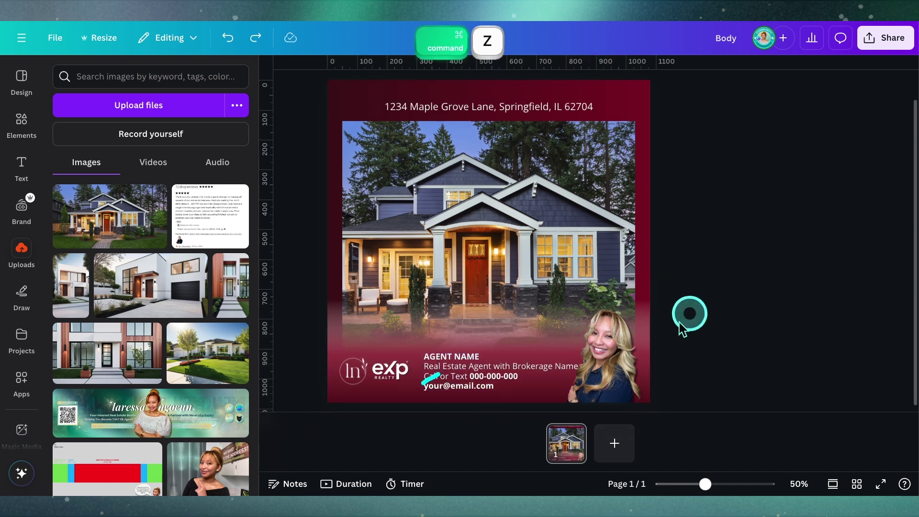
pyautogui.click(256, 37)
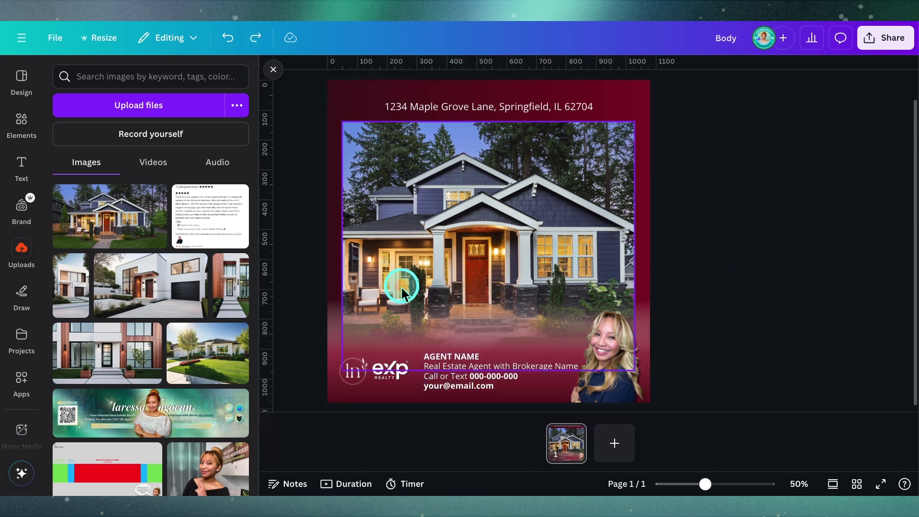
pyautogui.click(436, 389)
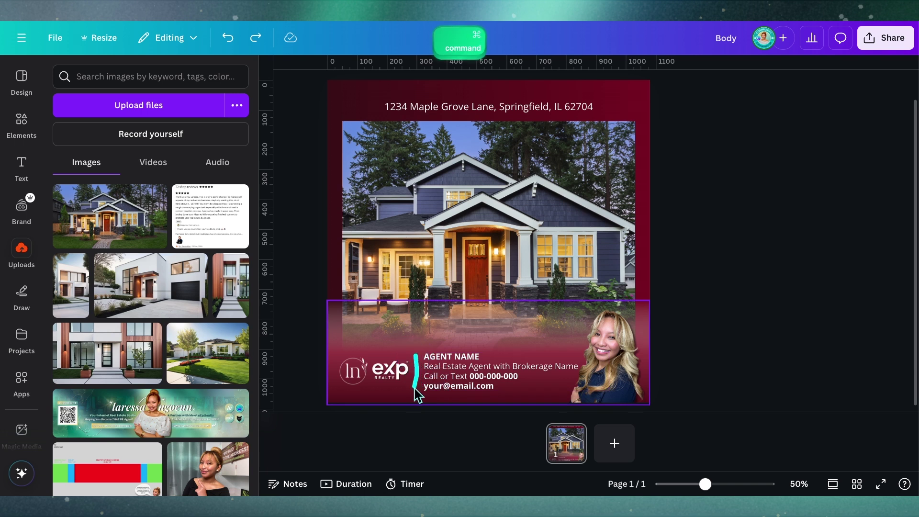
pyautogui.click(609, 329)
pyautogui.click(558, 300)
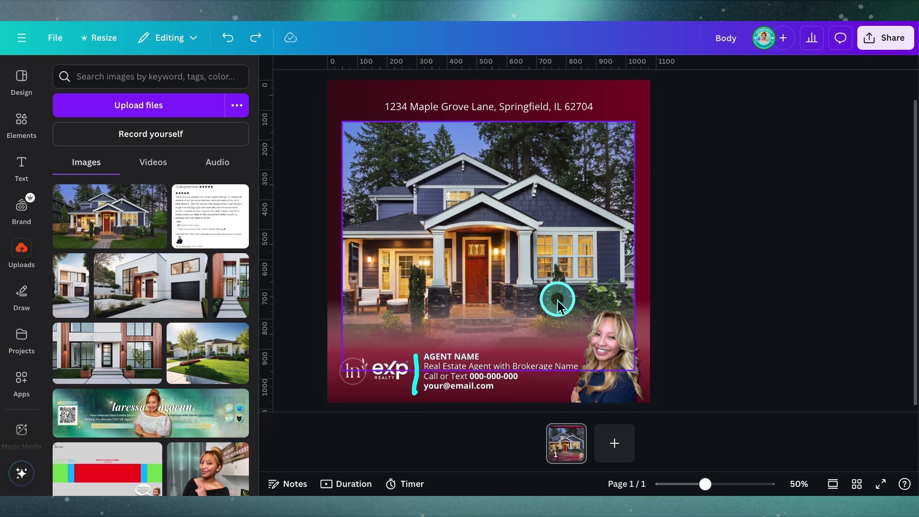
pyautogui.click(324, 273)
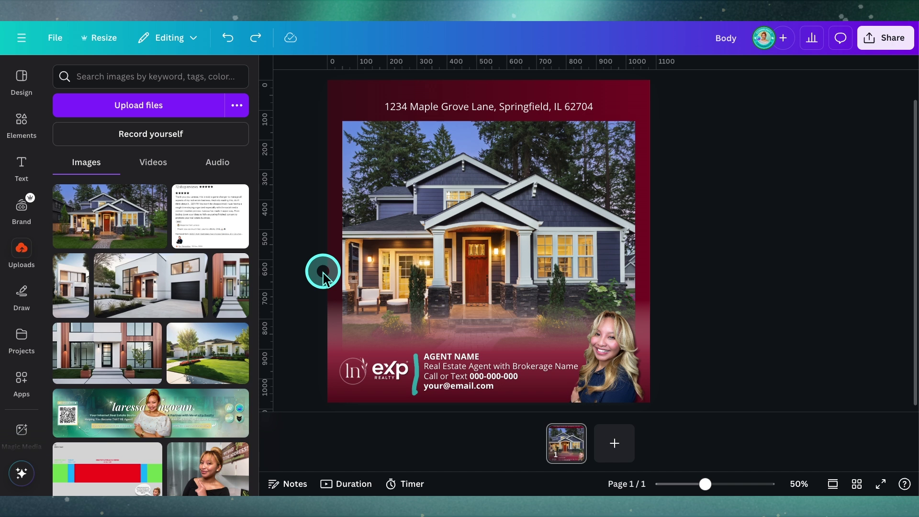
# Step: Add a white line, turn it vertical, shorten it and place it between the eXp logo and agent text
pyautogui.press('l')
pyautogui.click(455, 82)
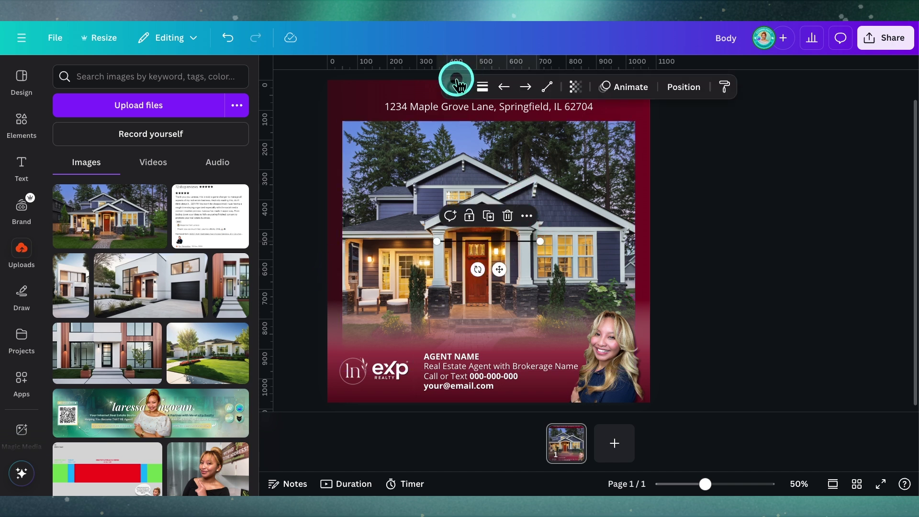
pyautogui.click(134, 167)
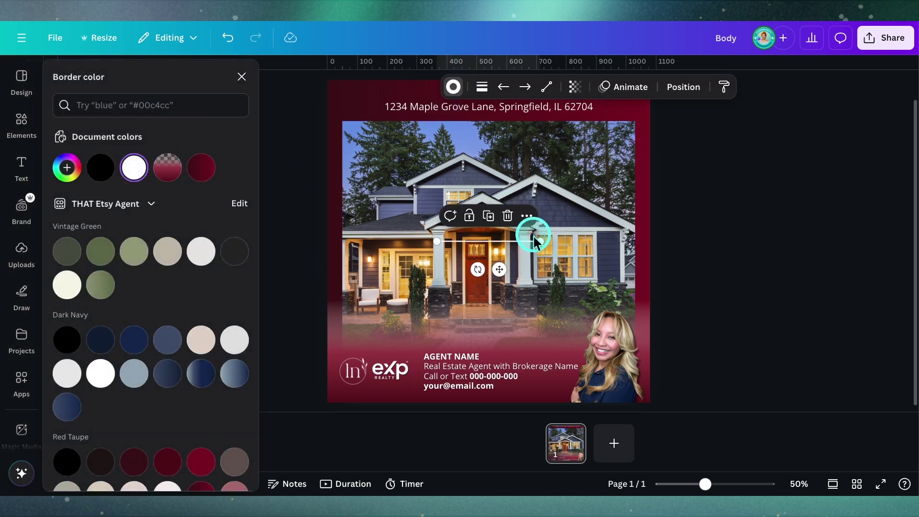
pyautogui.moveTo(484, 269); pyautogui.dragTo(456, 233)
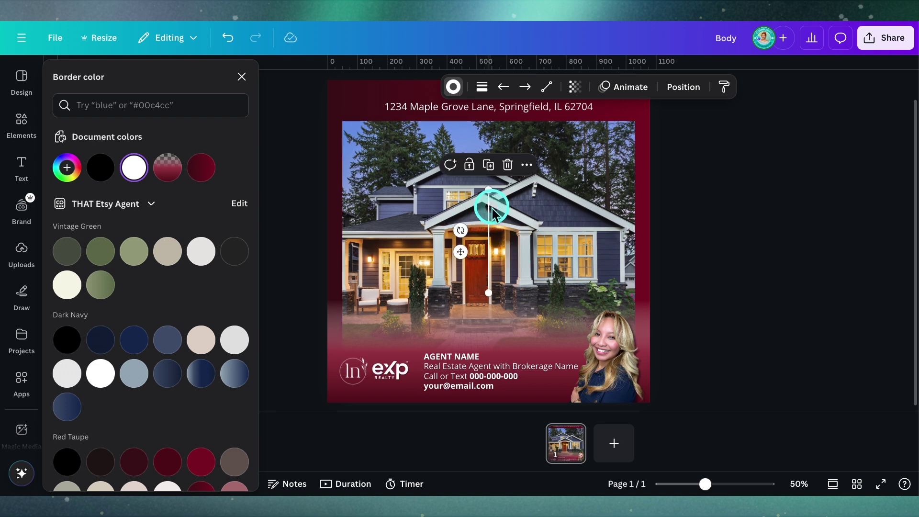
pyautogui.moveTo(489, 192); pyautogui.dragTo(489, 232)
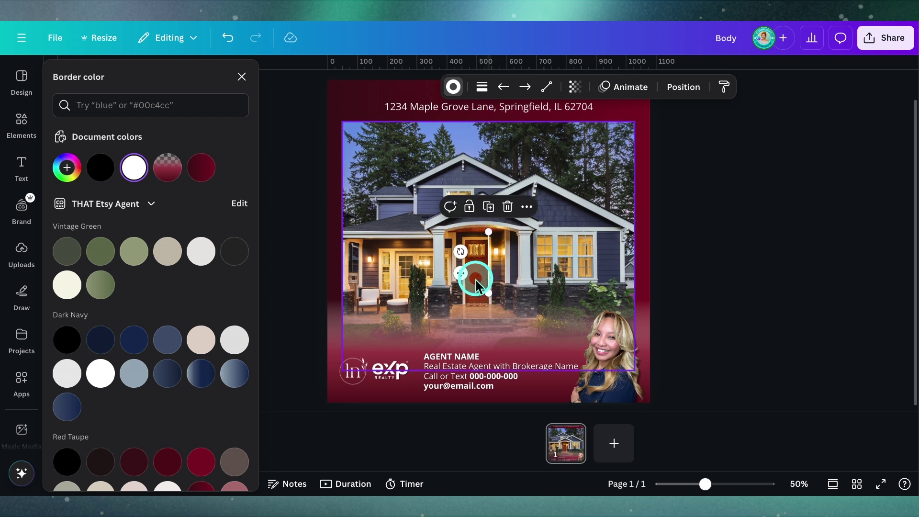
pyautogui.moveTo(476, 282); pyautogui.dragTo(458, 286)
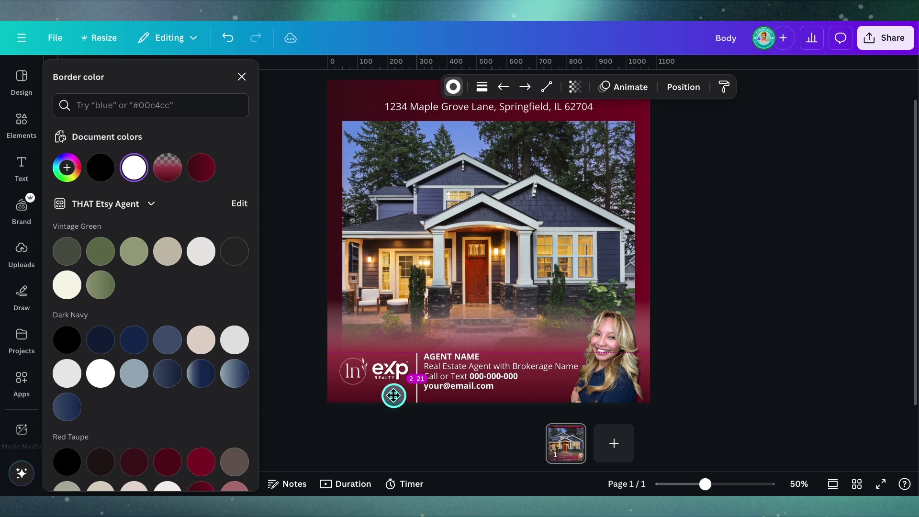
pyautogui.scroll(3, 508, 355)
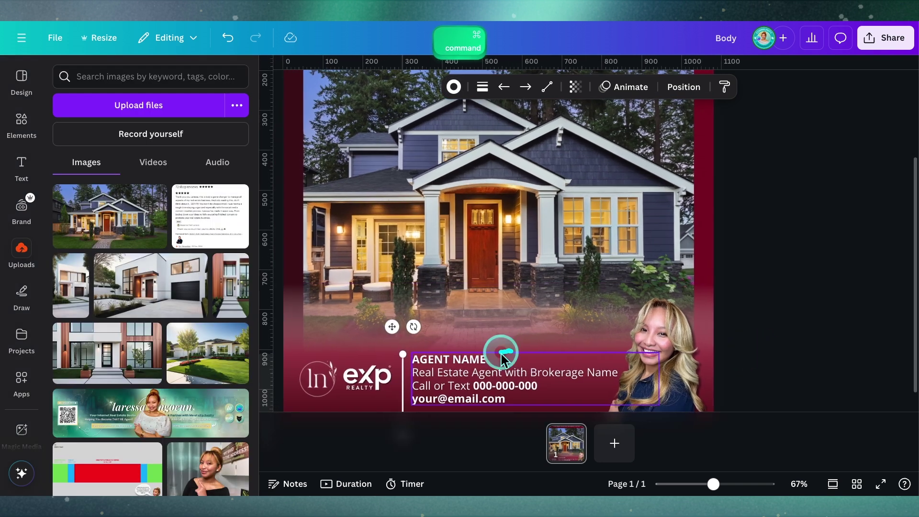
pyautogui.scroll(-1, 479, 368)
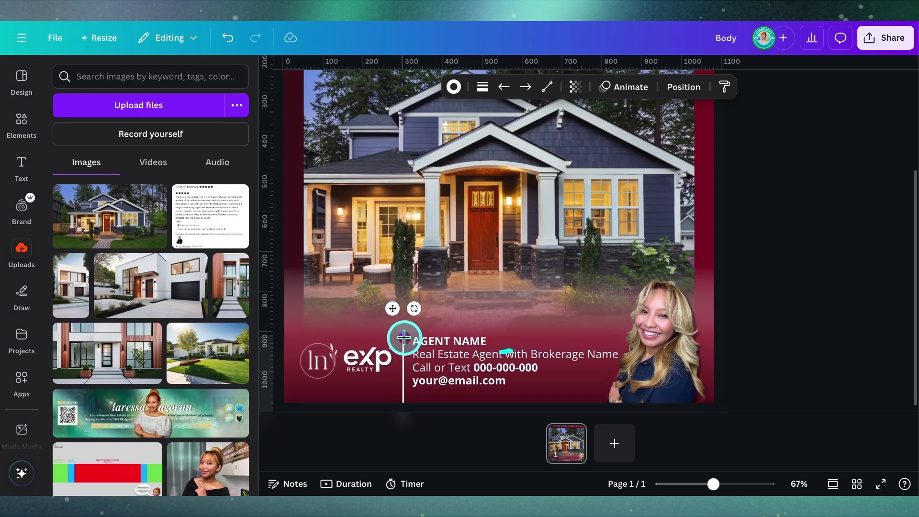
pyautogui.moveTo(404, 337)
pyautogui.mouseDown()
pyautogui.moveTo(410, 368)
pyautogui.moveTo(415, 354)
pyautogui.moveTo(409, 382)
pyautogui.moveTo(405, 354)
pyautogui.mouseUp()
pyautogui.press('super+z')
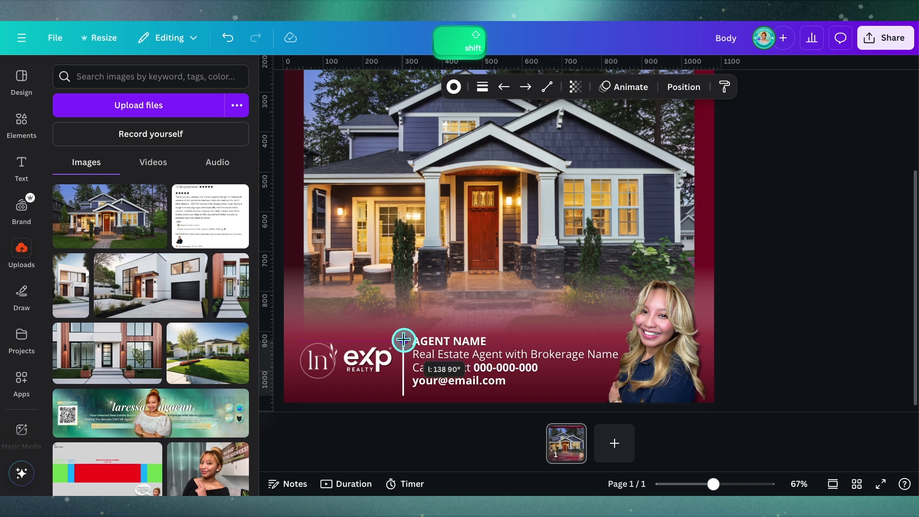
# Step: Middle-align the In and eXp logos, divider and agent details, then shift the group up-left
pyautogui.click(483, 364)
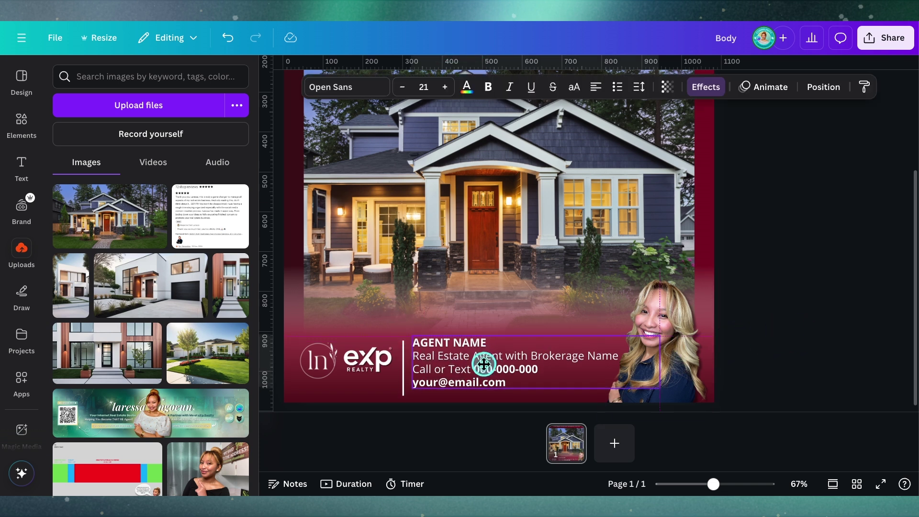
pyautogui.moveTo(483, 364); pyautogui.dragTo(483, 365)
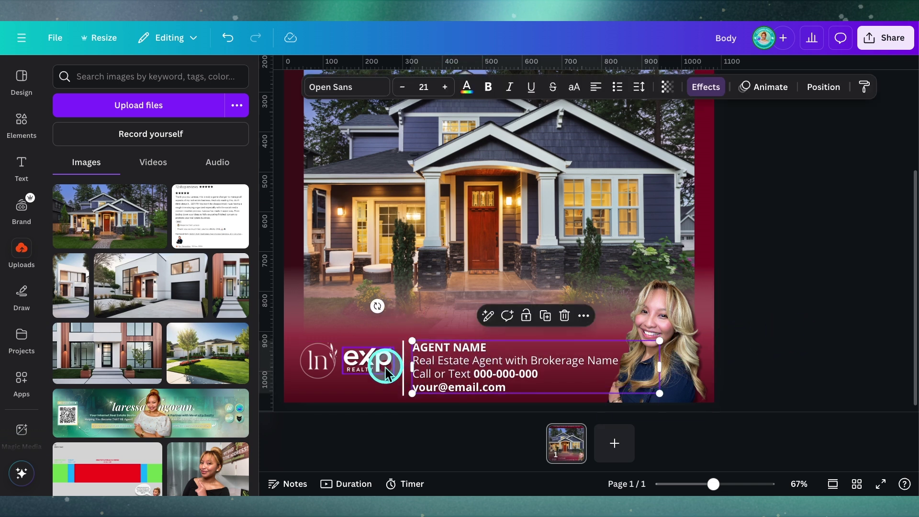
pyautogui.click(317, 360)
pyautogui.keyDown('shift'); pyautogui.click(367, 362); pyautogui.keyUp('shift')
pyautogui.keyDown('shift'); pyautogui.click(401, 359); pyautogui.keyUp('shift')
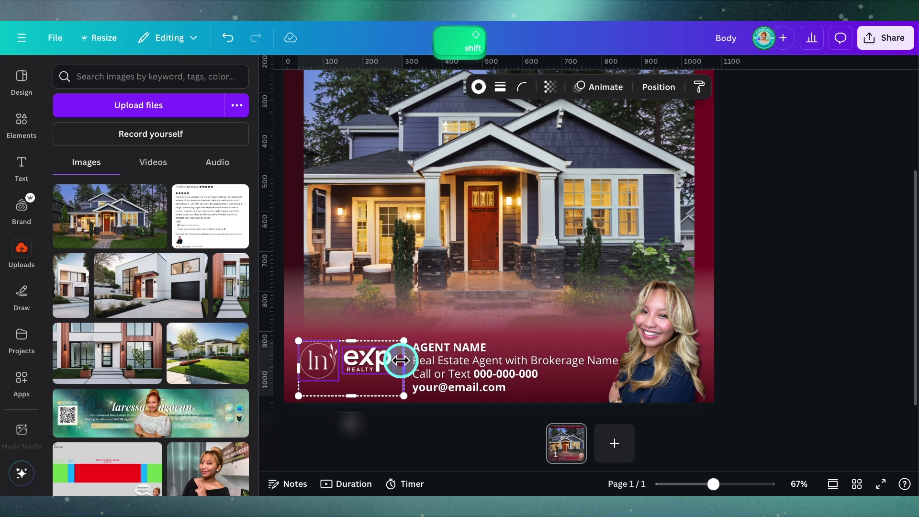
pyautogui.keyDown('shift'); pyautogui.click(459, 360); pyautogui.keyUp('shift')
pyautogui.click(831, 88)
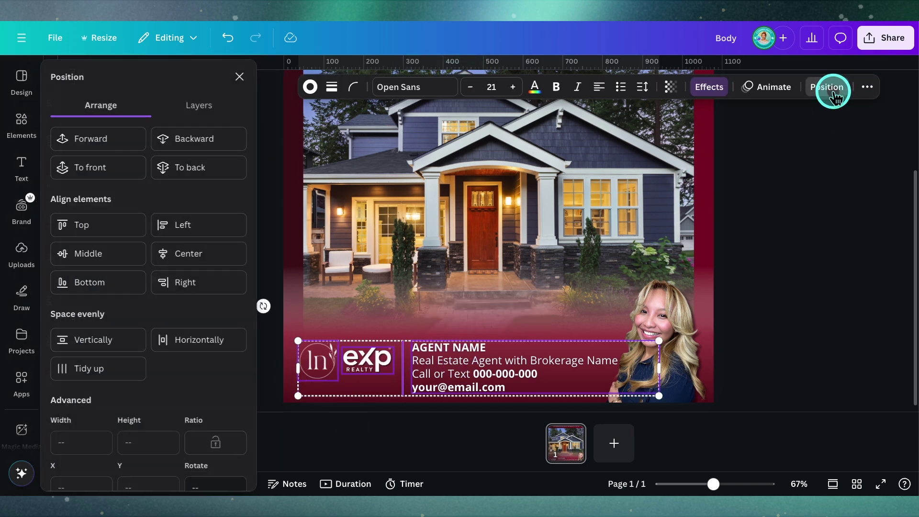
pyautogui.click(116, 258)
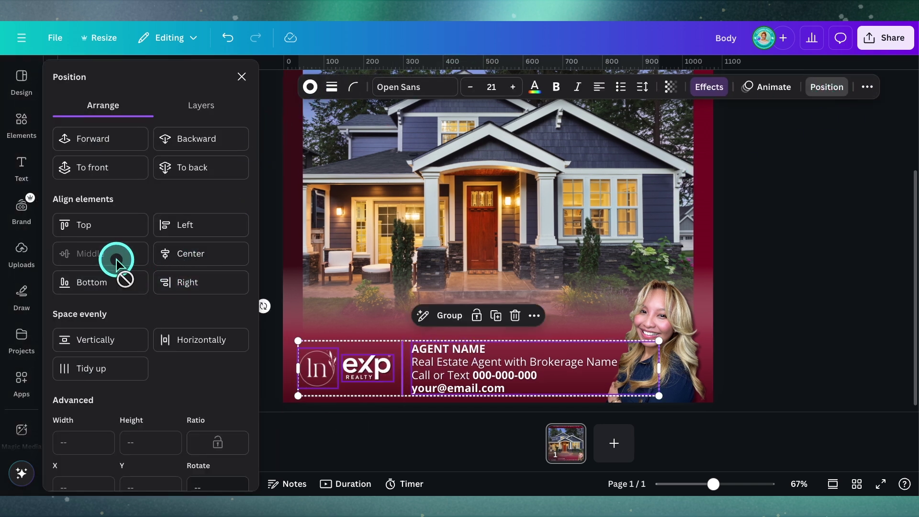
pyautogui.moveTo(487, 374); pyautogui.dragTo(482, 369)
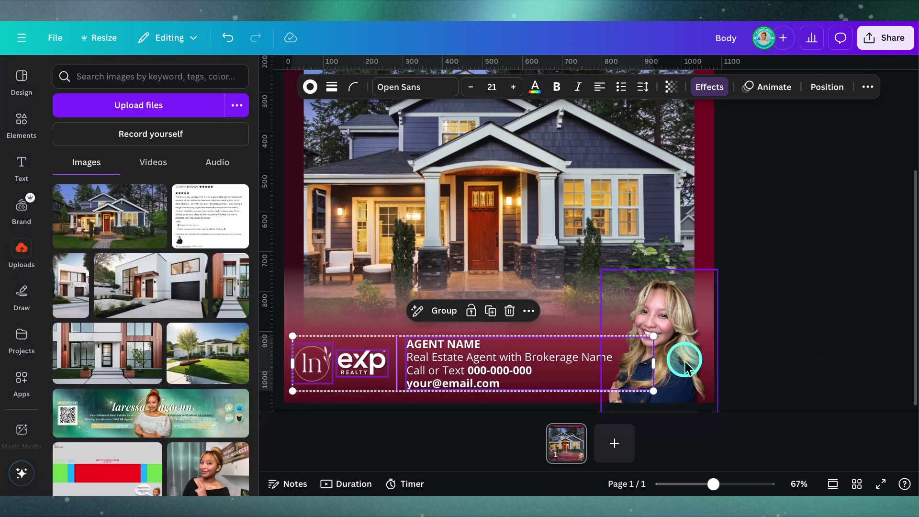
# Step: Nudge the agent's portrait photo up slightly
pyautogui.click(685, 362)
pyautogui.moveTo(740, 360); pyautogui.dragTo(740, 353)
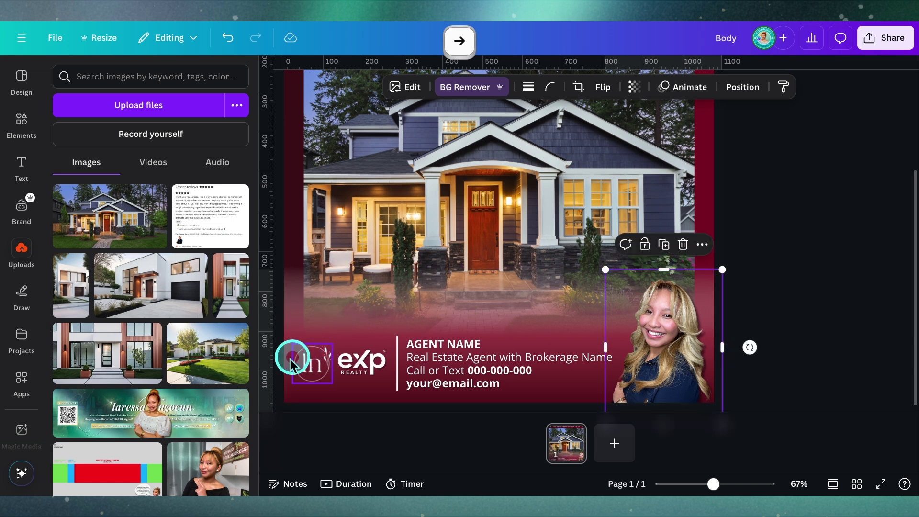
pyautogui.click(845, 302)
pyautogui.scroll(-3, 847, 306)
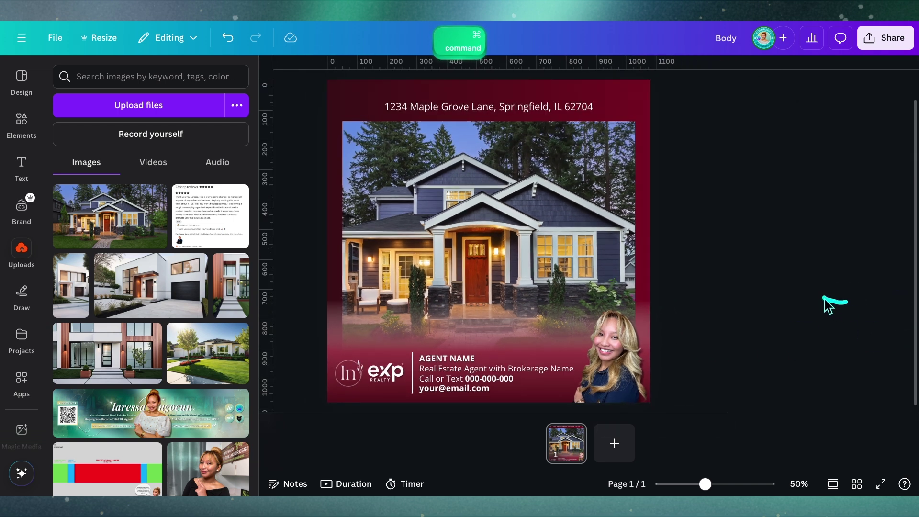
pyautogui.scroll(-1, 827, 306)
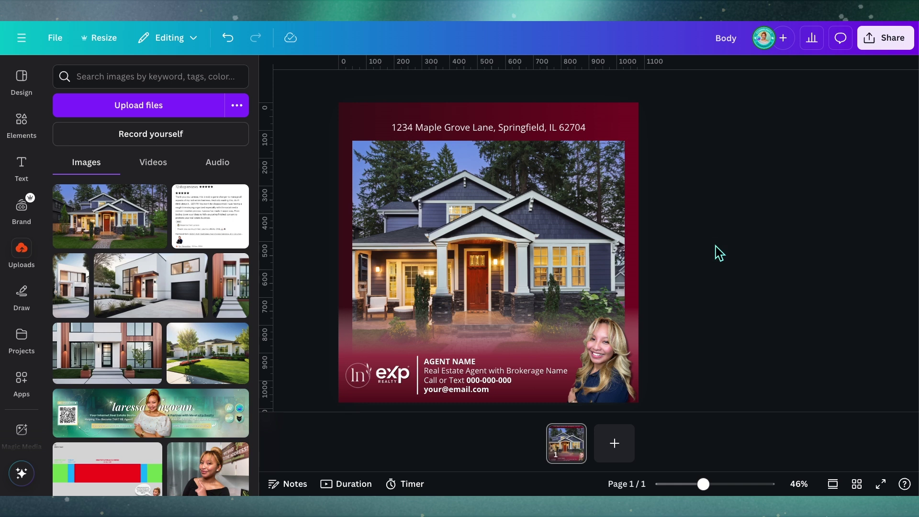
# Step: Add a Heading text box and enlarge it to size 188 over the house roof
pyautogui.click(30, 169)
pyautogui.click(158, 199)
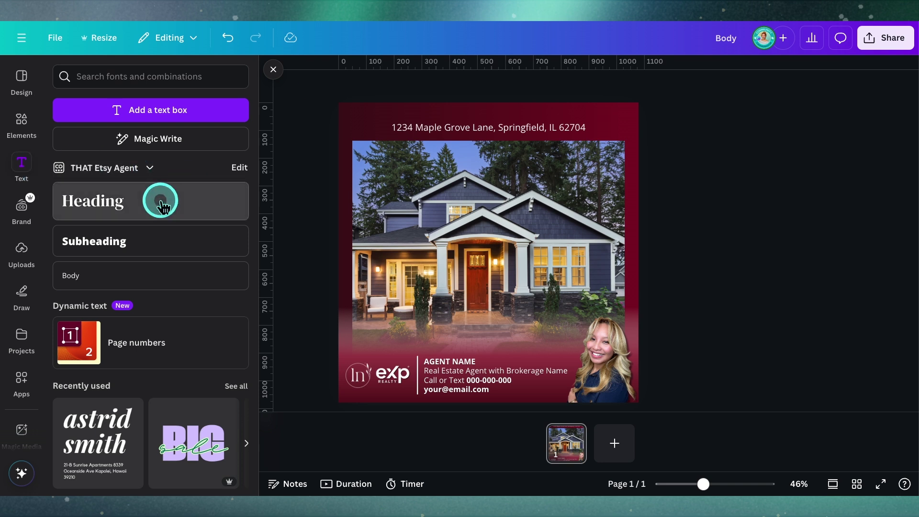
pyautogui.click(501, 267)
pyautogui.click(437, 235)
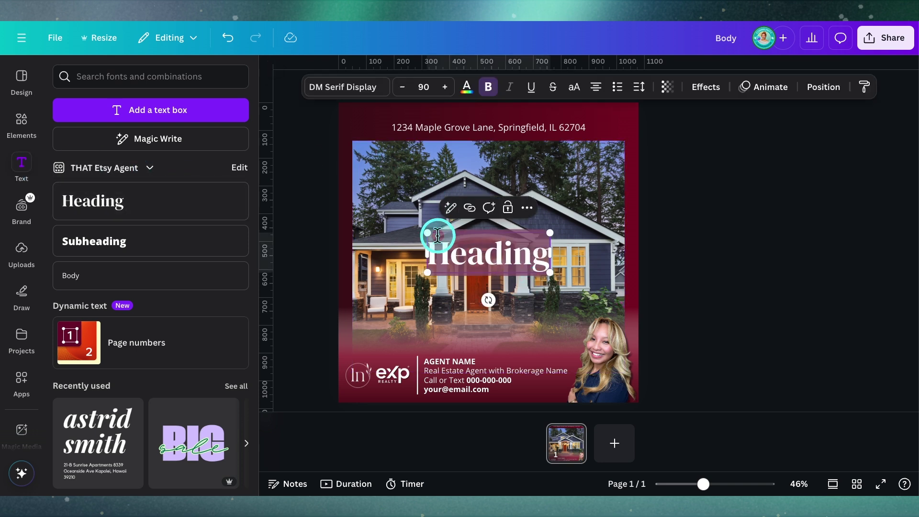
pyautogui.moveTo(428, 233); pyautogui.dragTo(359, 187)
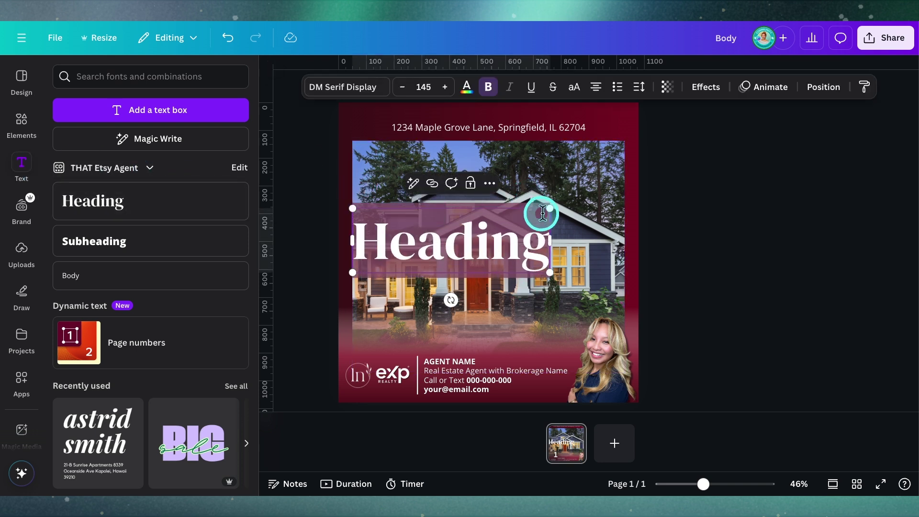
pyautogui.moveTo(549, 203); pyautogui.dragTo(602, 177)
pyautogui.moveTo(452, 225); pyautogui.dragTo(458, 172)
# Step: Replace the heading text with 'SOLD' in capital letters
pyautogui.doubleClick(600, 167)
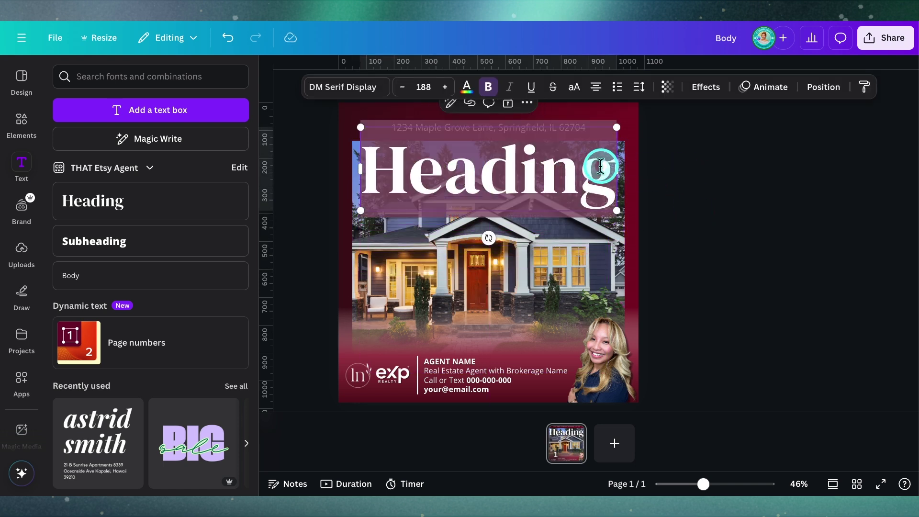
pyautogui.write('sold')
pyautogui.press('BackSpace')
pyautogui.press('BackSpace')
pyautogui.press('BackSpace')
pyautogui.press('BackSpace')
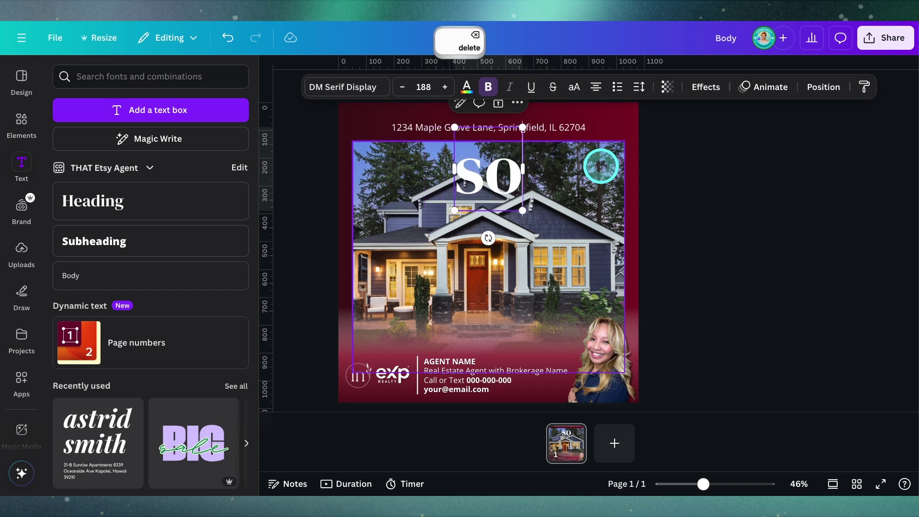
pyautogui.press('capslock')
pyautogui.write('SOLD')
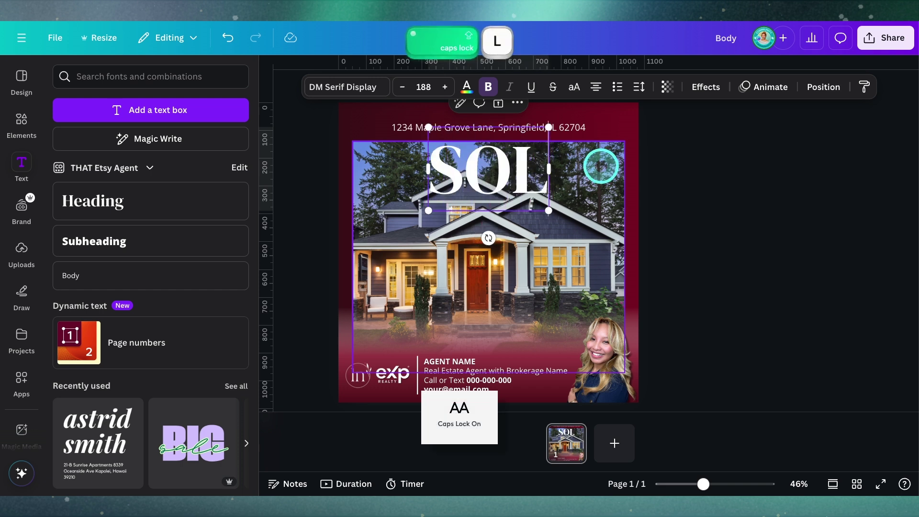
pyautogui.click(699, 207)
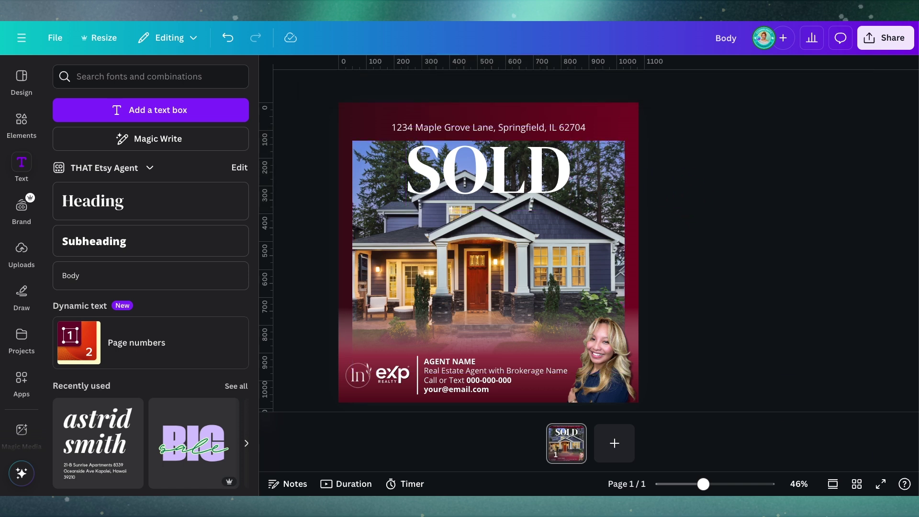
# Step: Change the SOLD heading's font to Open Sans ExtraBold
pyautogui.click(555, 167)
pyautogui.click(361, 88)
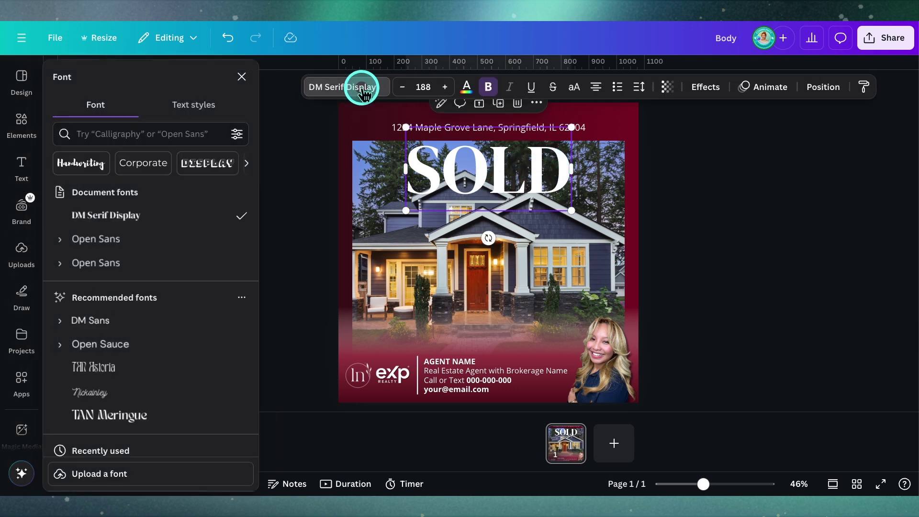
pyautogui.scroll(-5, 185, 272)
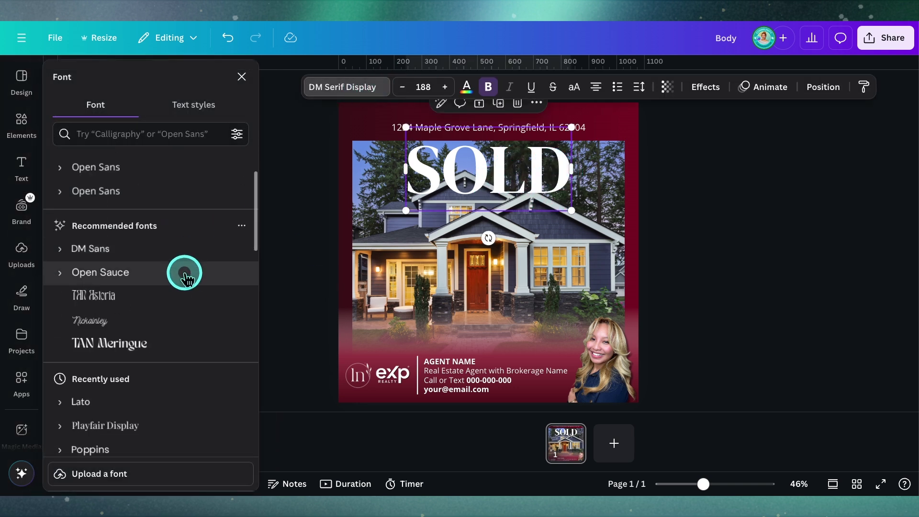
pyautogui.scroll(-3, 185, 273)
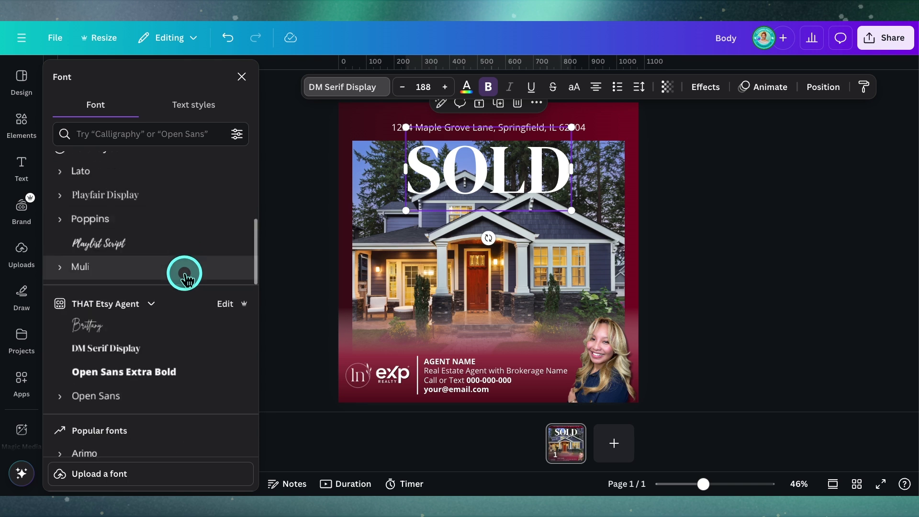
pyautogui.click(150, 381)
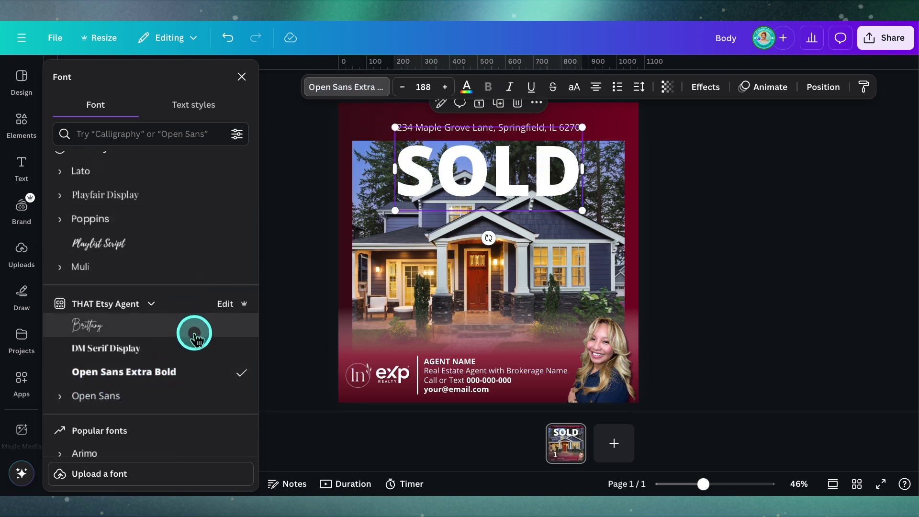
pyautogui.scroll(-1, 182, 335)
pyautogui.click(62, 383)
pyautogui.scroll(-3, 134, 343)
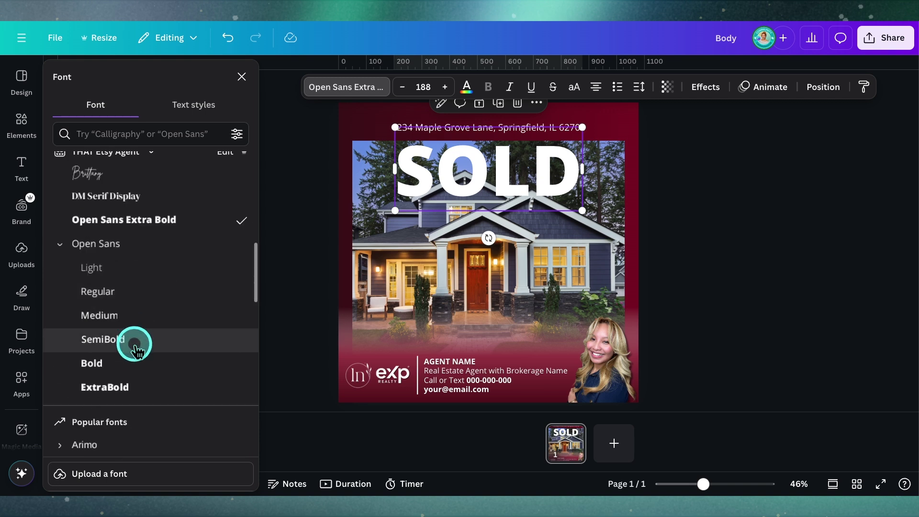
pyautogui.click(125, 378)
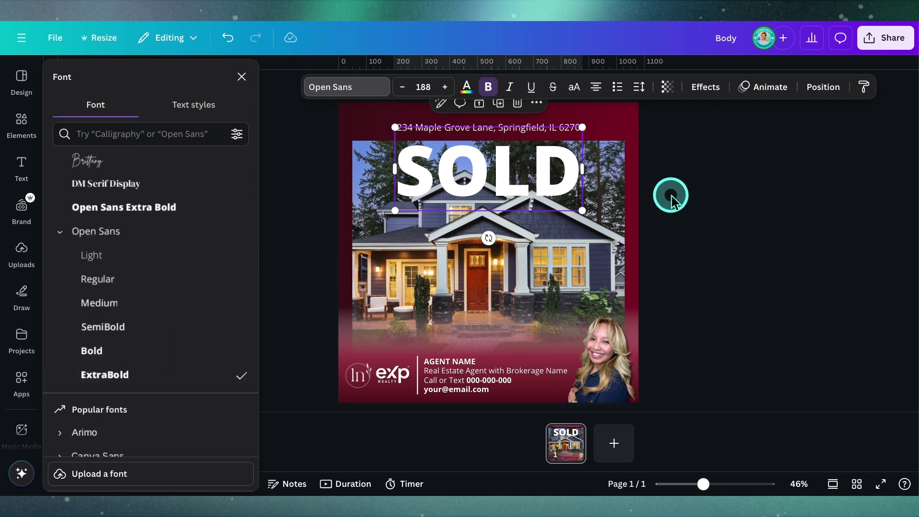
pyautogui.click(701, 175)
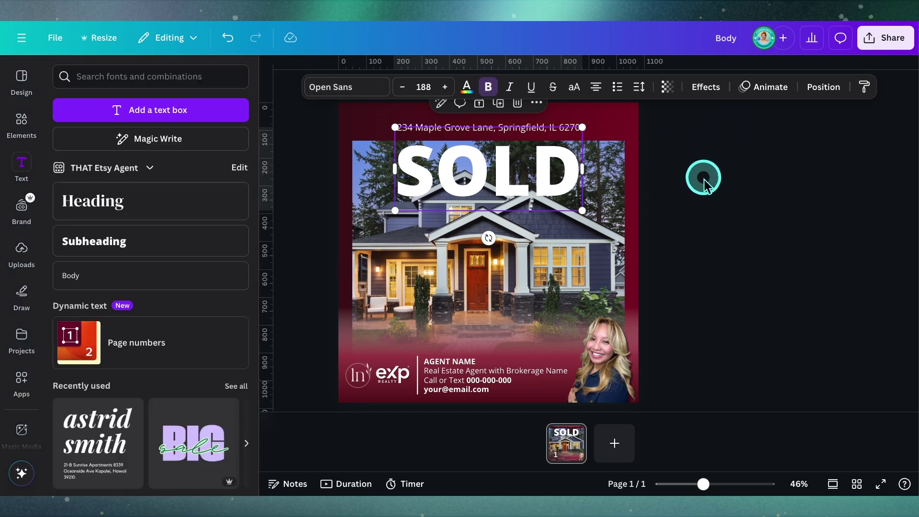
# Step: Enlarge SOLD to size 209 and centre it across the post
pyautogui.click(697, 193)
pyautogui.click(577, 191)
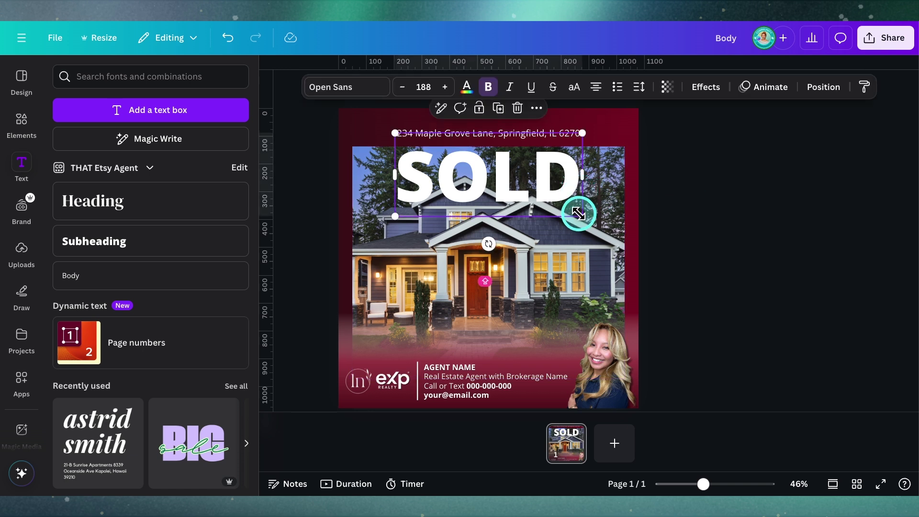
pyautogui.moveTo(578, 214); pyautogui.dragTo(597, 228)
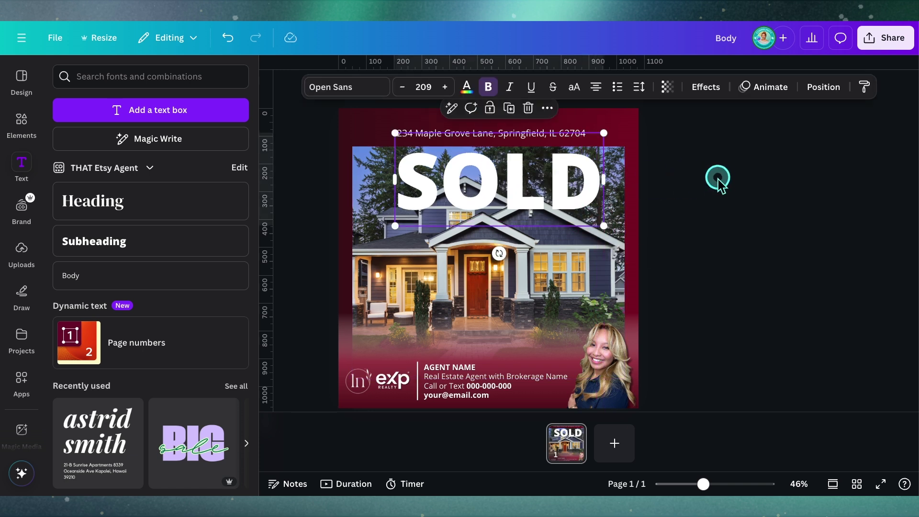
pyautogui.moveTo(531, 191); pyautogui.dragTo(523, 189)
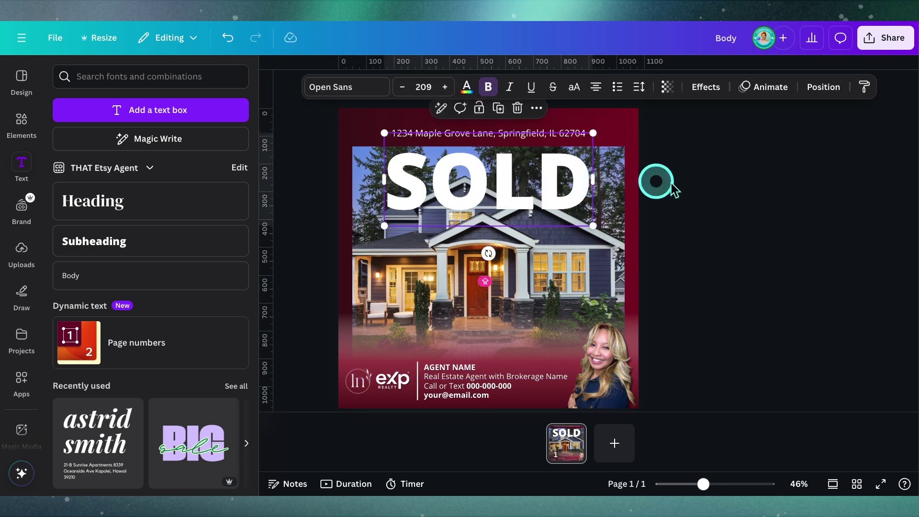
pyautogui.click(717, 175)
pyautogui.click(507, 201)
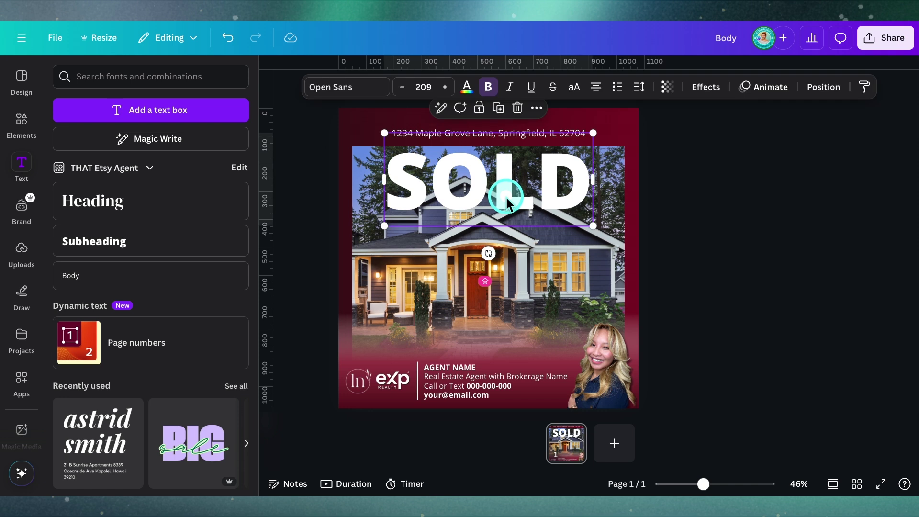
pyautogui.click(702, 156)
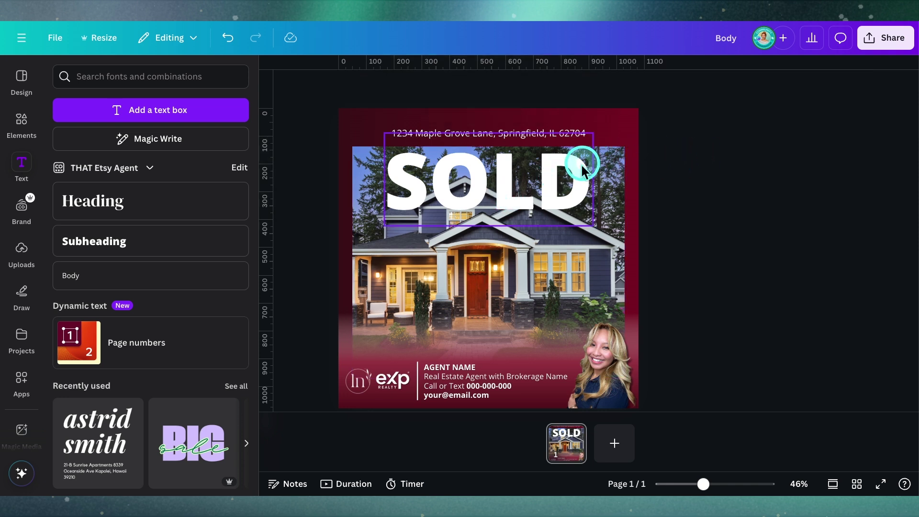
pyautogui.click(581, 162)
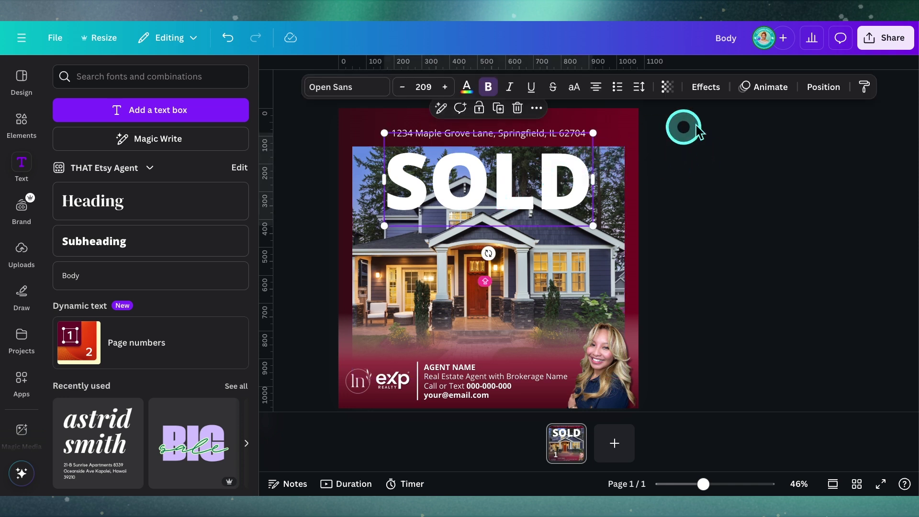
# Step: Duplicate the SOLD layer from the Layers list and line the copy up over the original
pyautogui.press('capslock')
pyautogui.click(813, 91)
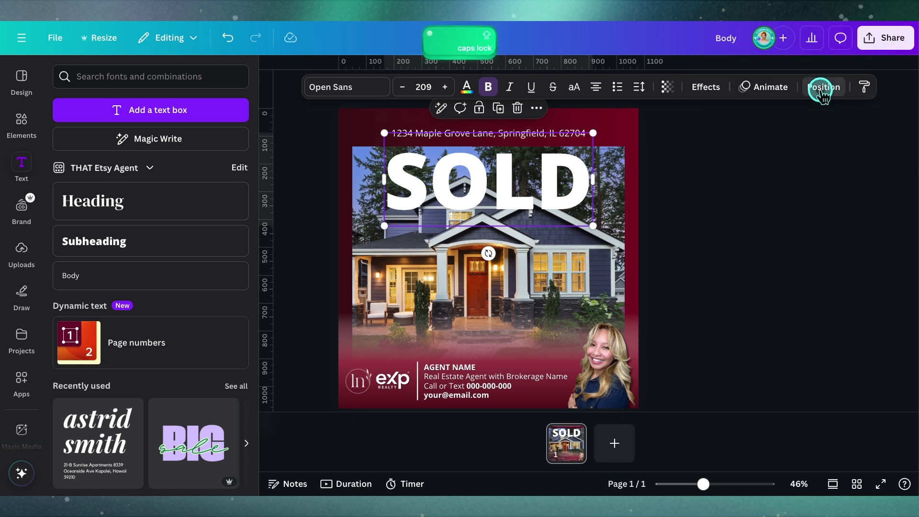
pyautogui.click(229, 109)
pyautogui.click(153, 181)
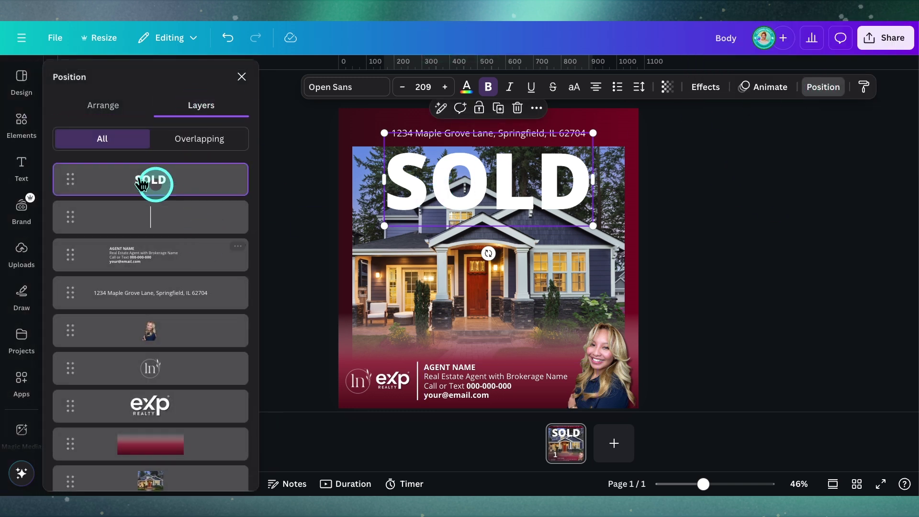
pyautogui.press('ctrl')
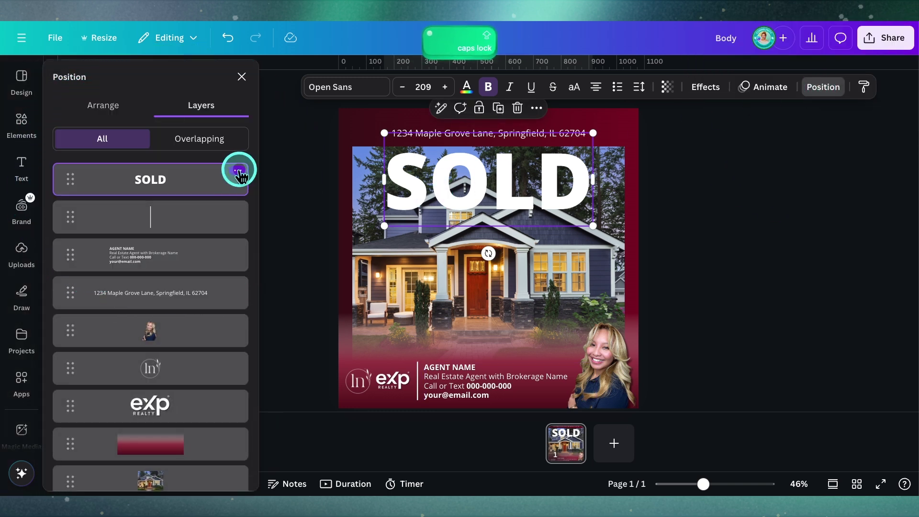
pyautogui.keyDown('ctrl'); pyautogui.click(238, 171); pyautogui.keyUp('ctrl')
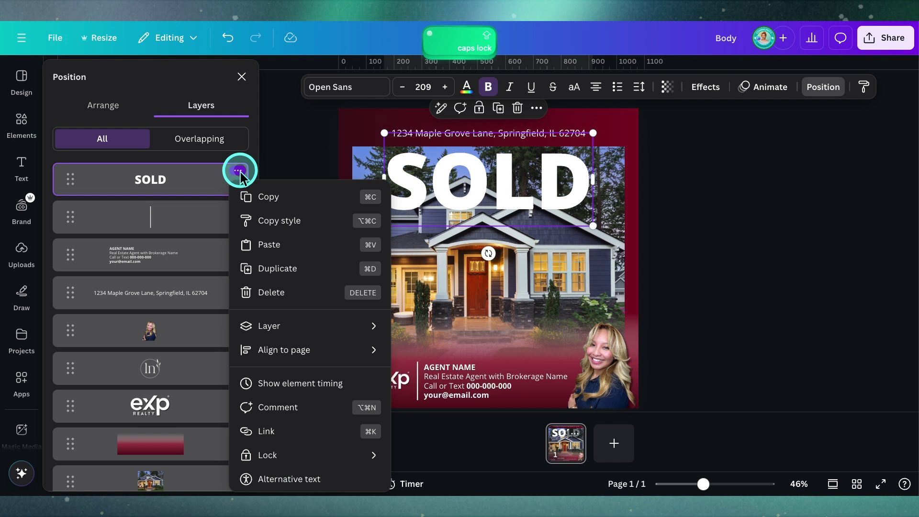
pyautogui.click(280, 268)
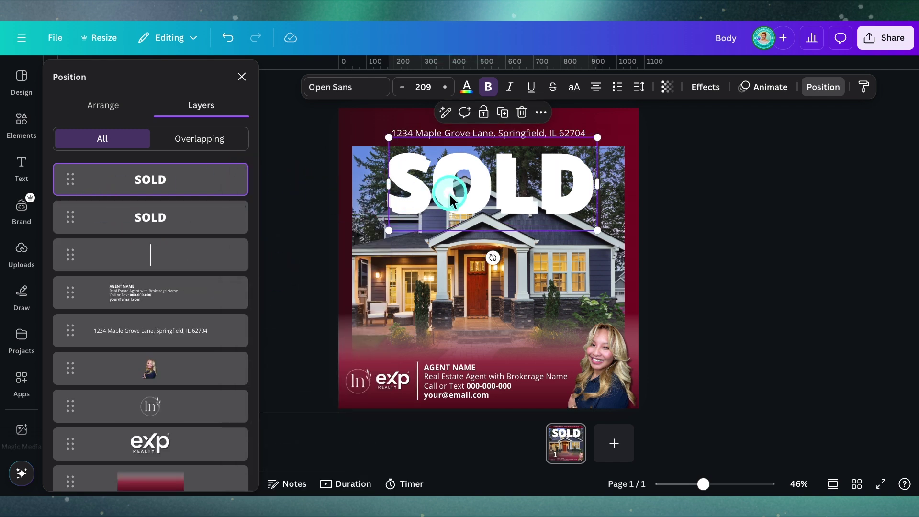
pyautogui.moveTo(453, 190); pyautogui.dragTo(443, 189)
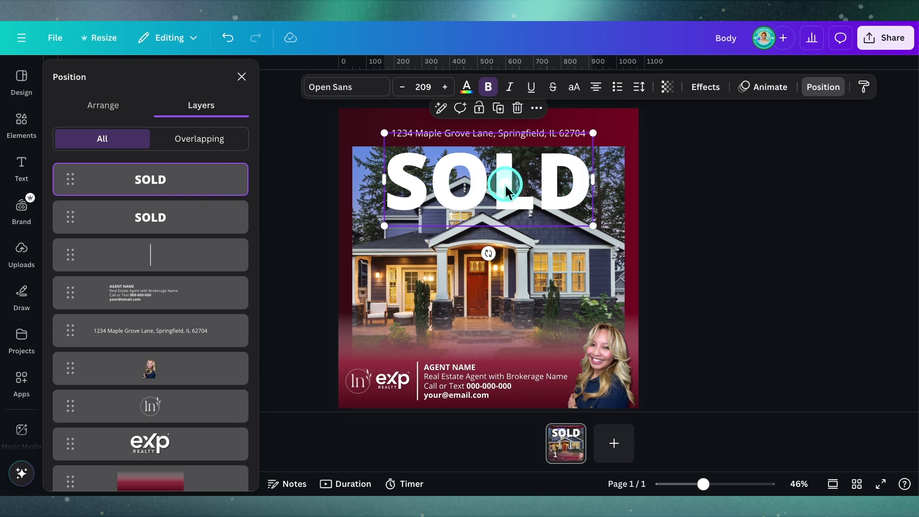
pyautogui.click(175, 227)
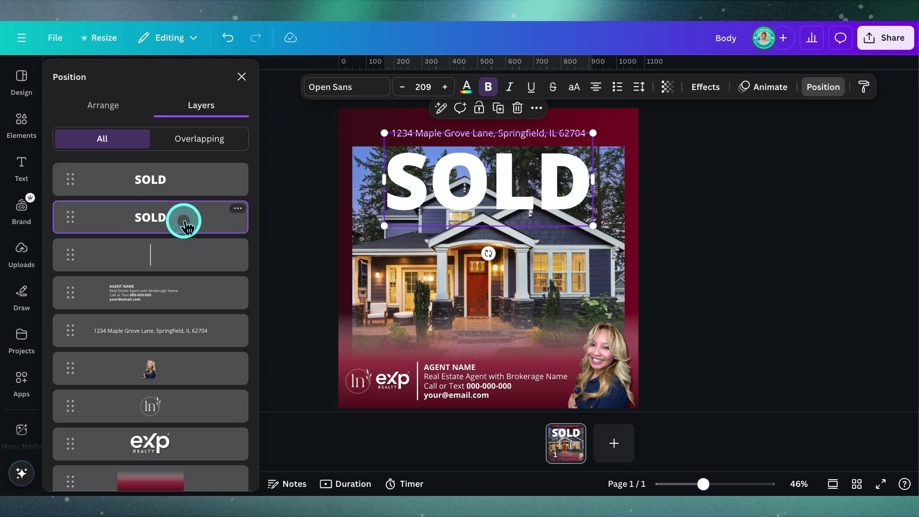
# Step: Apply the Lift effect to the lower SOLD at intensity 100
pyautogui.click(703, 89)
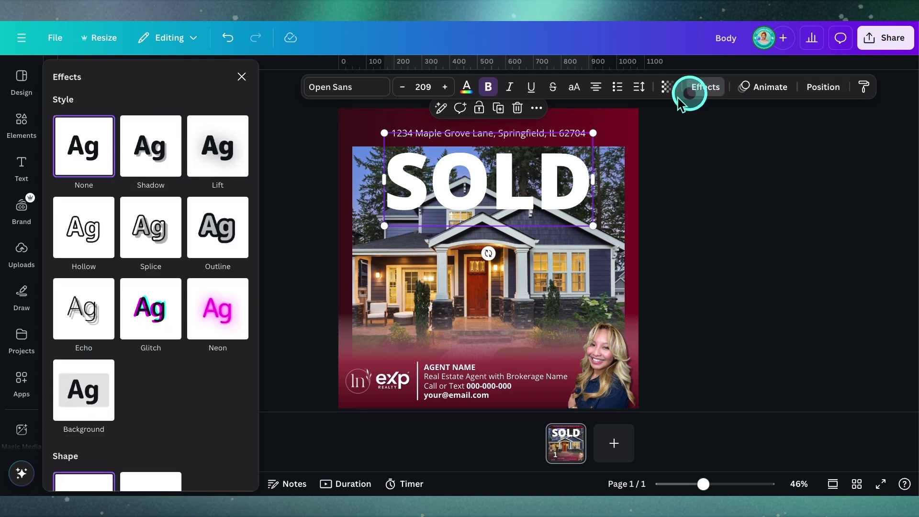
pyautogui.click(216, 147)
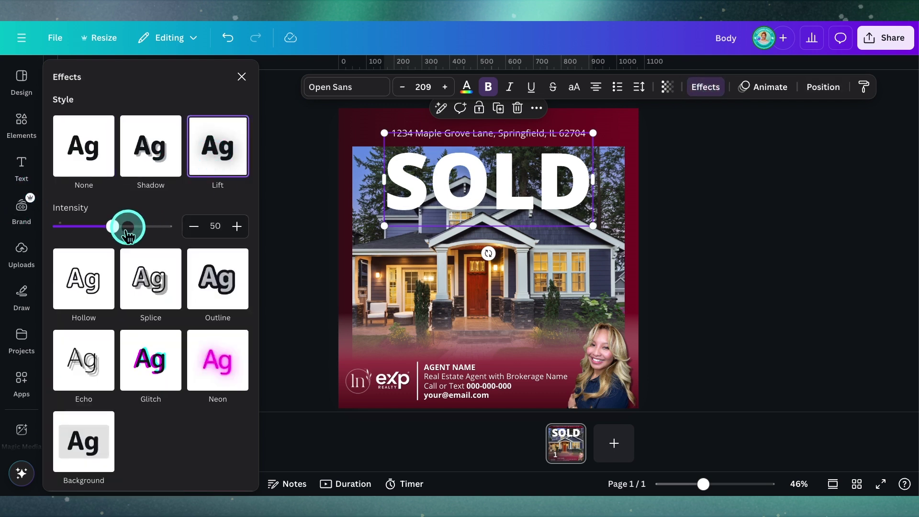
pyautogui.moveTo(114, 229); pyautogui.dragTo(221, 221)
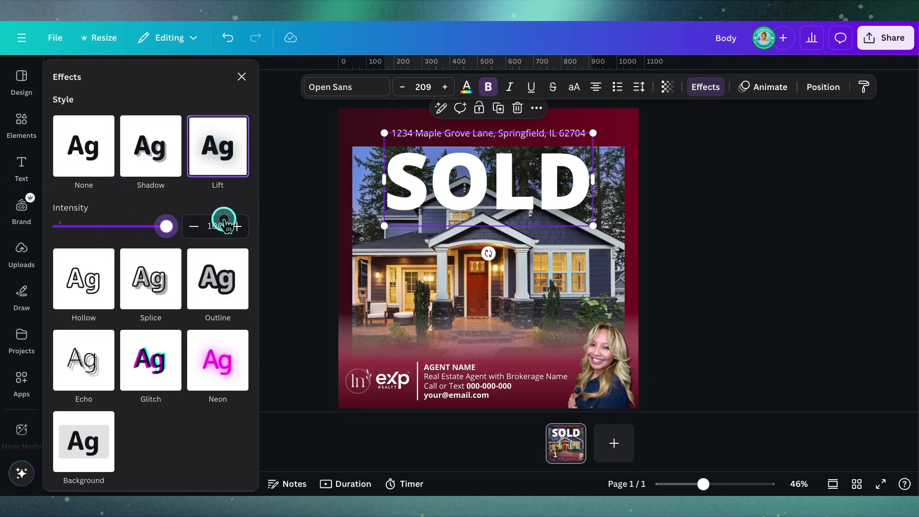
# Step: Give the top SOLD the Hollow effect with thickness 20
pyautogui.click(814, 91)
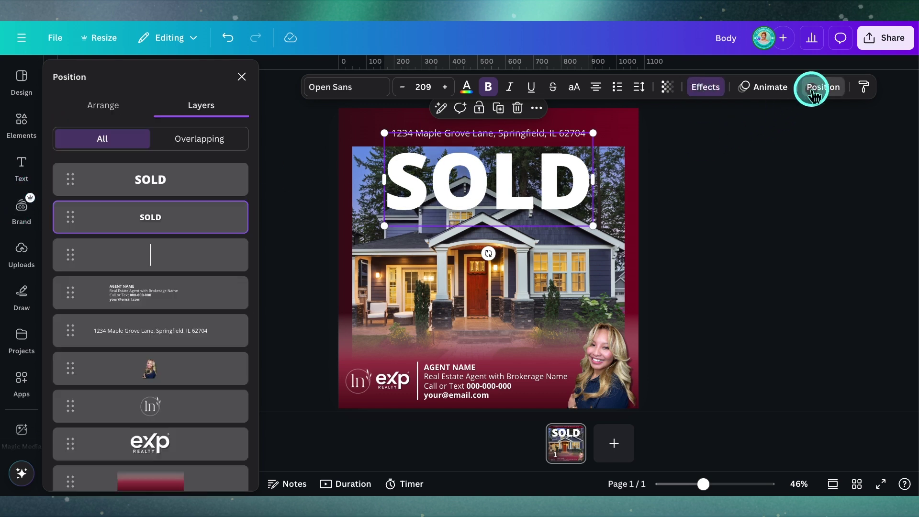
pyautogui.click(163, 188)
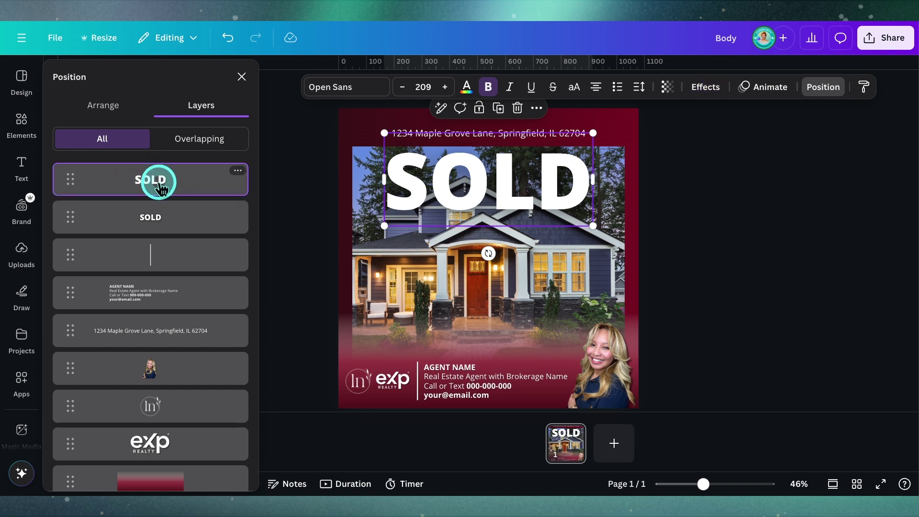
pyautogui.click(705, 87)
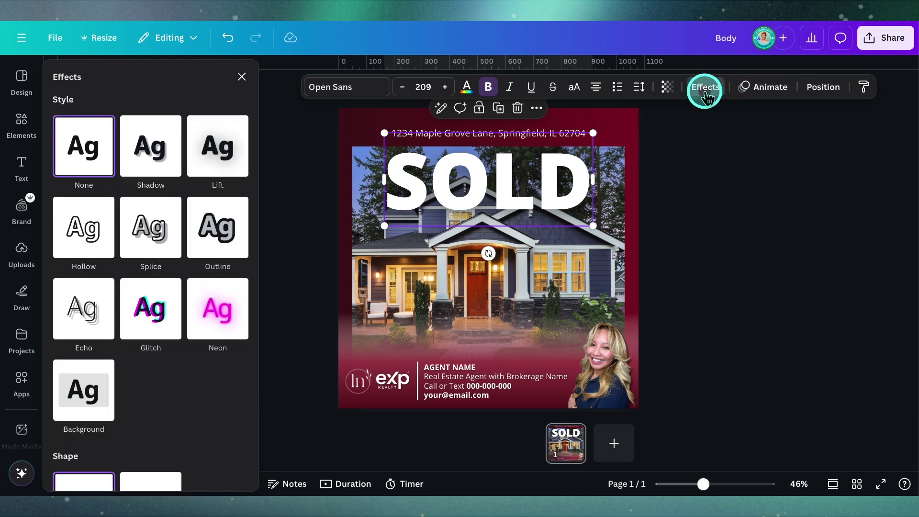
pyautogui.click(89, 218)
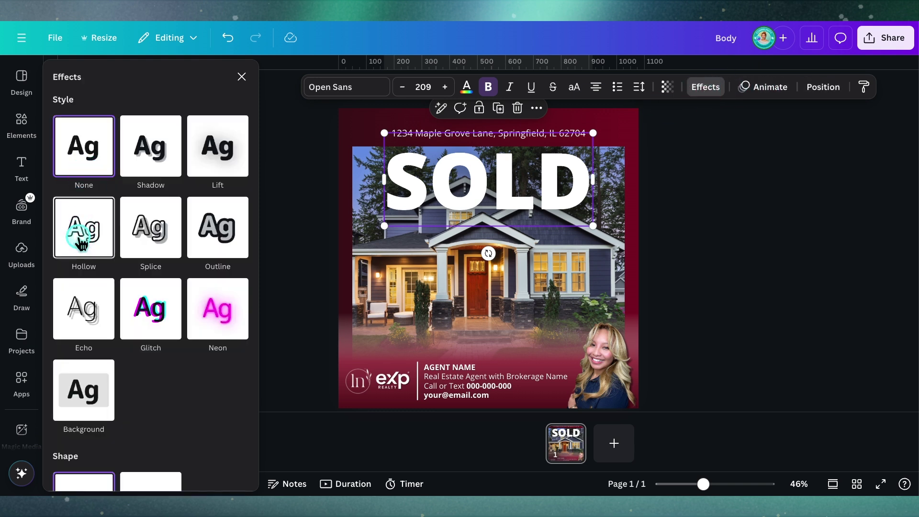
pyautogui.moveTo(123, 322); pyautogui.dragTo(82, 318)
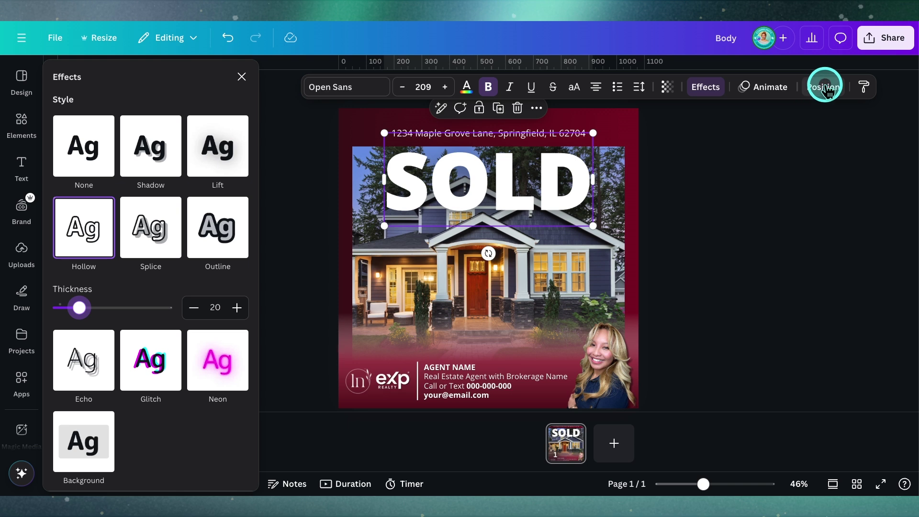
# Step: Select the locked house photo in the Layers list and unlock it
pyautogui.click(823, 88)
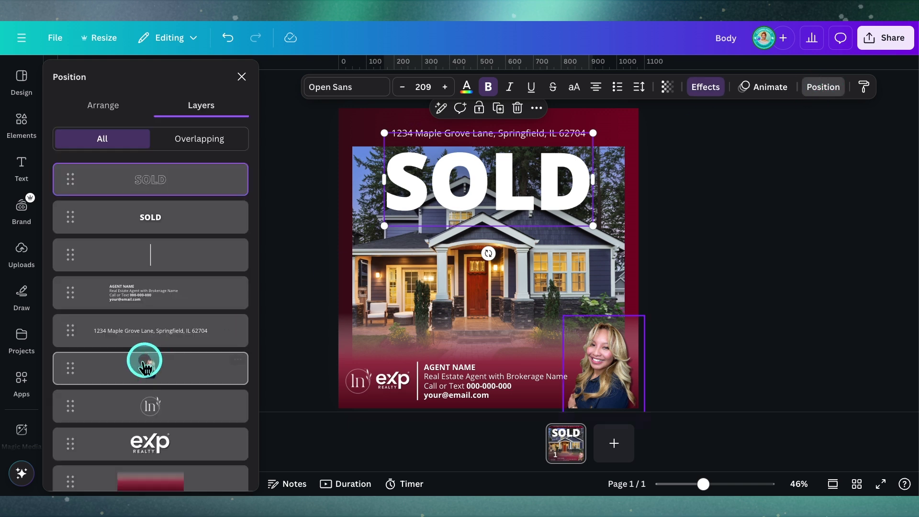
pyautogui.scroll(-2, 107, 354)
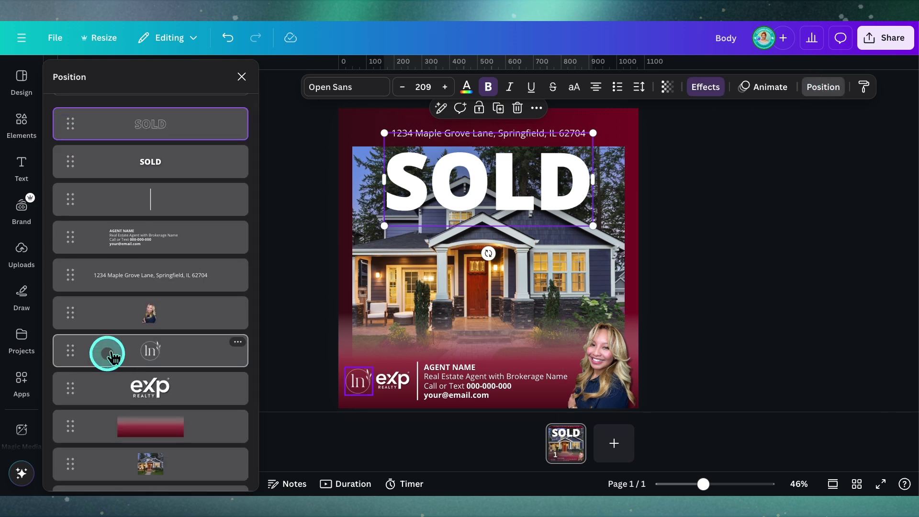
pyautogui.scroll(-2, 112, 356)
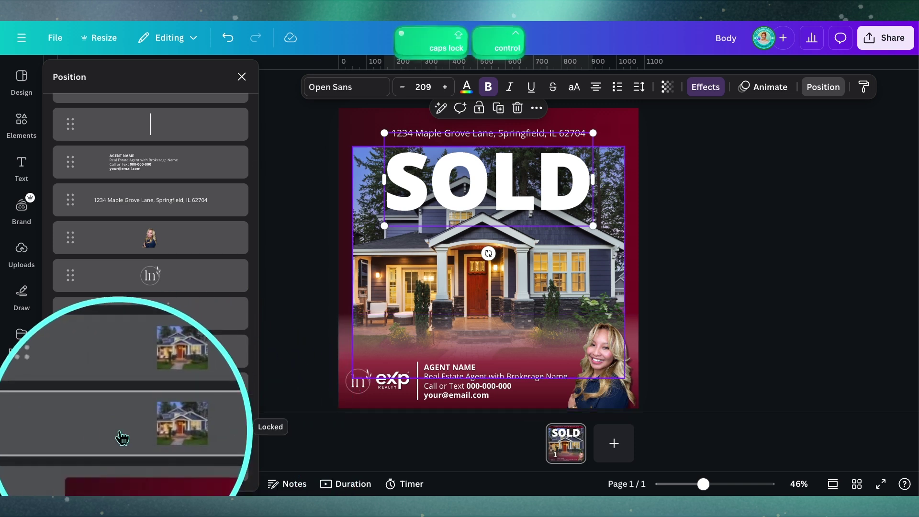
pyautogui.press('capslock')
pyautogui.click(232, 429)
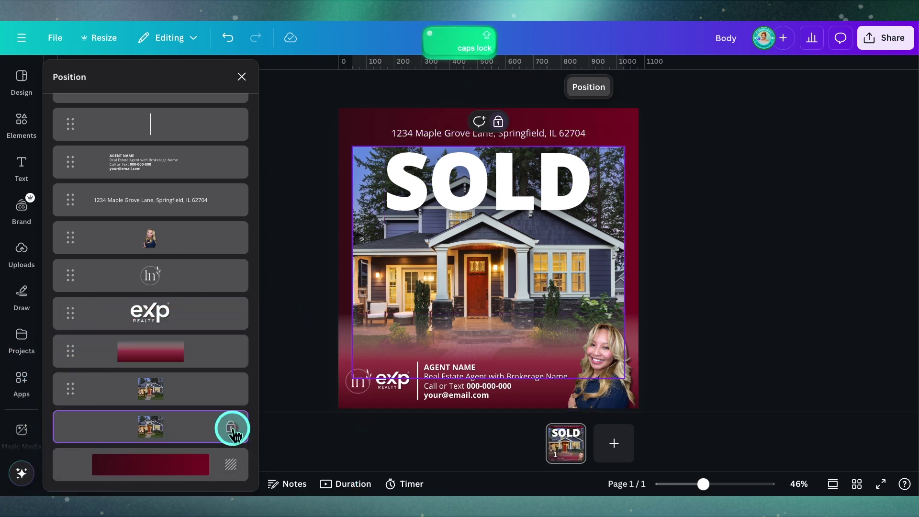
pyautogui.click(500, 123)
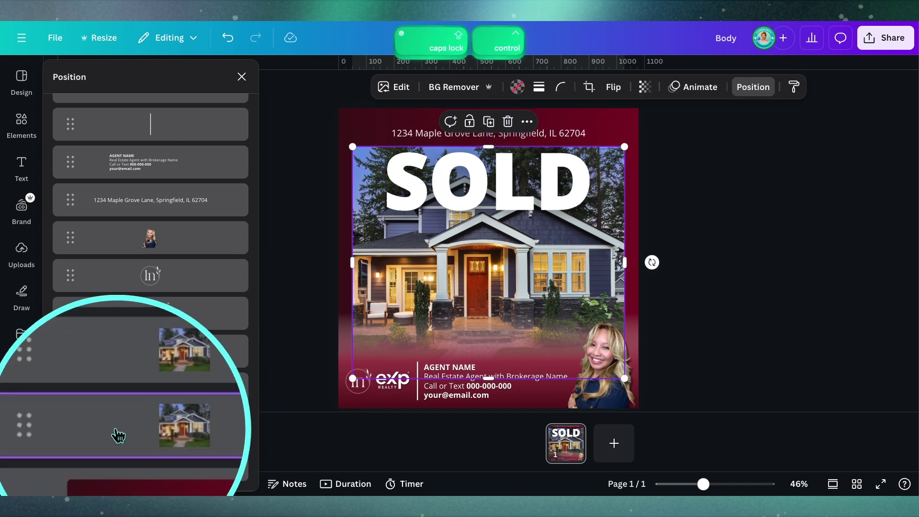
# Step: Apply a whole-image Blur to the house photo at intensity 30
pyautogui.click(400, 91)
pyautogui.scroll(-2, 177, 308)
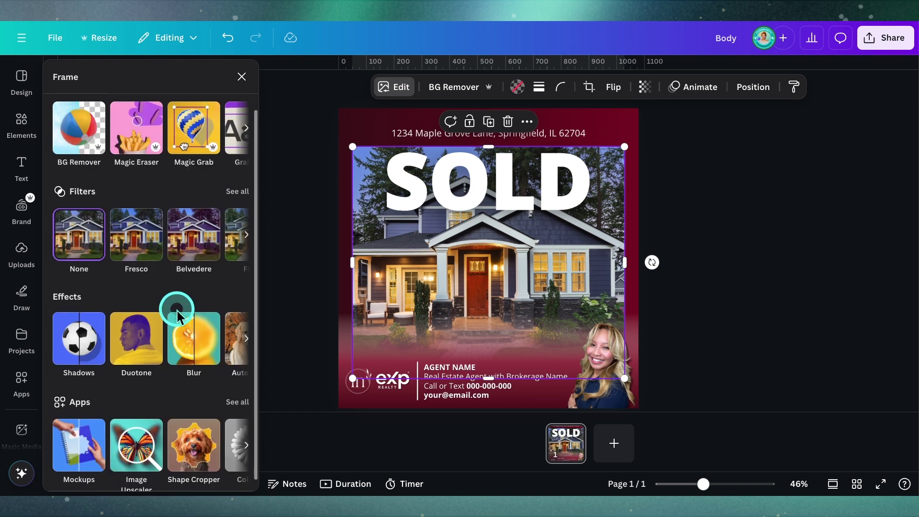
pyautogui.click(192, 330)
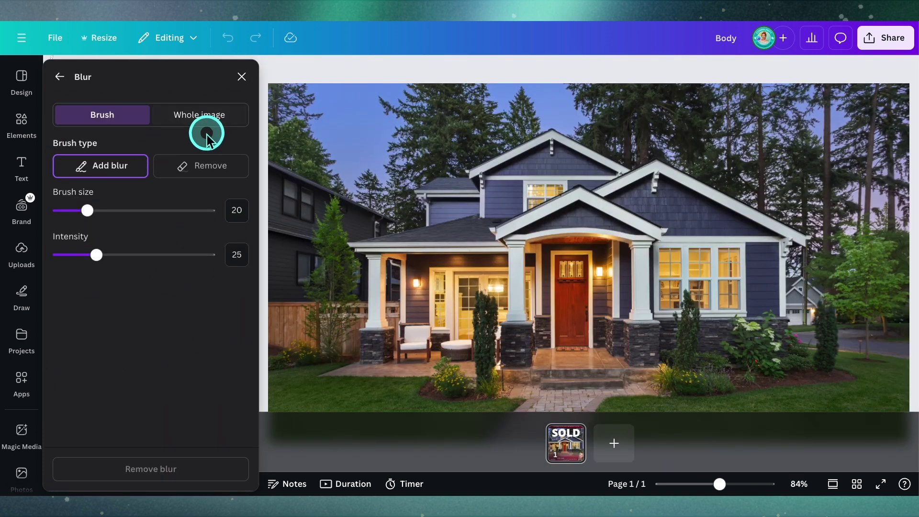
pyautogui.click(201, 117)
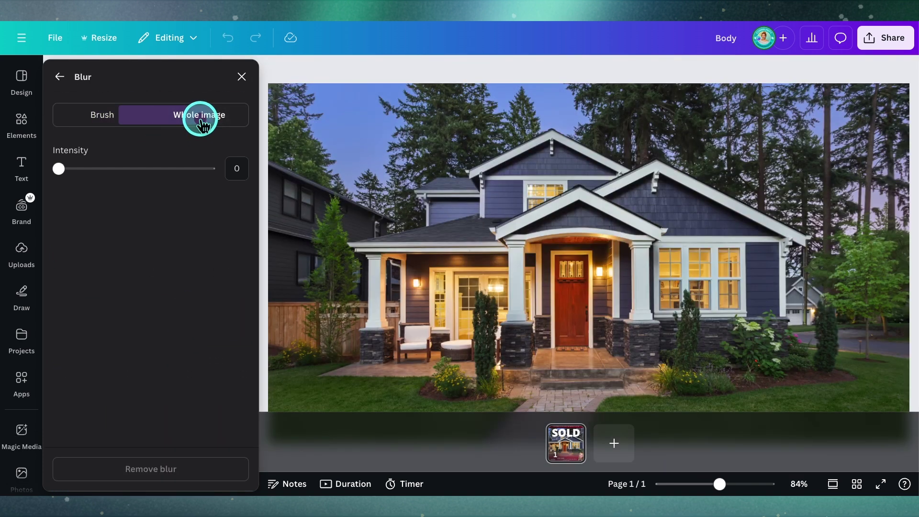
pyautogui.click(239, 168)
pyautogui.press('capslock')
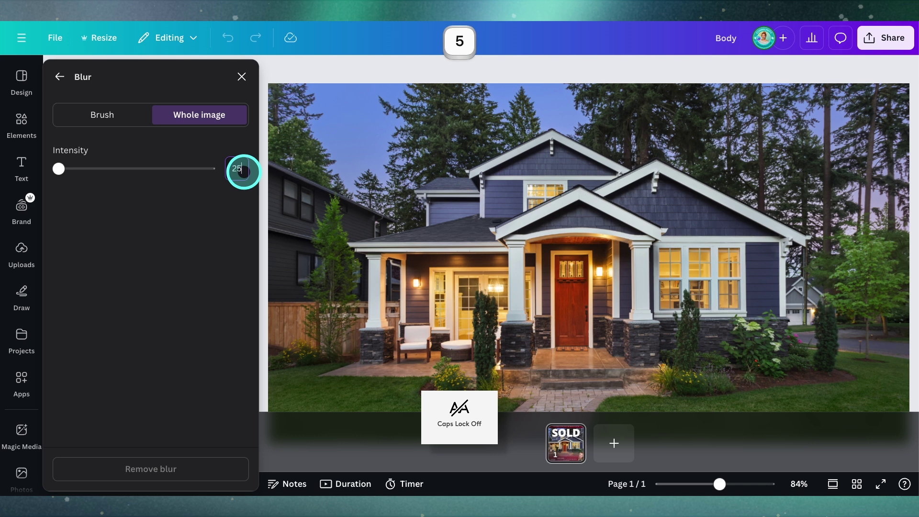
pyautogui.write('25')
pyautogui.press('Return')
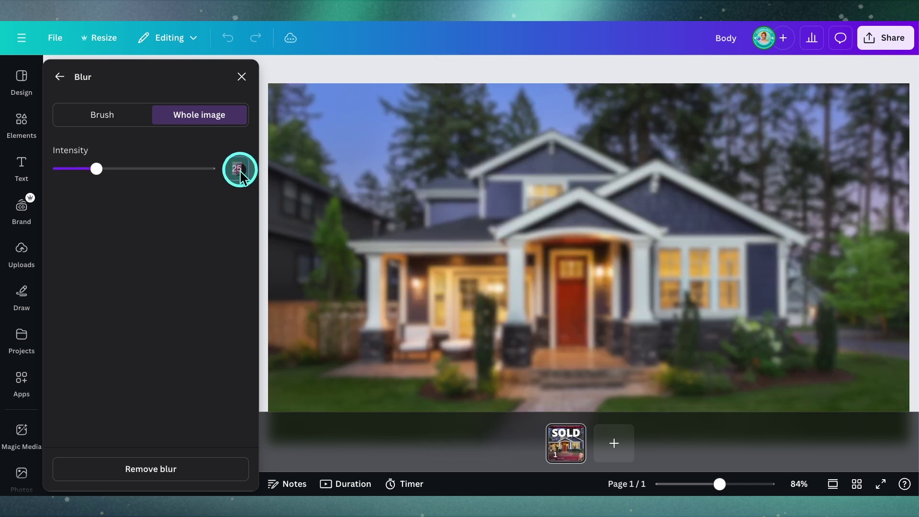
pyautogui.press('Return')
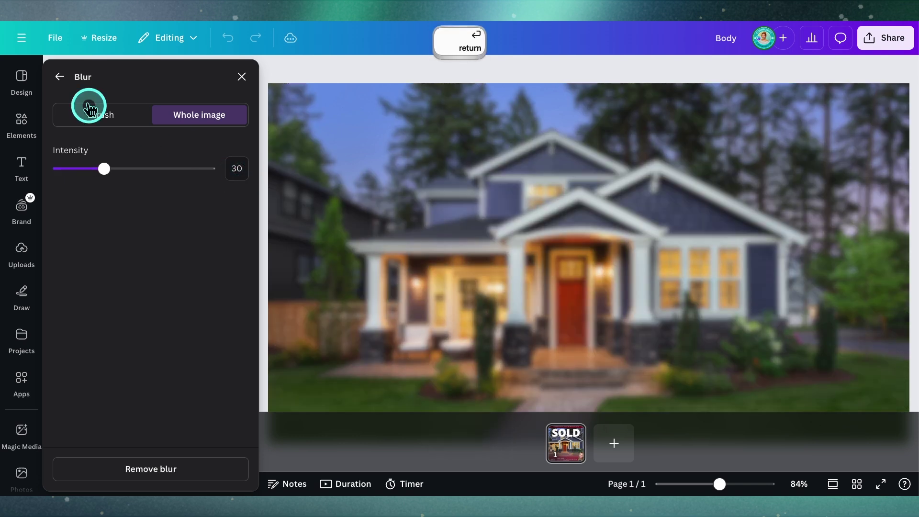
pyautogui.click(59, 76)
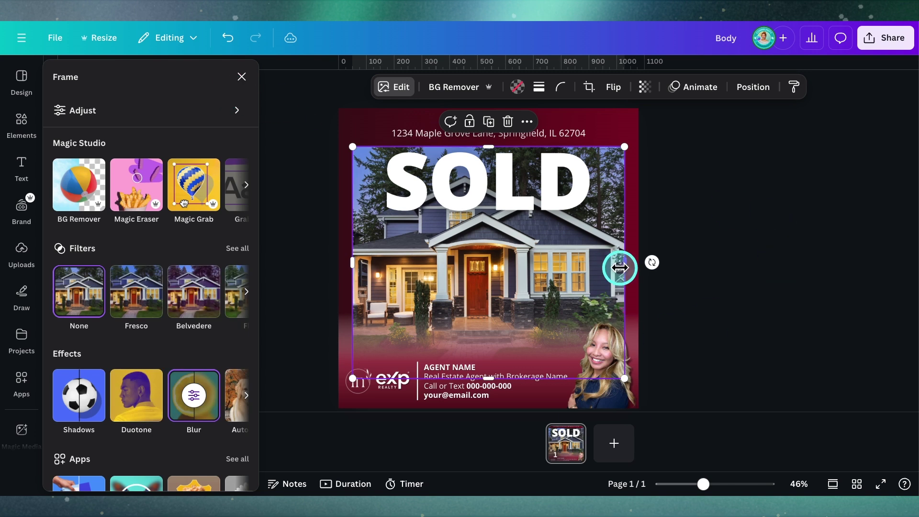
# Step: Move both SOLD layers down the stack, placing the solid SOLD below the upper house photo
pyautogui.click(755, 86)
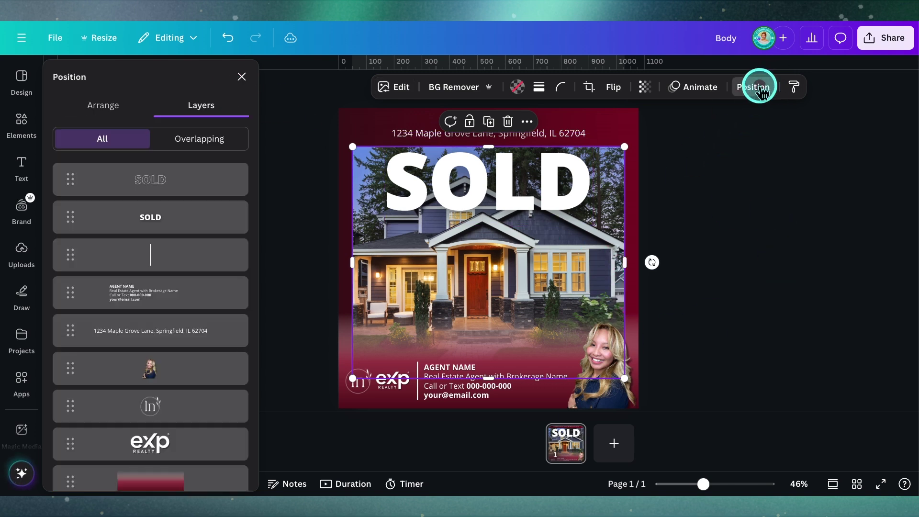
pyautogui.scroll(-3, 200, 371)
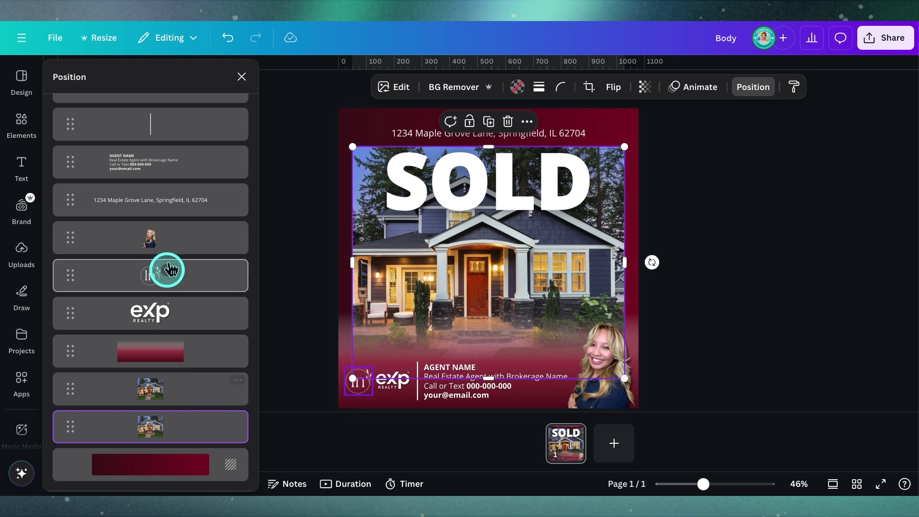
pyautogui.scroll(3, 168, 261)
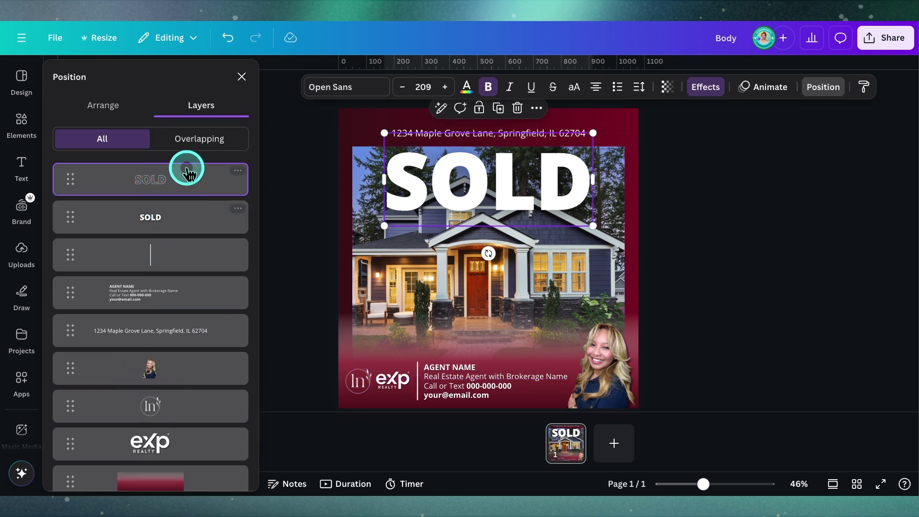
pyautogui.keyDown('shift'); pyautogui.click(177, 218); pyautogui.keyUp('shift')
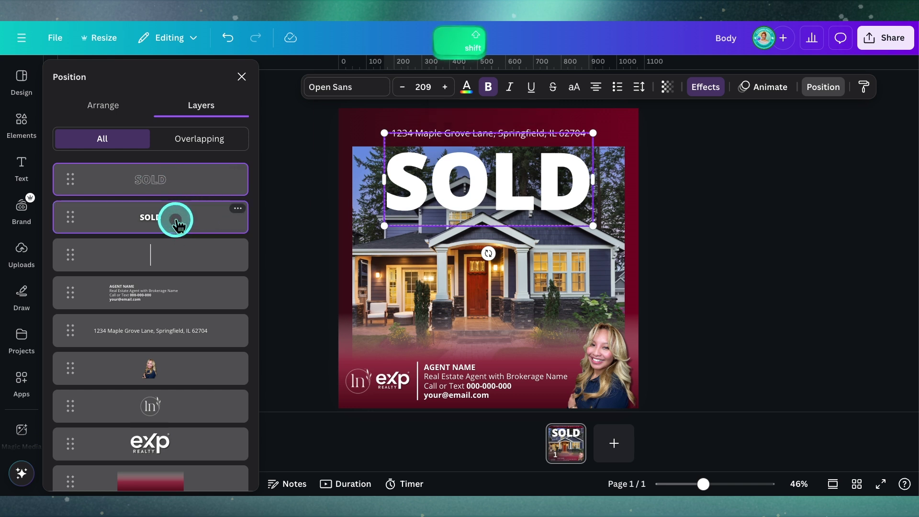
pyautogui.moveTo(177, 191); pyautogui.dragTo(180, 390)
pyautogui.scroll(-1, 180, 389)
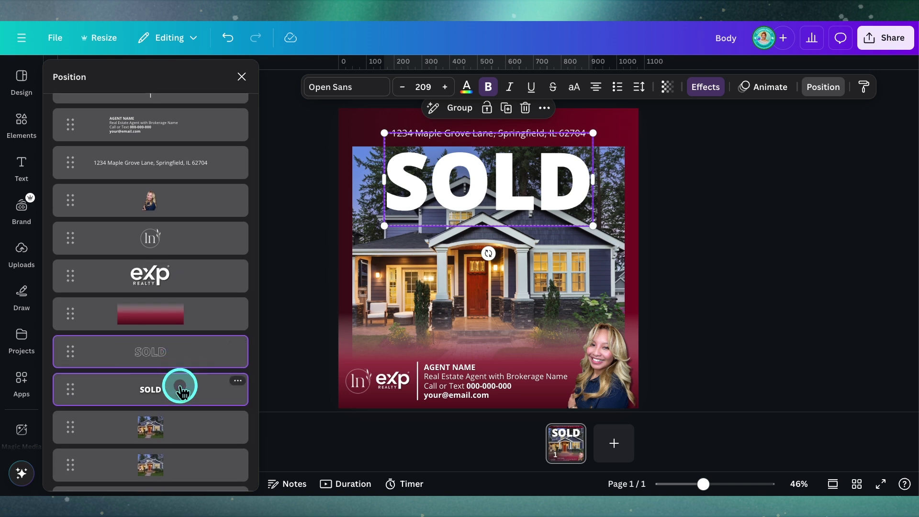
pyautogui.click(225, 314)
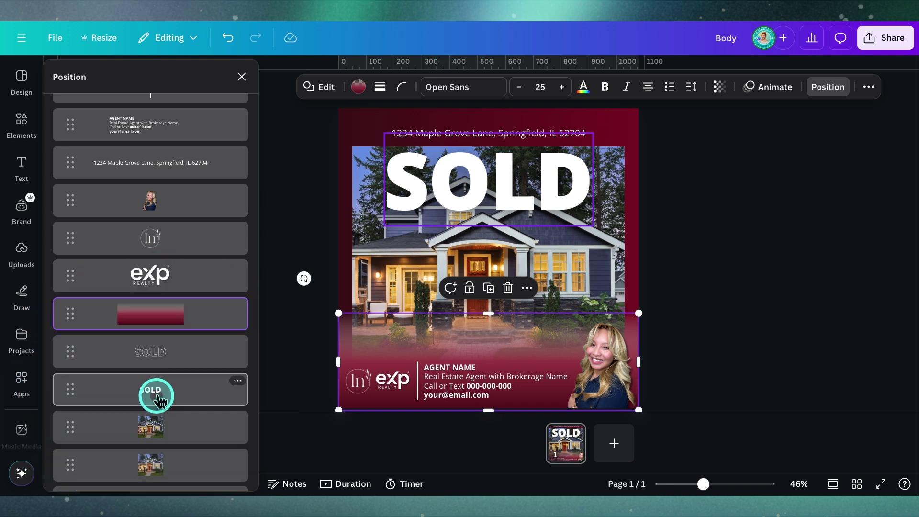
pyautogui.moveTo(176, 392)
pyautogui.mouseDown()
pyautogui.moveTo(172, 433)
pyautogui.moveTo(172, 418)
pyautogui.moveTo(157, 414)
pyautogui.moveTo(174, 396)
pyautogui.mouseUp()
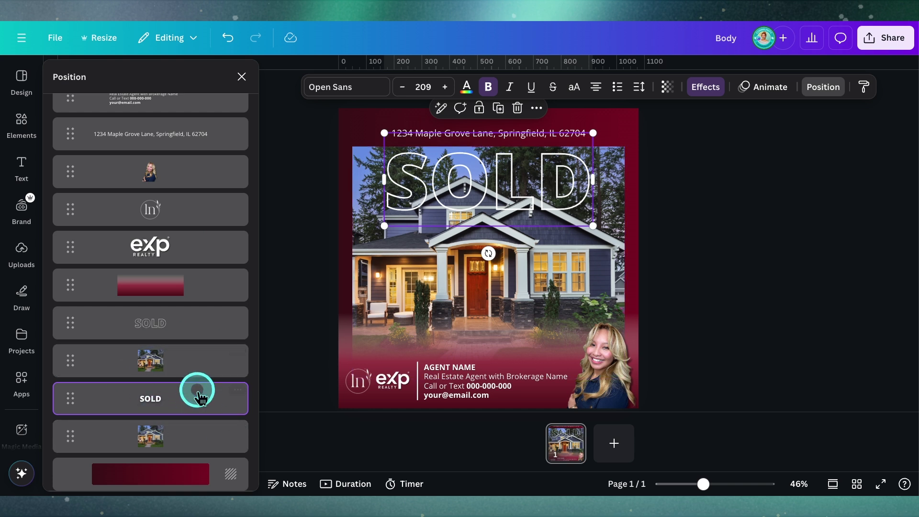
pyautogui.press('ctrl')
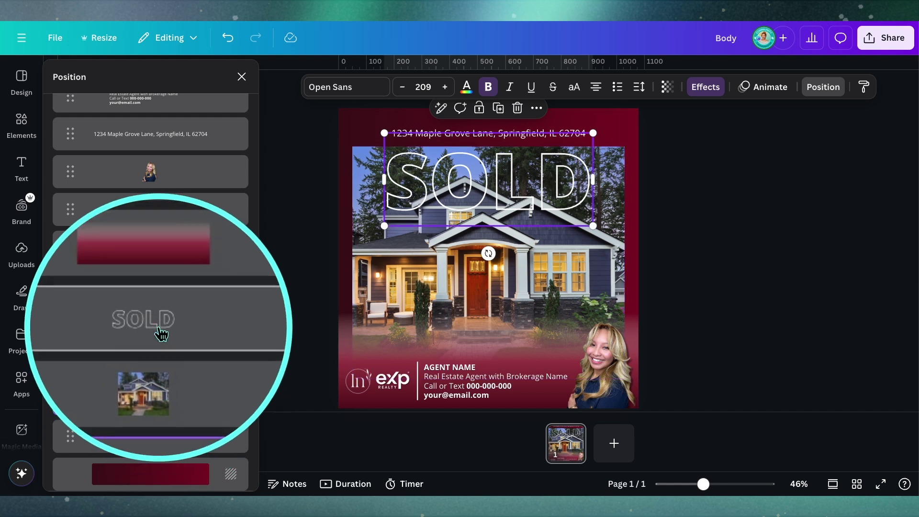
# Step: Drag the upper house photo's top edge down to about h:717 so SOLD shows behind the roof
pyautogui.click(168, 372)
pyautogui.press('ctrl')
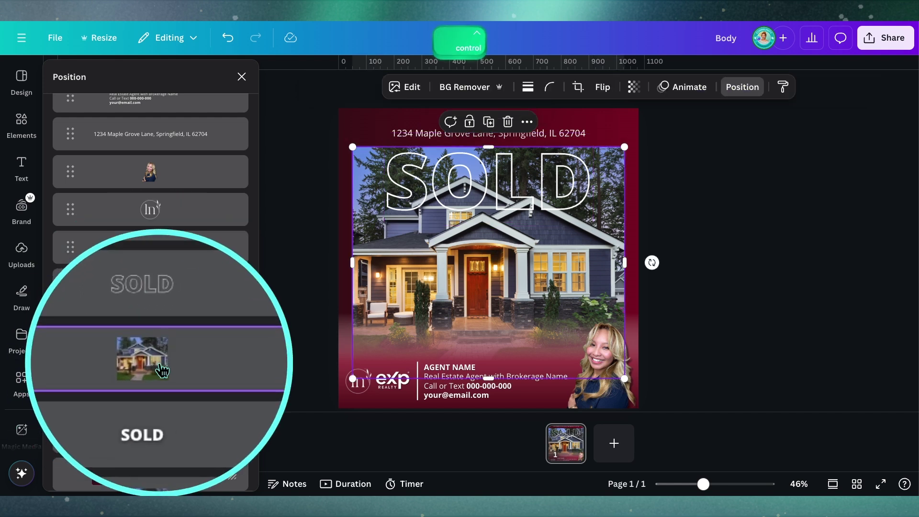
pyautogui.moveTo(488, 147); pyautogui.dragTo(484, 177)
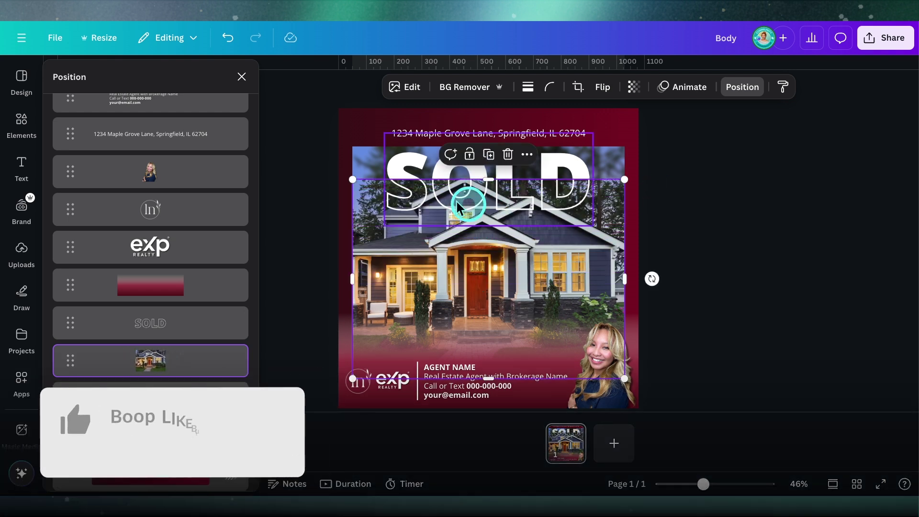
pyautogui.press('ctrl')
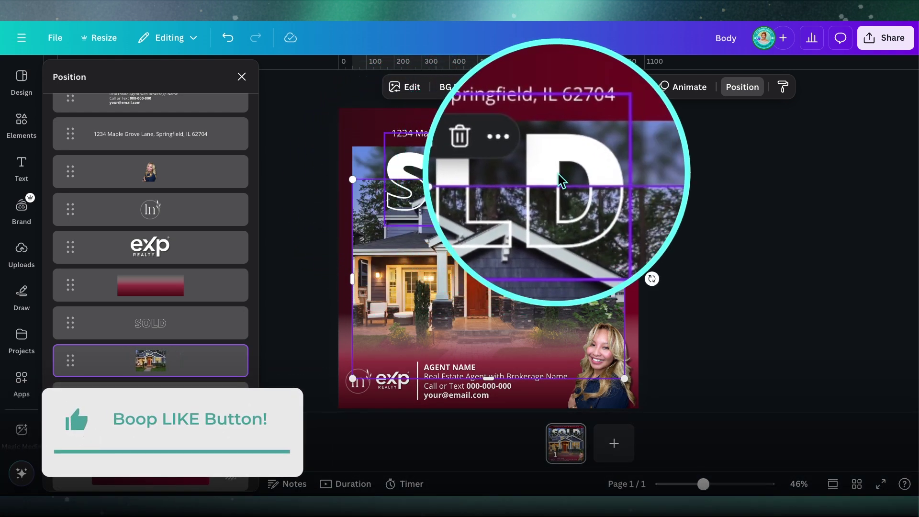
pyautogui.click(766, 228)
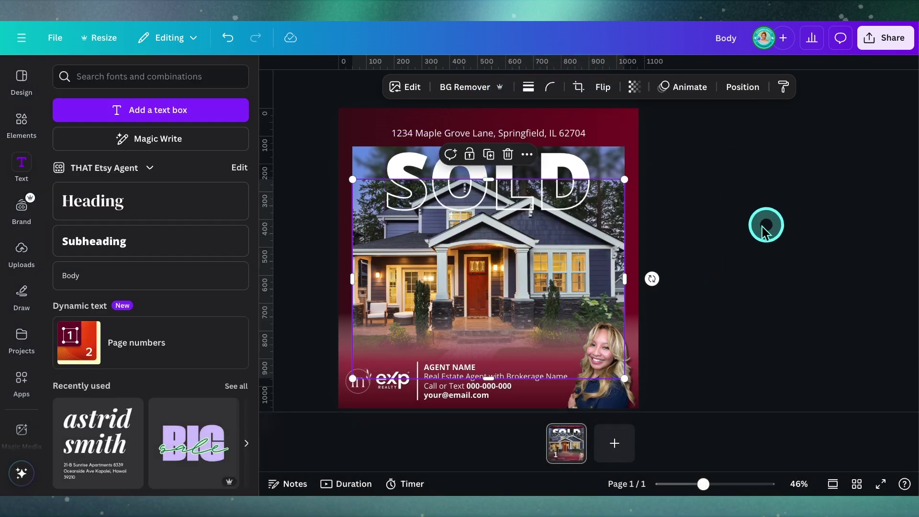
pyautogui.click(756, 221)
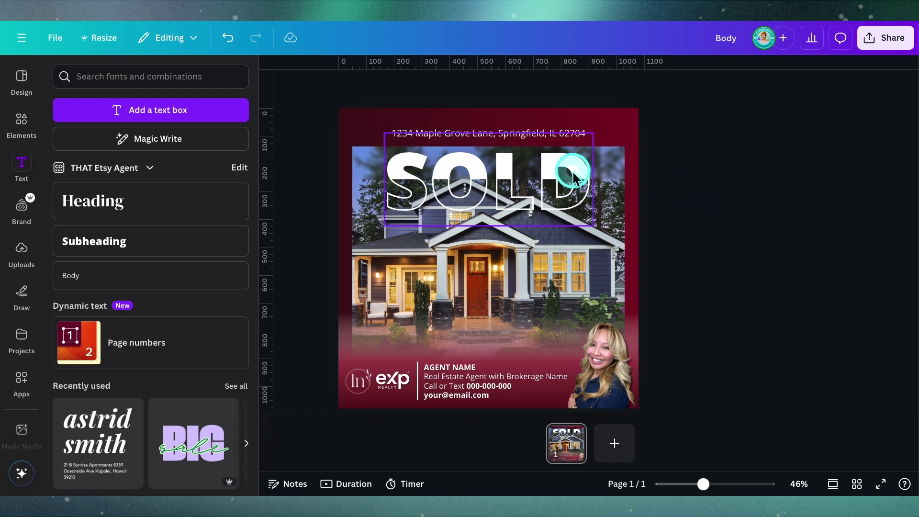
# Step: Select both SOLD layers and move them down slightly together
pyautogui.click(569, 158)
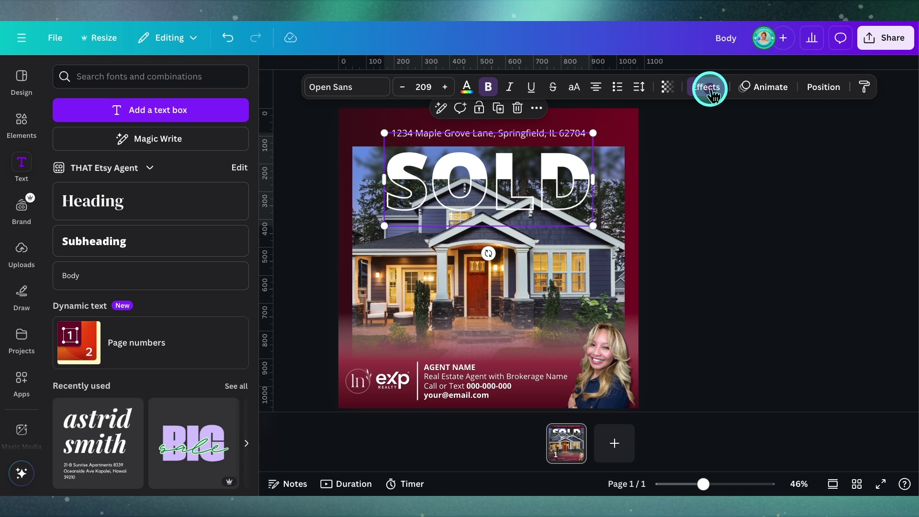
pyautogui.click(823, 86)
pyautogui.scroll(-3, 147, 332)
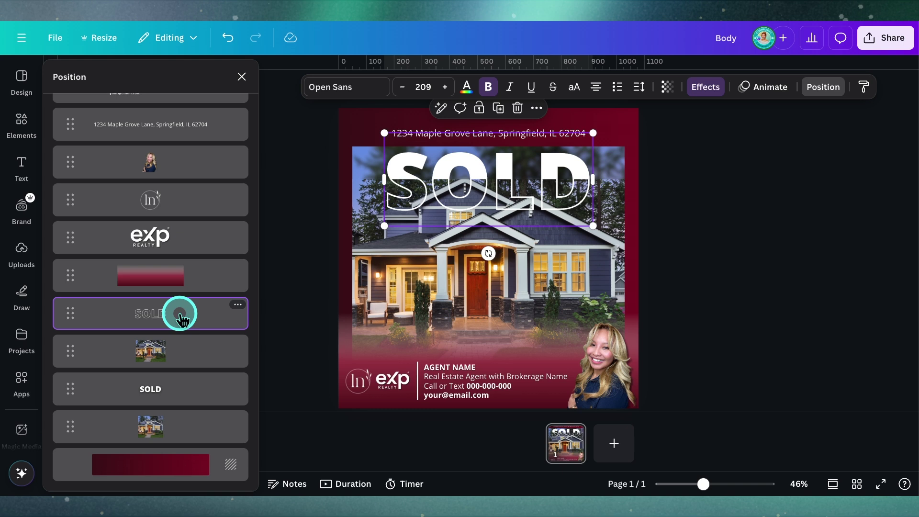
pyautogui.keyDown('super'); pyautogui.click(187, 400); pyautogui.keyUp('super')
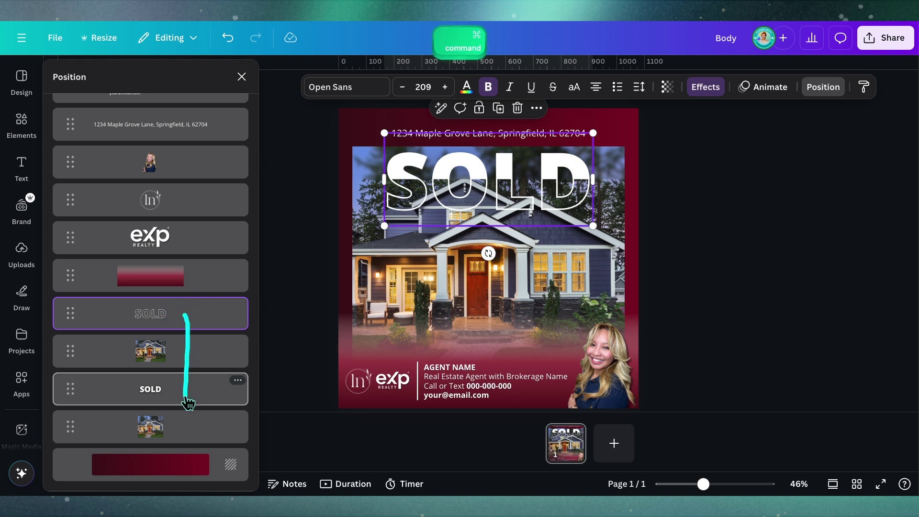
pyautogui.keyDown('super'); pyautogui.click(188, 400); pyautogui.keyUp('super')
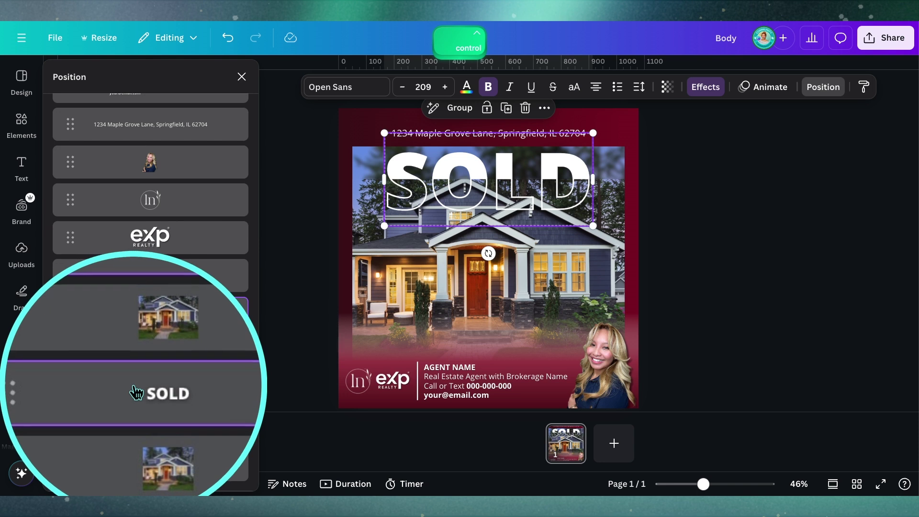
pyautogui.click(545, 180)
pyautogui.moveTo(541, 168); pyautogui.dragTo(540, 174)
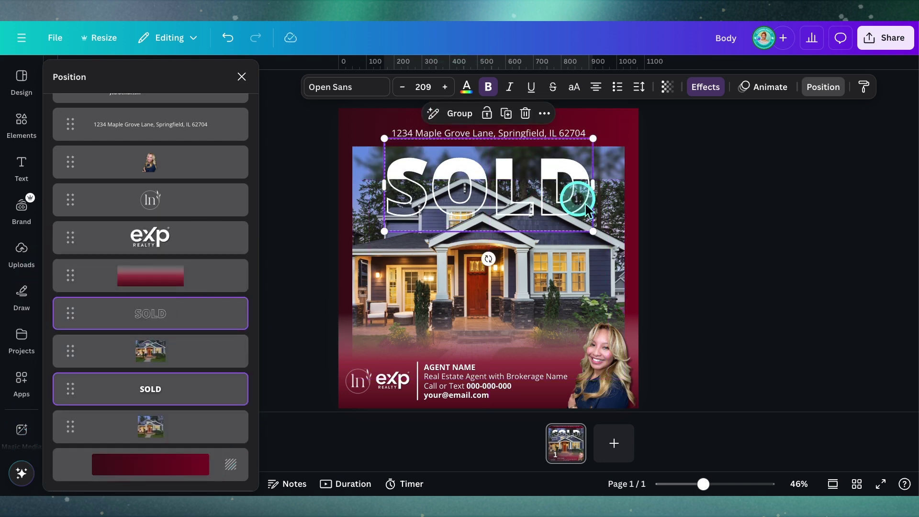
# Step: Trim the upper house photo to 980 × 682 and nudge the address line up slightly
pyautogui.click(602, 266)
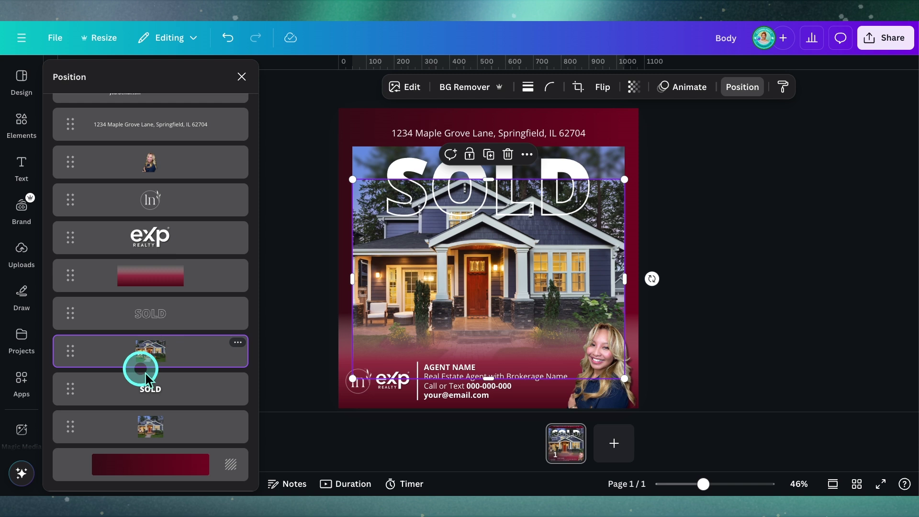
pyautogui.click(150, 351)
pyautogui.moveTo(493, 179); pyautogui.dragTo(494, 186)
pyautogui.press('t')
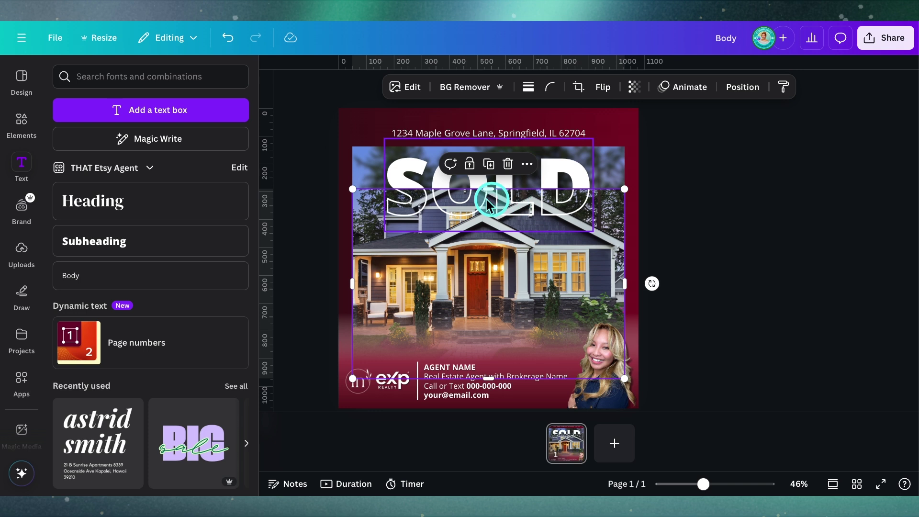
pyautogui.press('super')
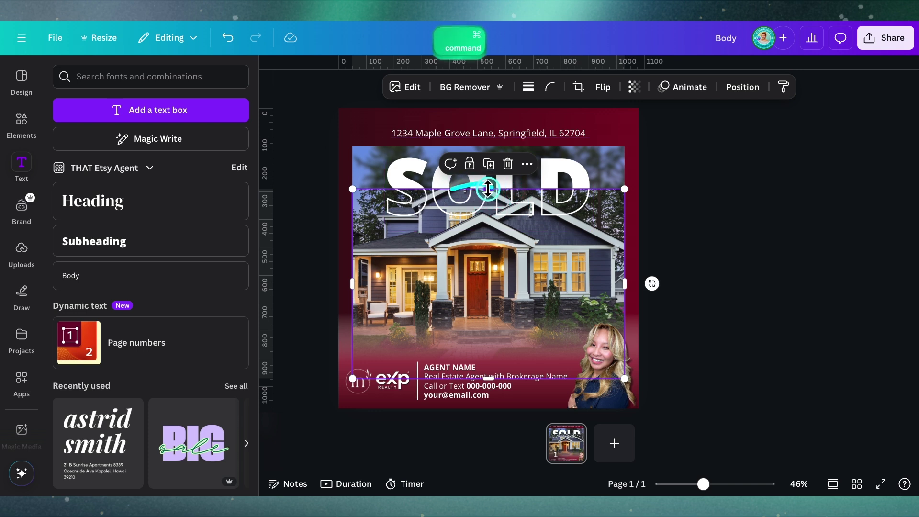
pyautogui.moveTo(487, 188); pyautogui.dragTo(489, 185)
pyautogui.click(679, 230)
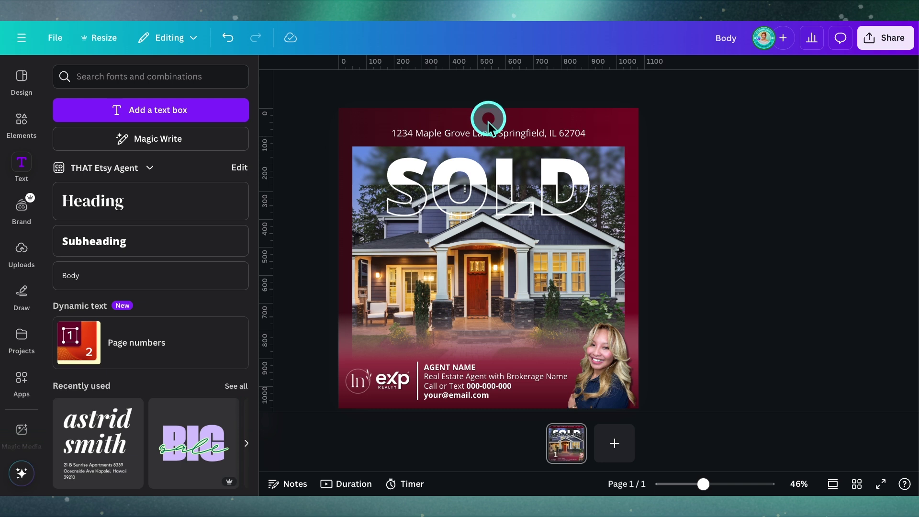
pyautogui.moveTo(488, 134); pyautogui.dragTo(489, 131)
pyautogui.click(714, 214)
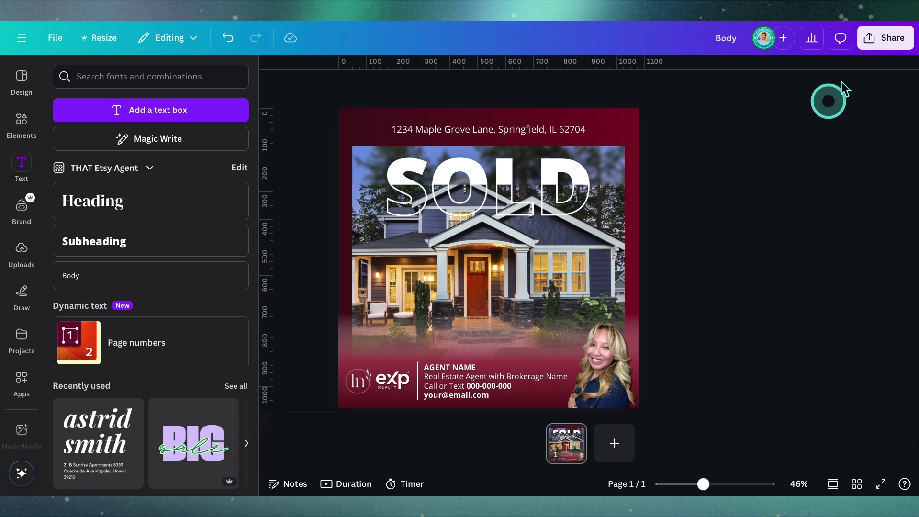
# Step: Download the design as a 1080 × 1080 PNG
pyautogui.click(884, 37)
pyautogui.click(706, 270)
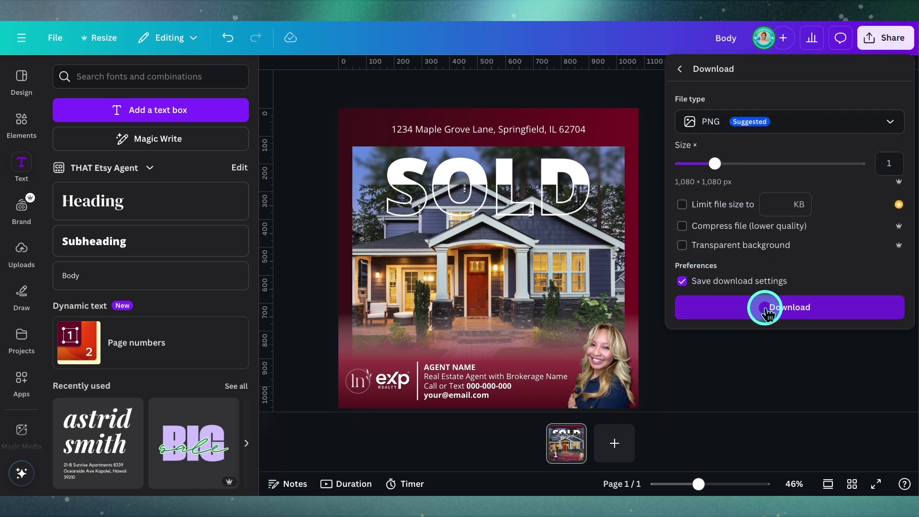
pyautogui.click(762, 307)
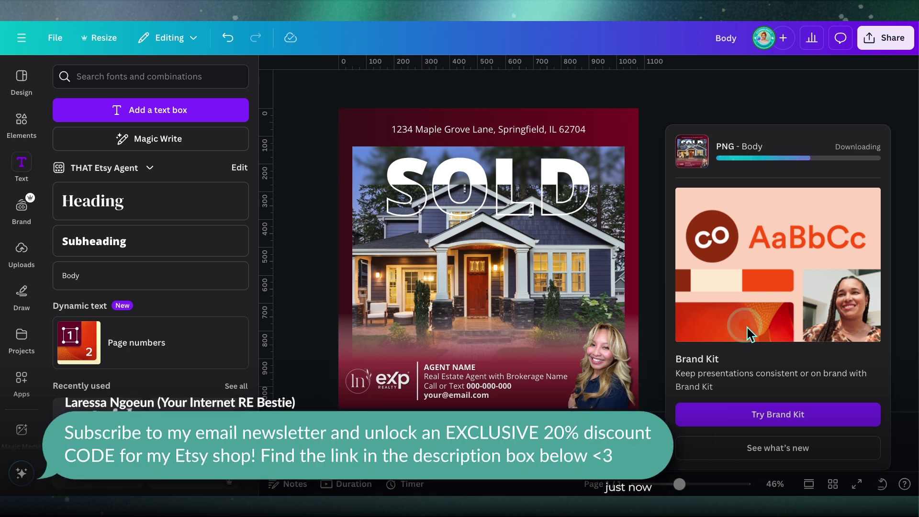
pyautogui.click(677, 87)
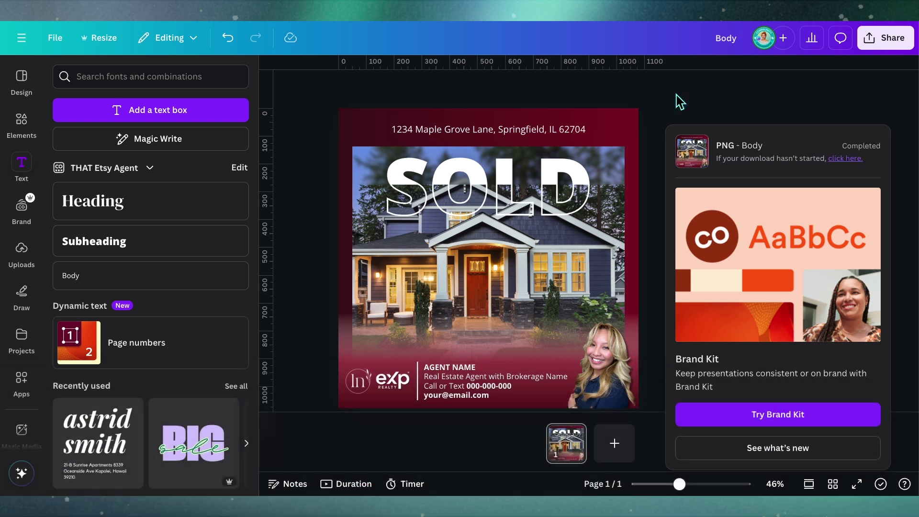
pyautogui.click(678, 98)
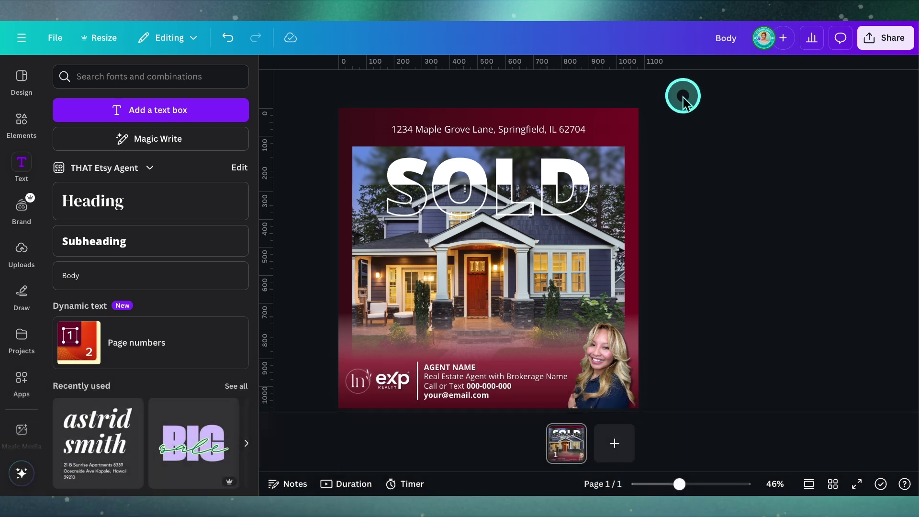
pyautogui.click(535, 167)
# Step: In the Layers list, select the outlined SOLD layer and the solid SOLD layer together
pyautogui.click(539, 181)
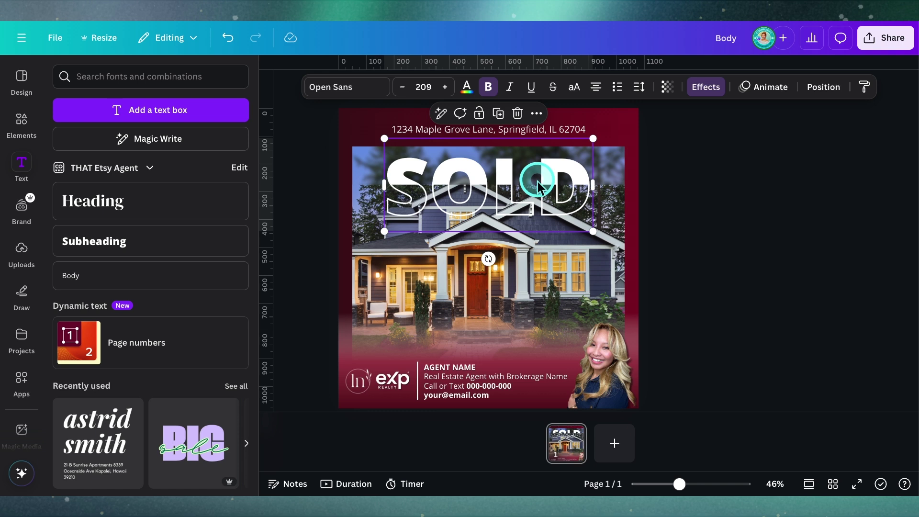
pyautogui.click(822, 86)
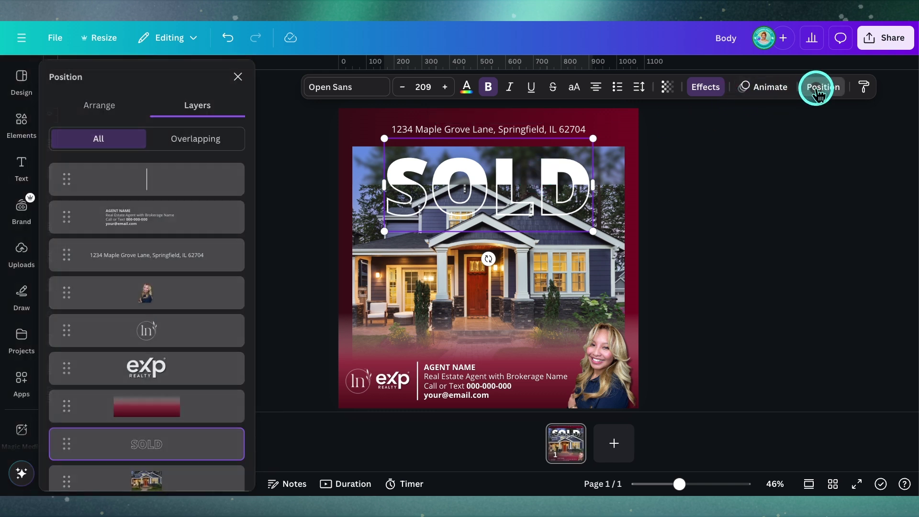
pyautogui.scroll(-3, 191, 363)
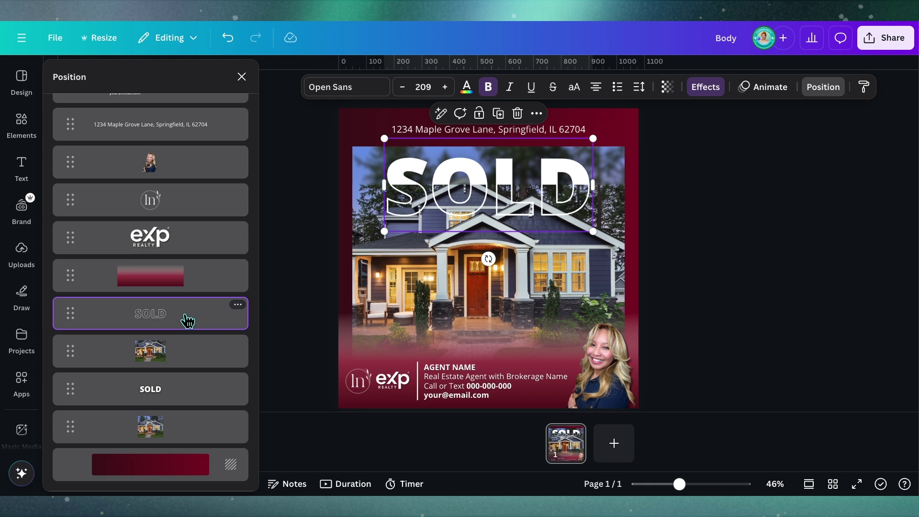
pyautogui.moveTo(171, 317); pyautogui.dragTo(192, 331)
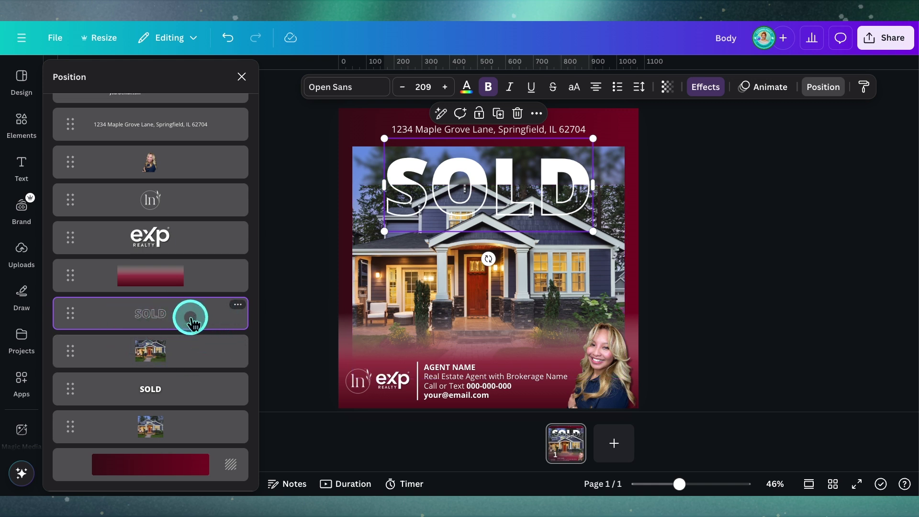
pyautogui.press('super')
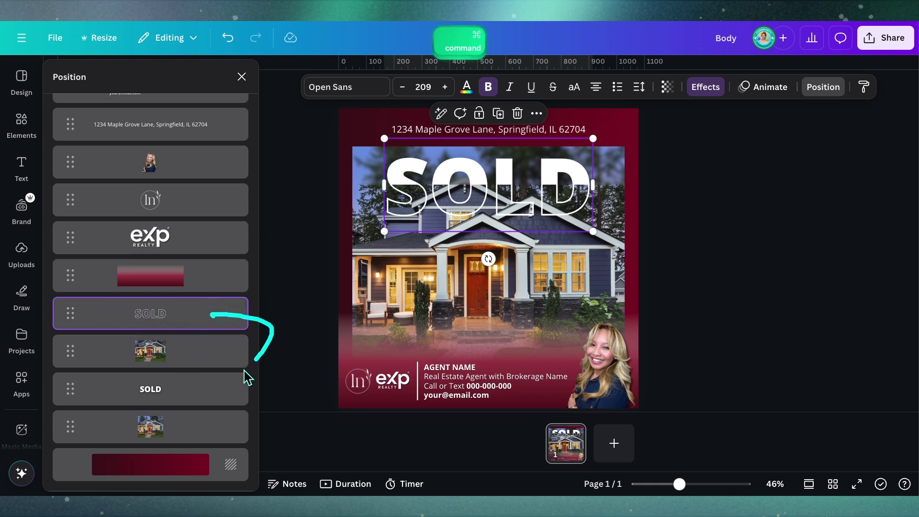
pyautogui.keyDown('super'); pyautogui.click(178, 401); pyautogui.keyUp('super')
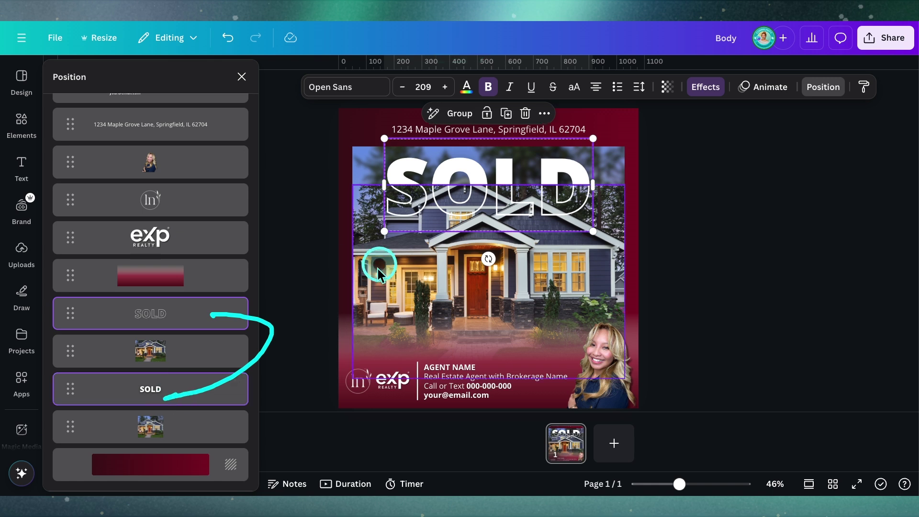
# Step: Add Flicker and Pulse add-on effects to both SOLD layers, with a lower Pulse intensity
pyautogui.press('ctrl')
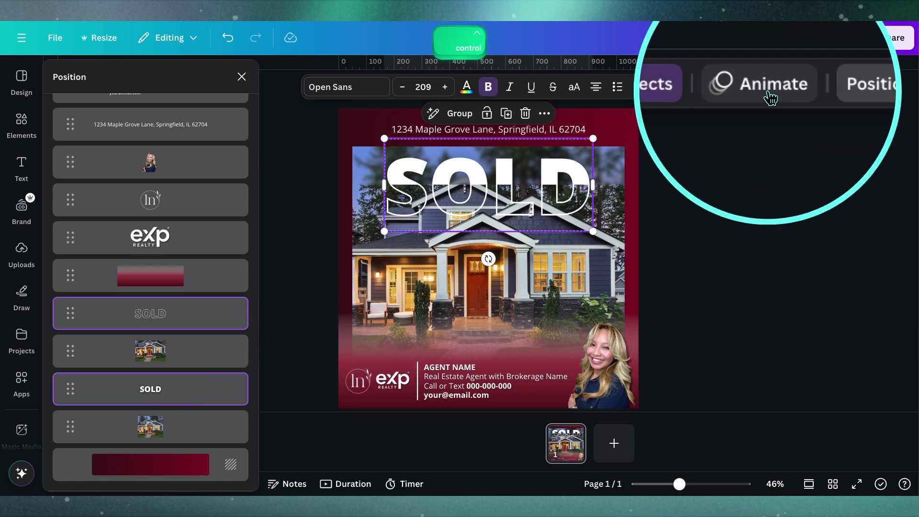
pyautogui.click(763, 87)
pyautogui.click(214, 329)
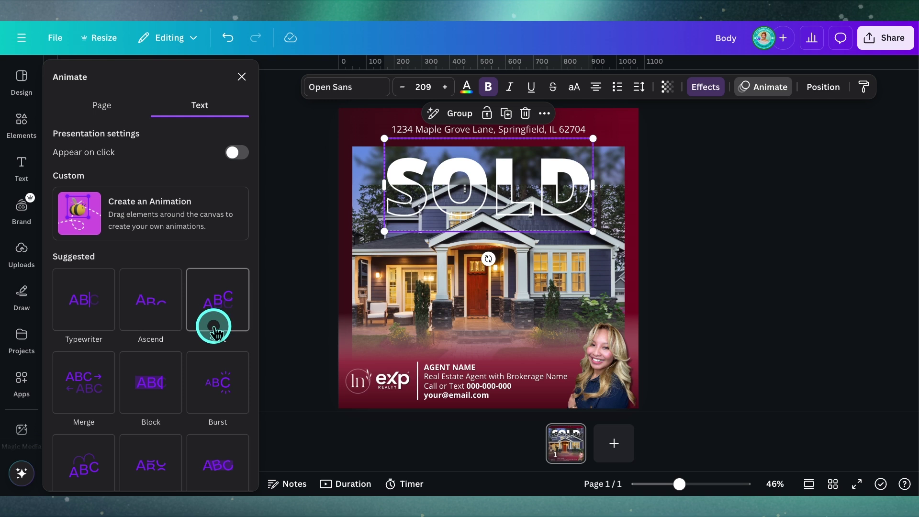
pyautogui.scroll(-15, 214, 327)
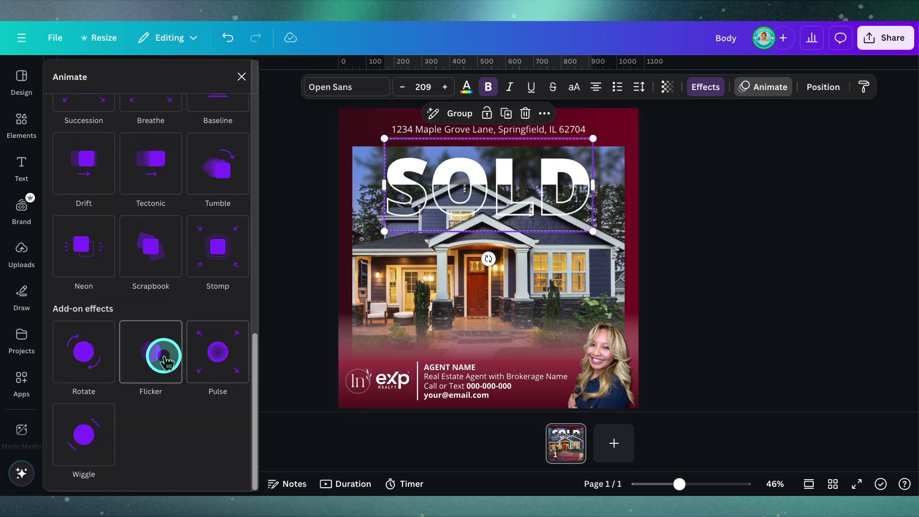
pyautogui.click(166, 362)
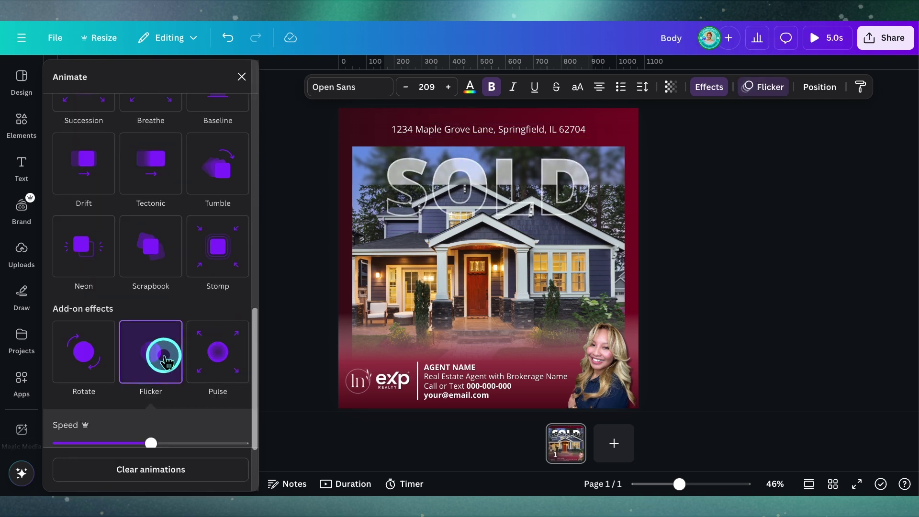
pyautogui.click(217, 355)
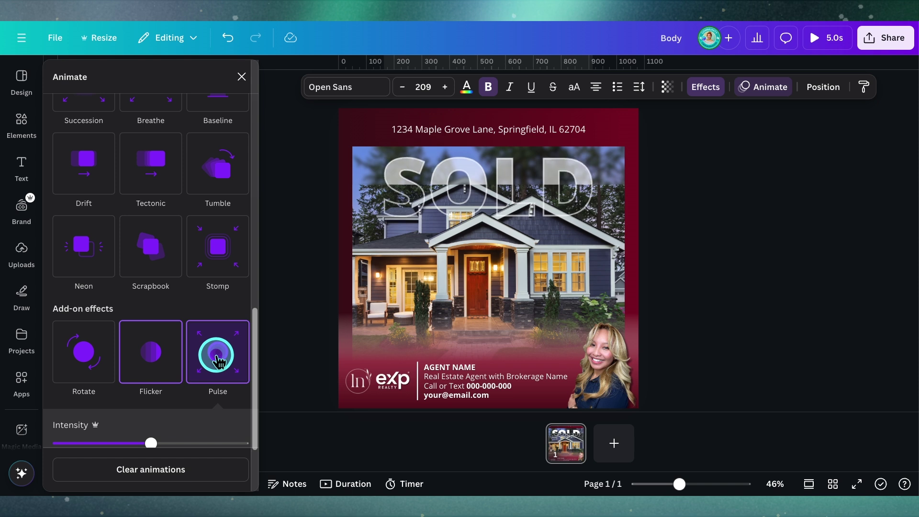
pyautogui.click(152, 443)
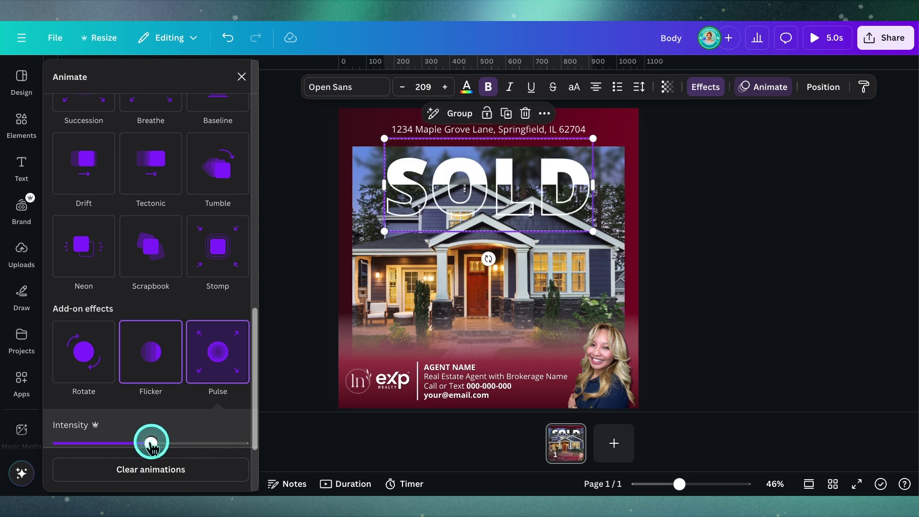
pyautogui.moveTo(79, 446); pyautogui.dragTo(109, 448)
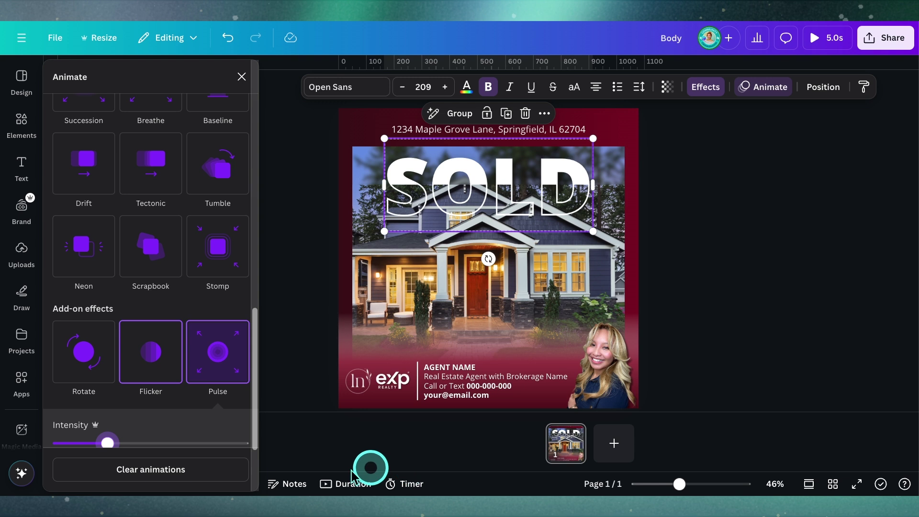
# Step: Lengthen the page clip from 5 to exactly 10.0 seconds, then preview it full-screen
pyautogui.click(353, 484)
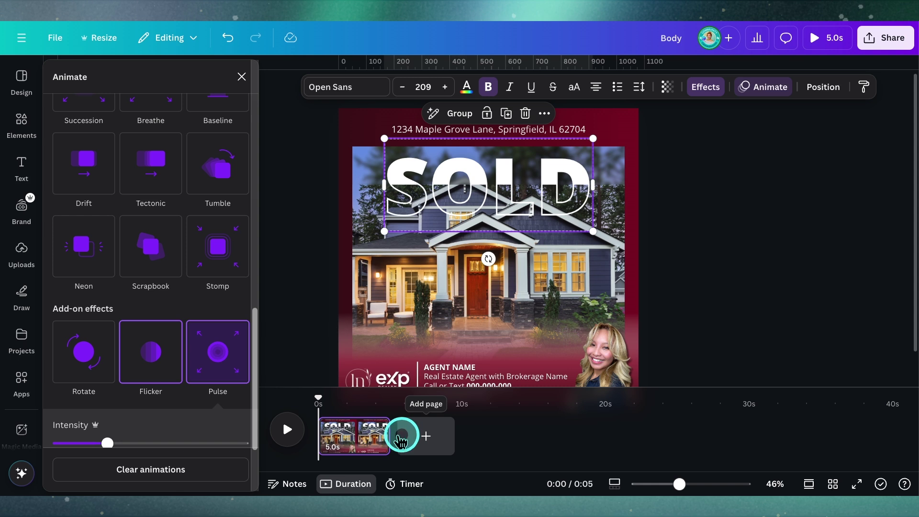
pyautogui.moveTo(388, 434); pyautogui.dragTo(468, 426)
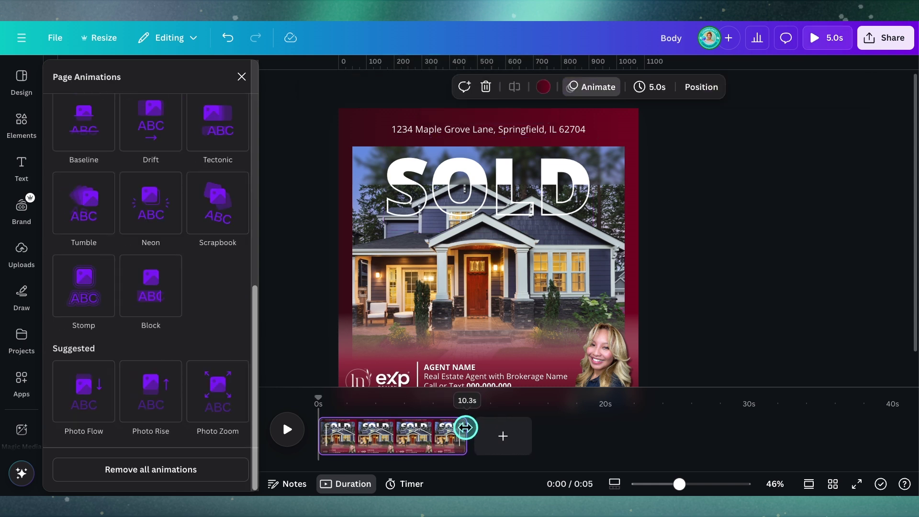
pyautogui.moveTo(461, 427); pyautogui.dragTo(461, 427)
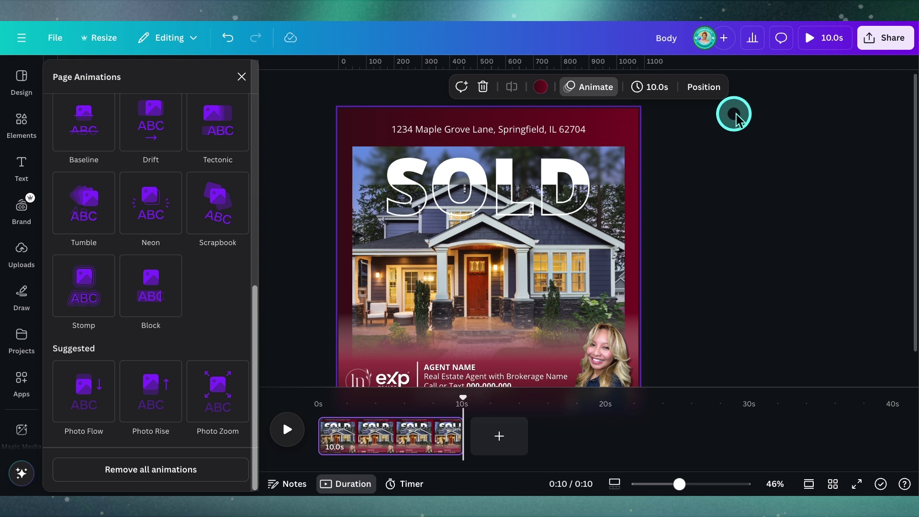
pyautogui.click(824, 37)
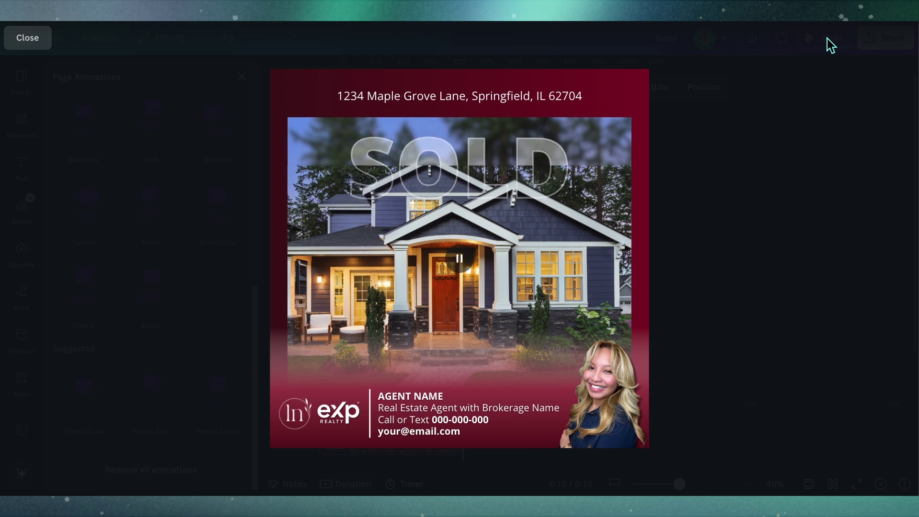
pyautogui.click(833, 150)
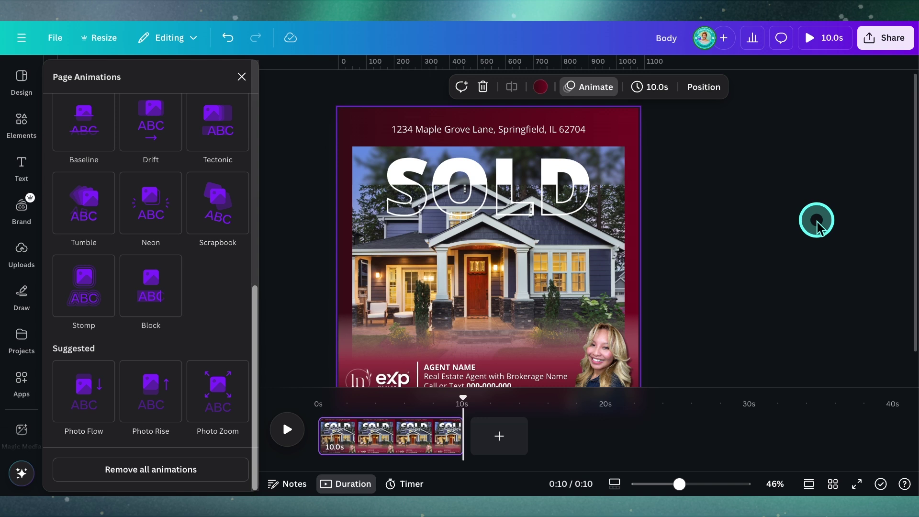
# Step: Close the page animation options and download the design as an MP4 Video
pyautogui.click(816, 220)
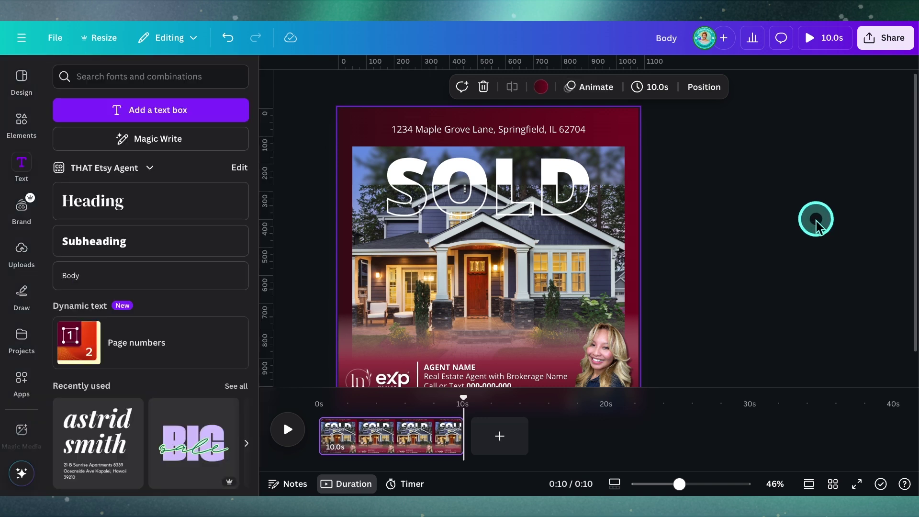
pyautogui.click(728, 322)
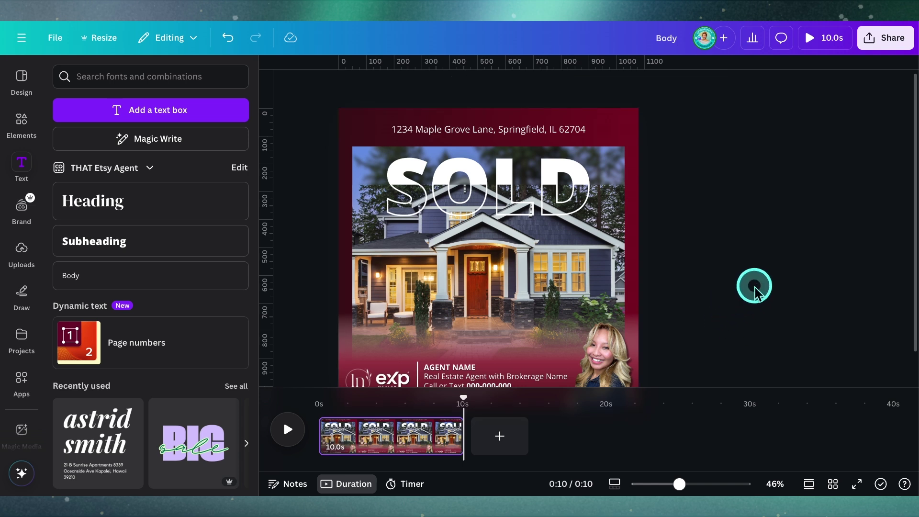
pyautogui.click(877, 44)
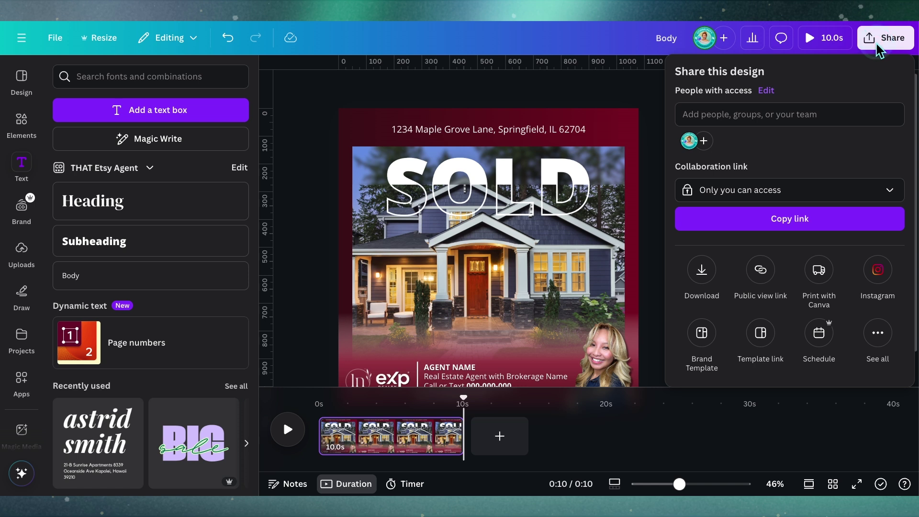
pyautogui.click(702, 271)
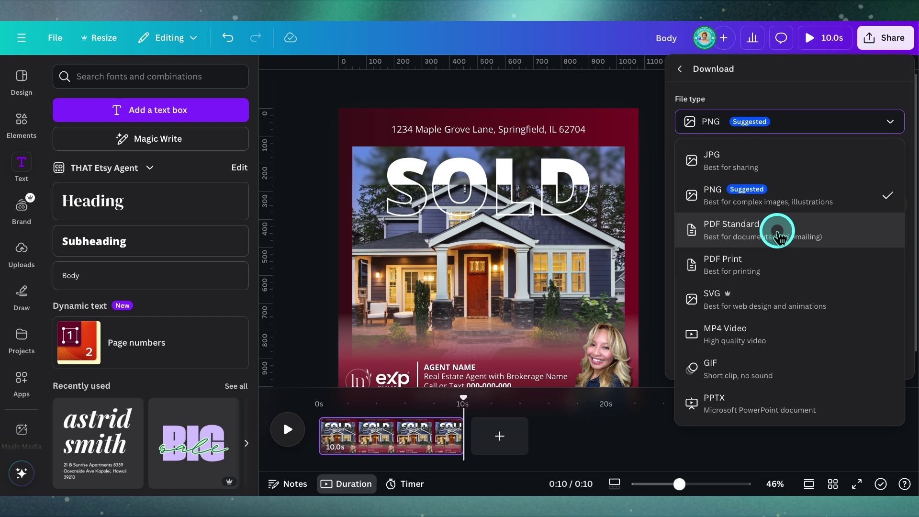
pyautogui.click(756, 349)
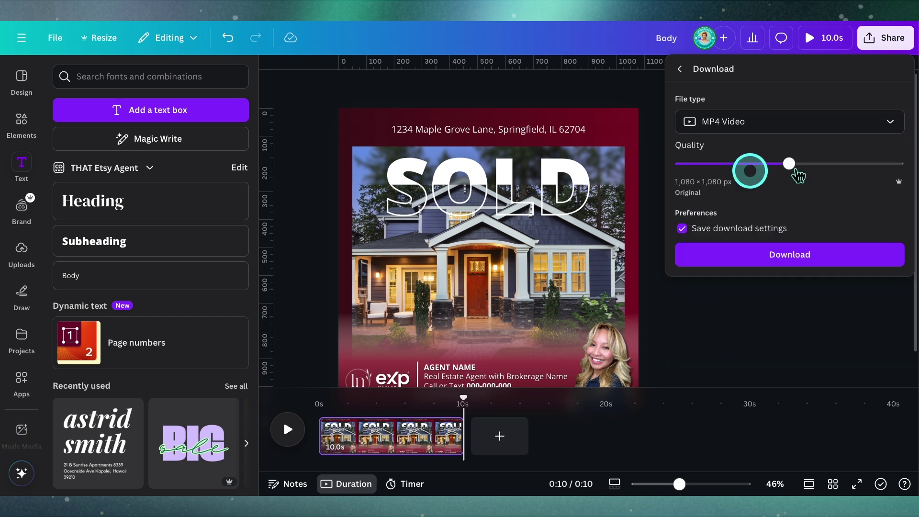
pyautogui.click(774, 256)
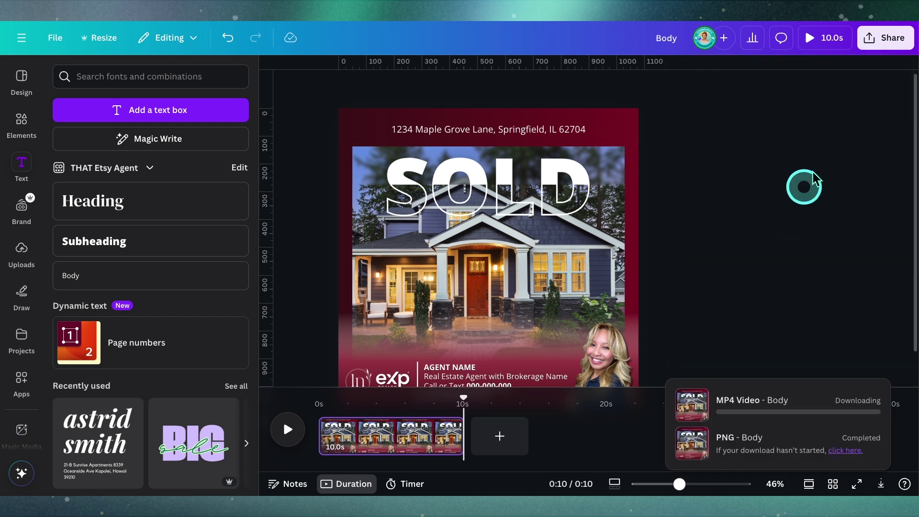
# Step: Download the design a second time as a GIF
pyautogui.click(888, 46)
pyautogui.click(703, 268)
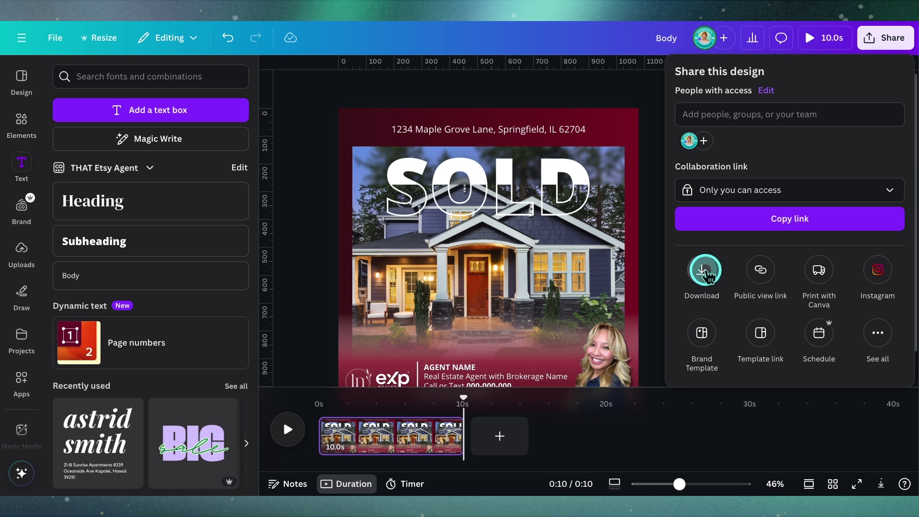
pyautogui.click(732, 126)
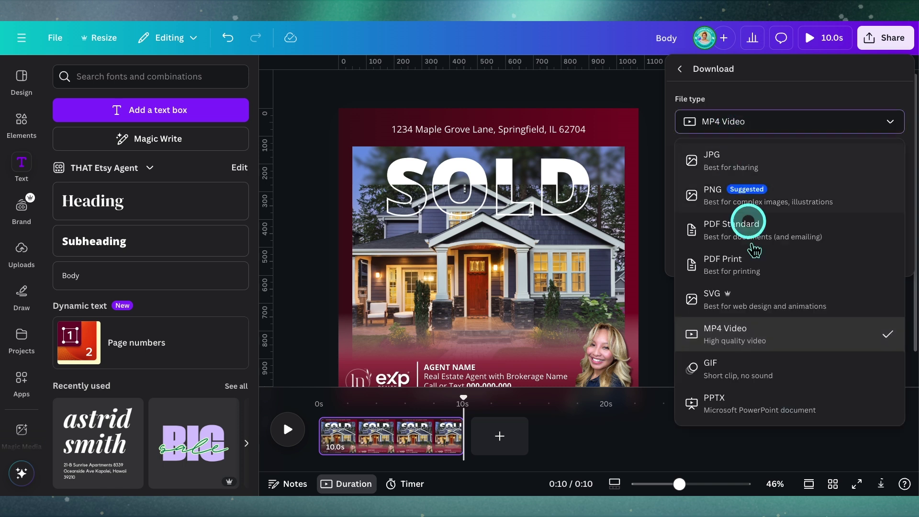
pyautogui.click(746, 381)
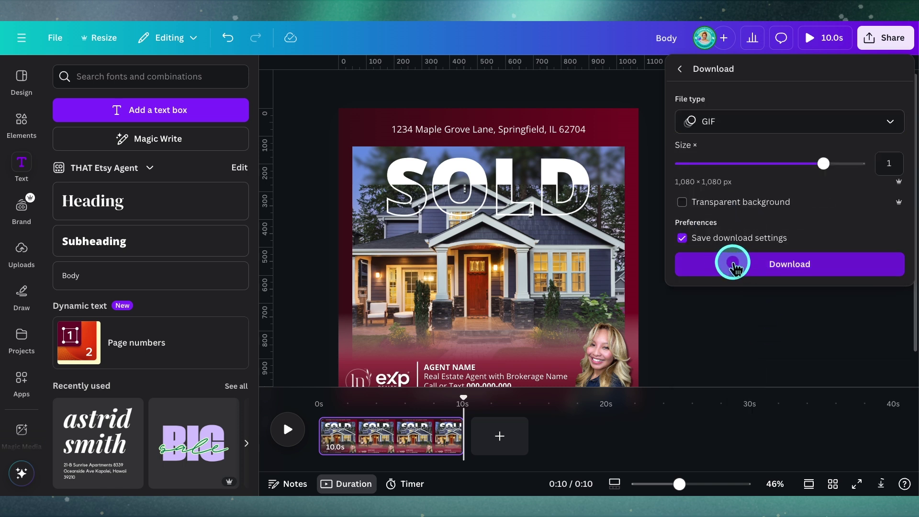
pyautogui.click(733, 264)
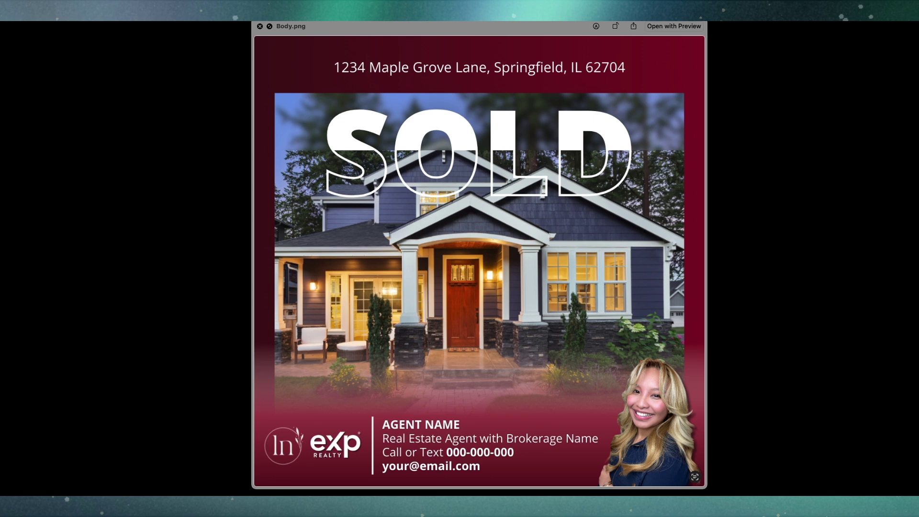
# Step: Switch back and forth between Body.mp4 and Body.gif in Quick Look to compare the animations
pyautogui.press('Down')
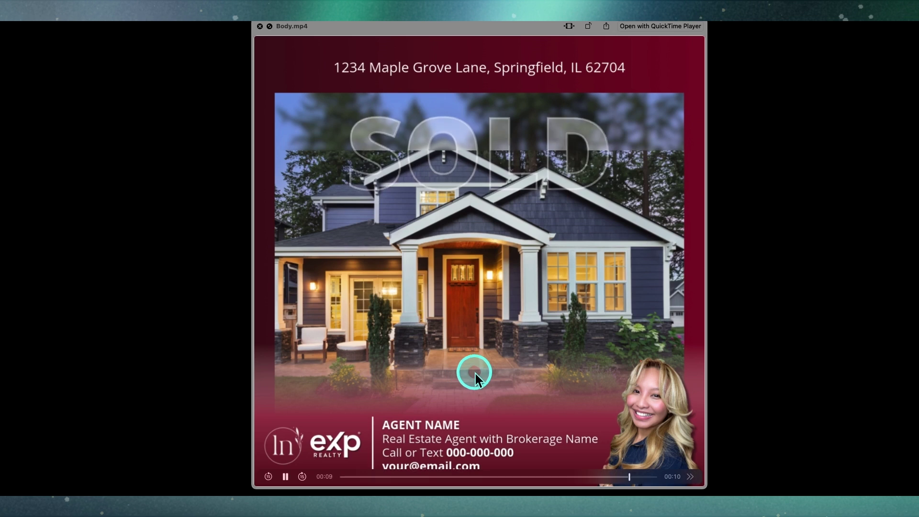
pyautogui.press('Up')
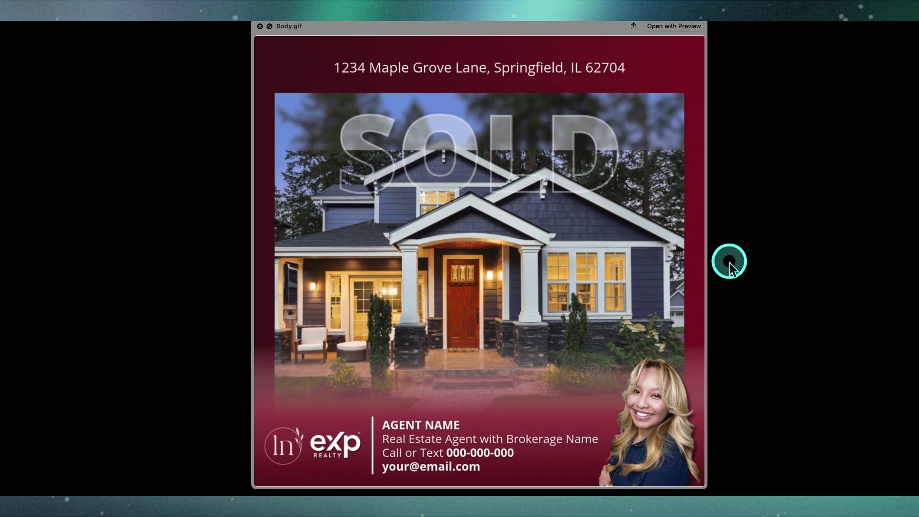
pyautogui.press('ctrl')
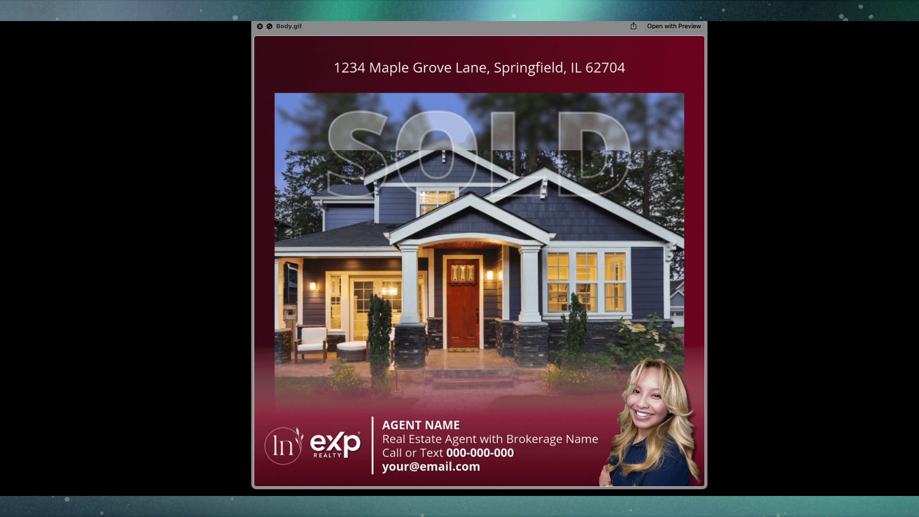
pyautogui.press('Down')
pyautogui.press('ctrl')
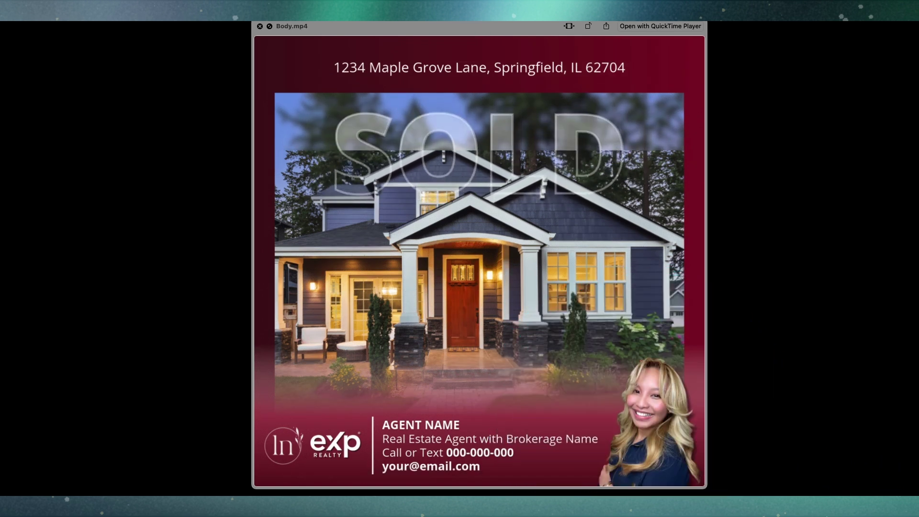
pyautogui.press('Up')
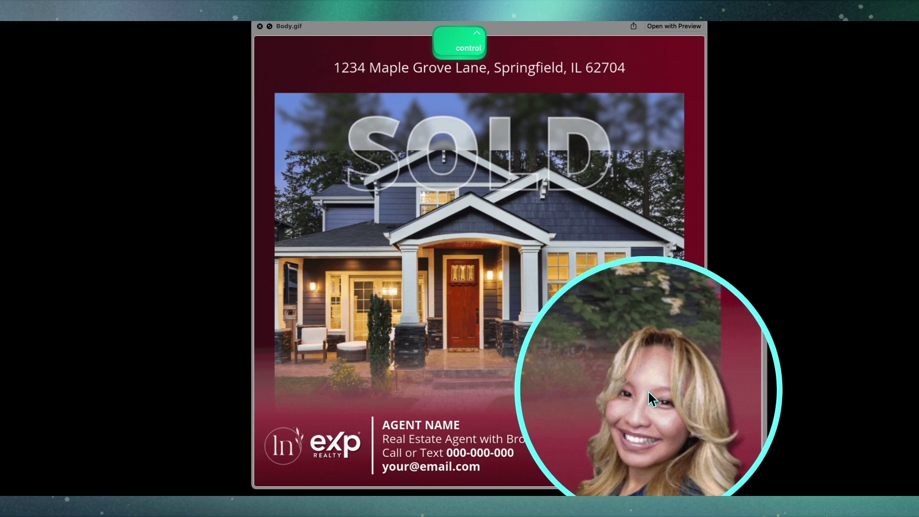